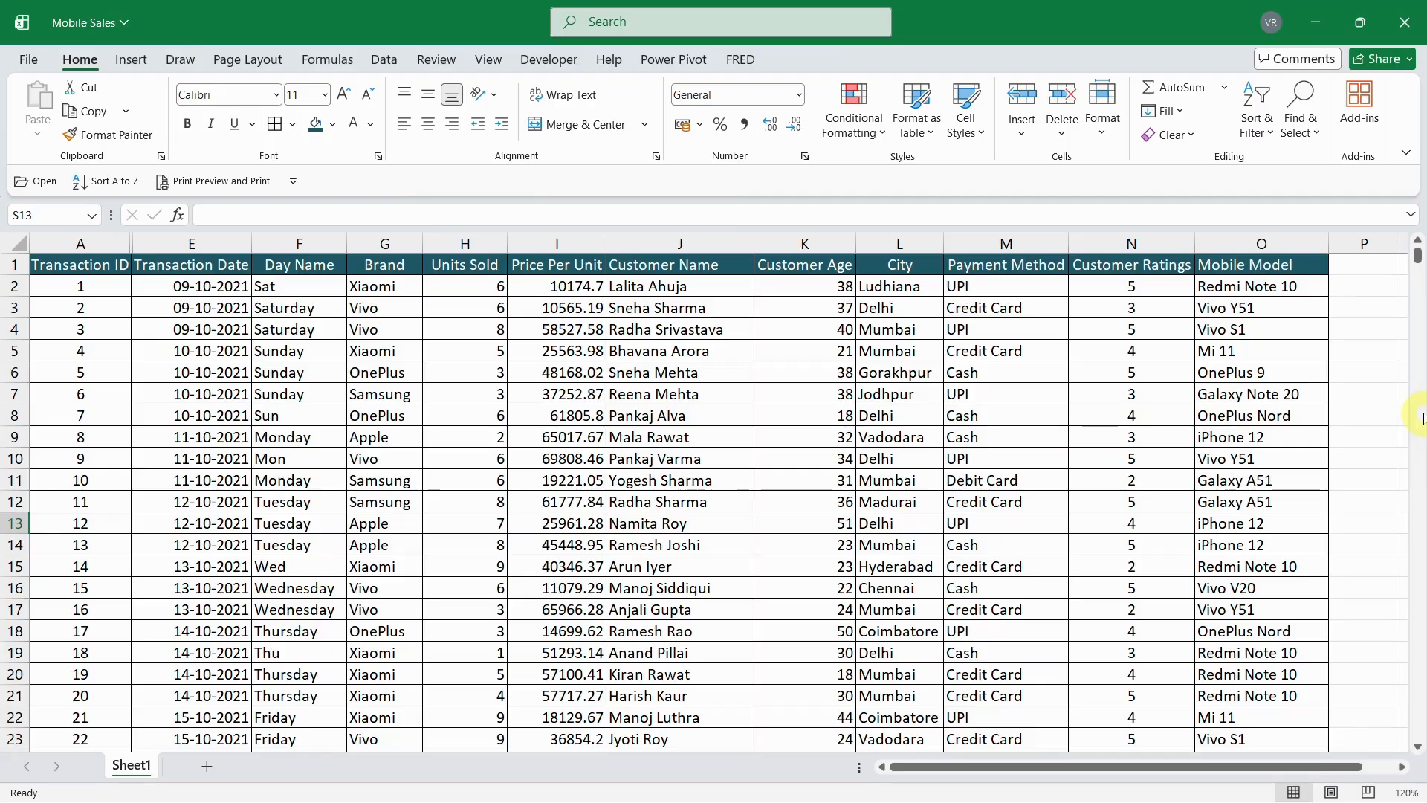
# - Search the Transaction ID column for the value 100 with Find
pyautogui.scroll(-8, 1421, 418)
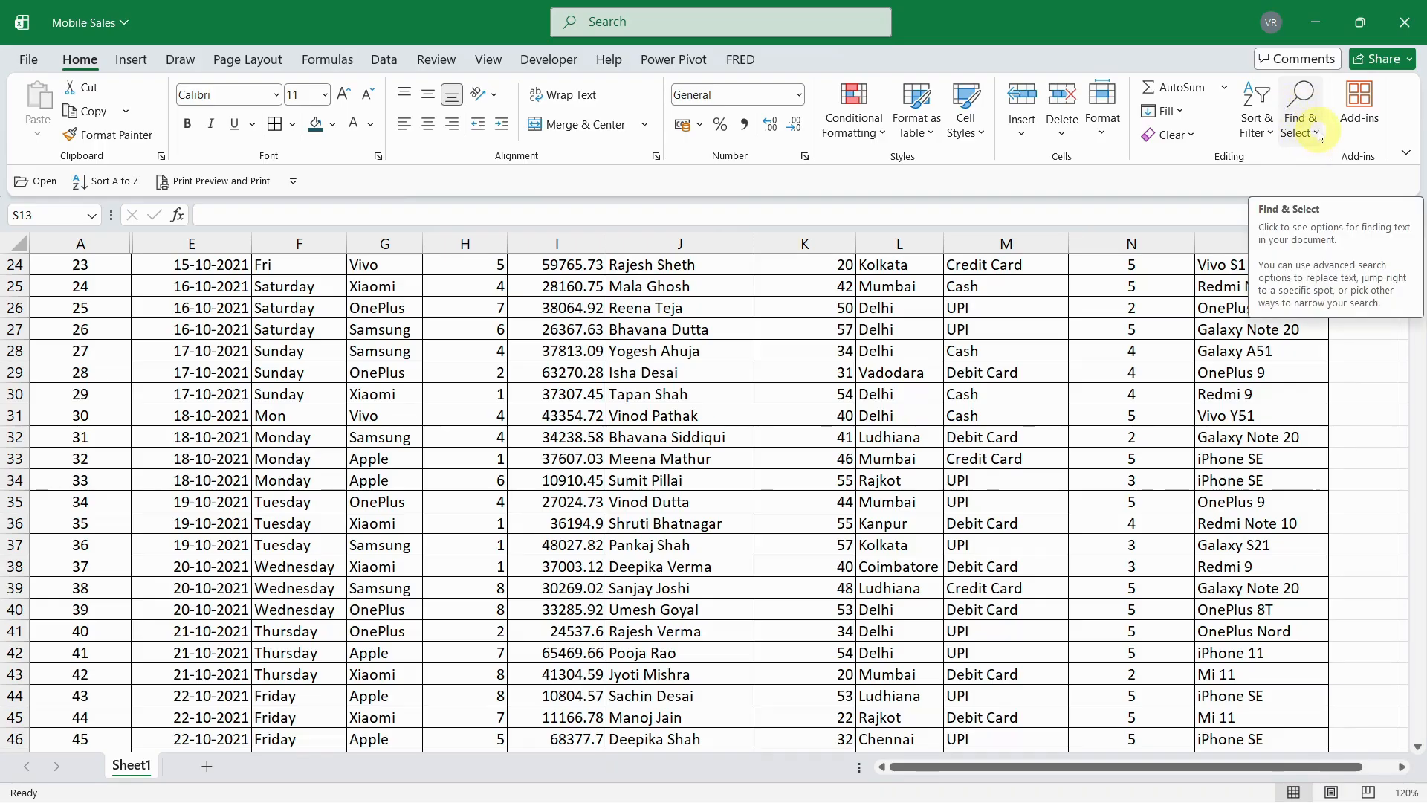
pyautogui.click(1317, 134)
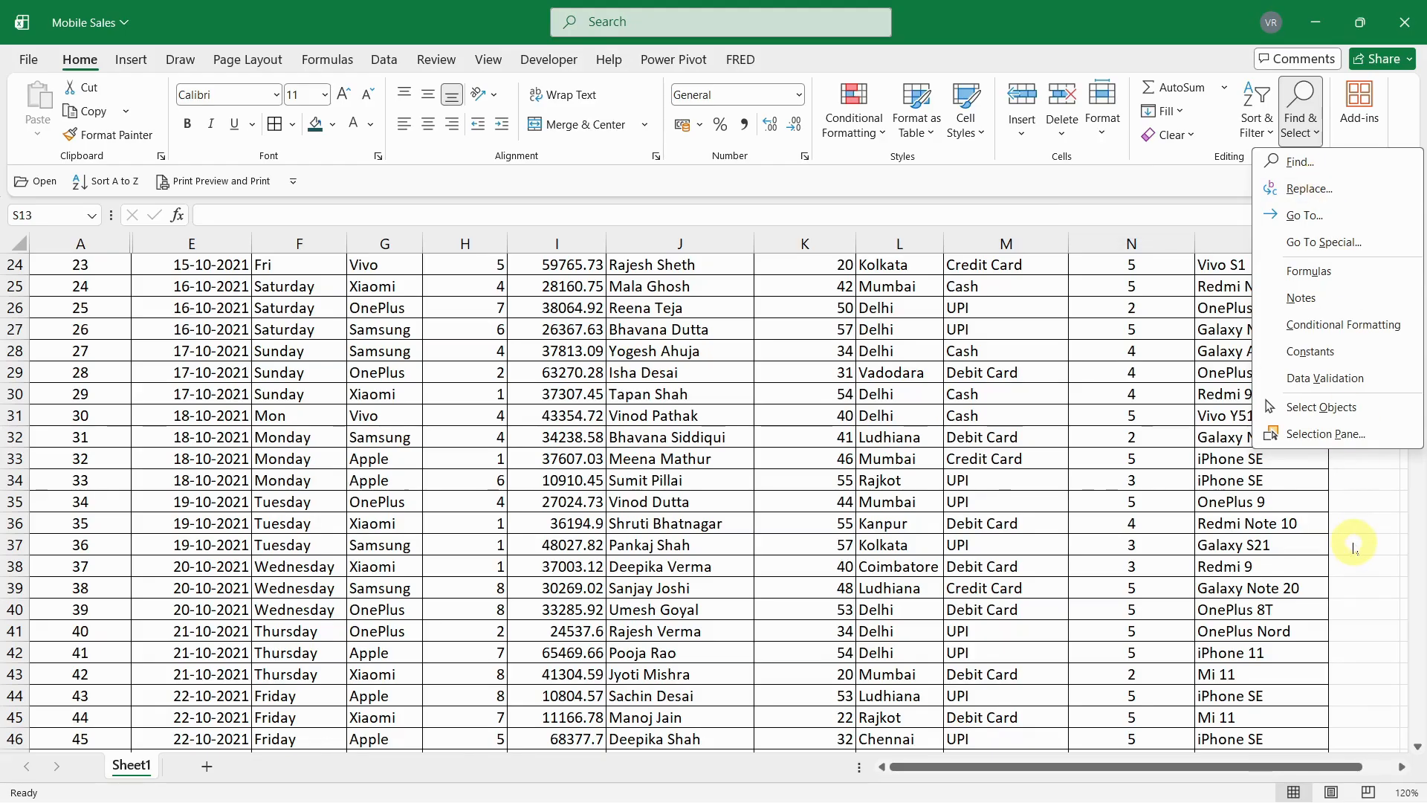
pyautogui.click(1301, 163)
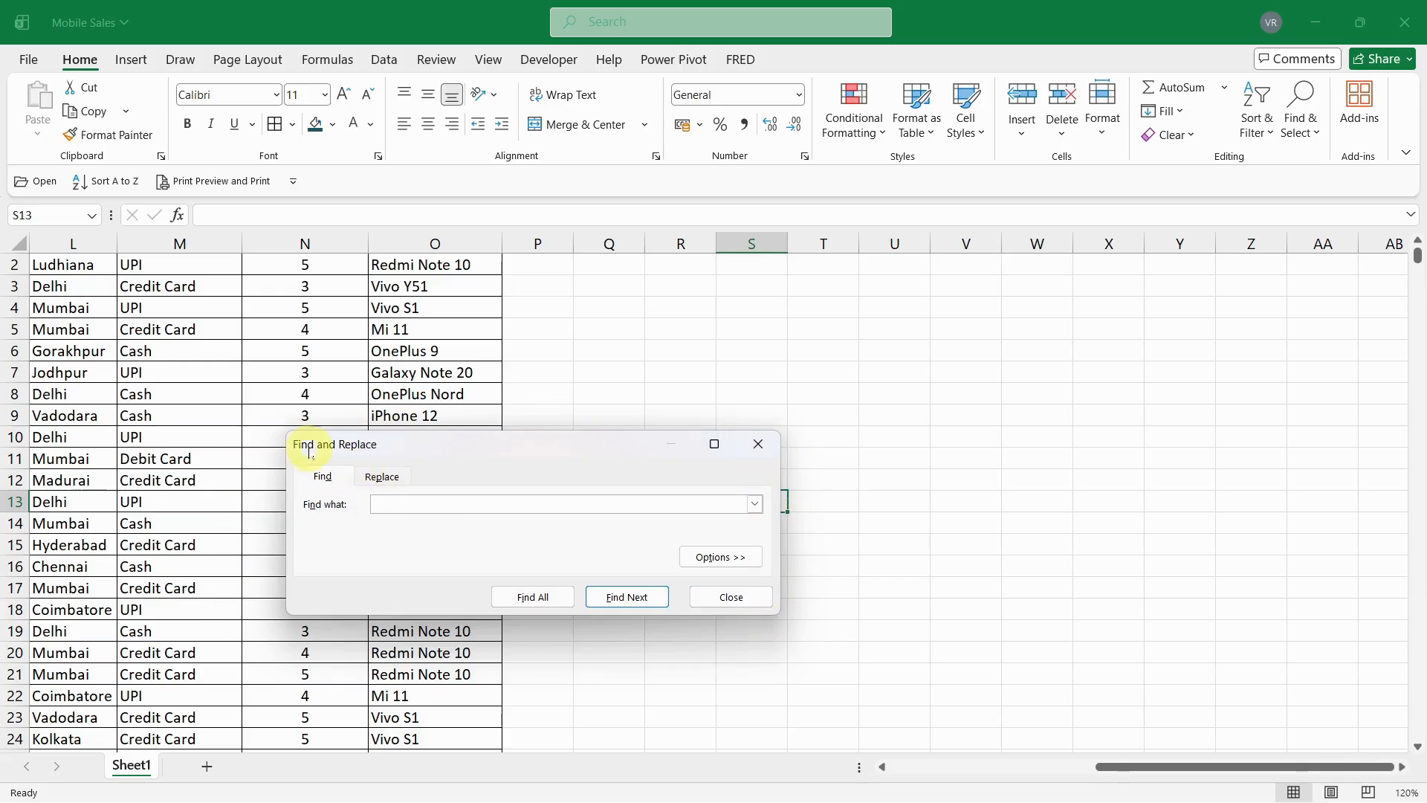
pyautogui.moveTo(1135, 767); pyautogui.dragTo(793, 776)
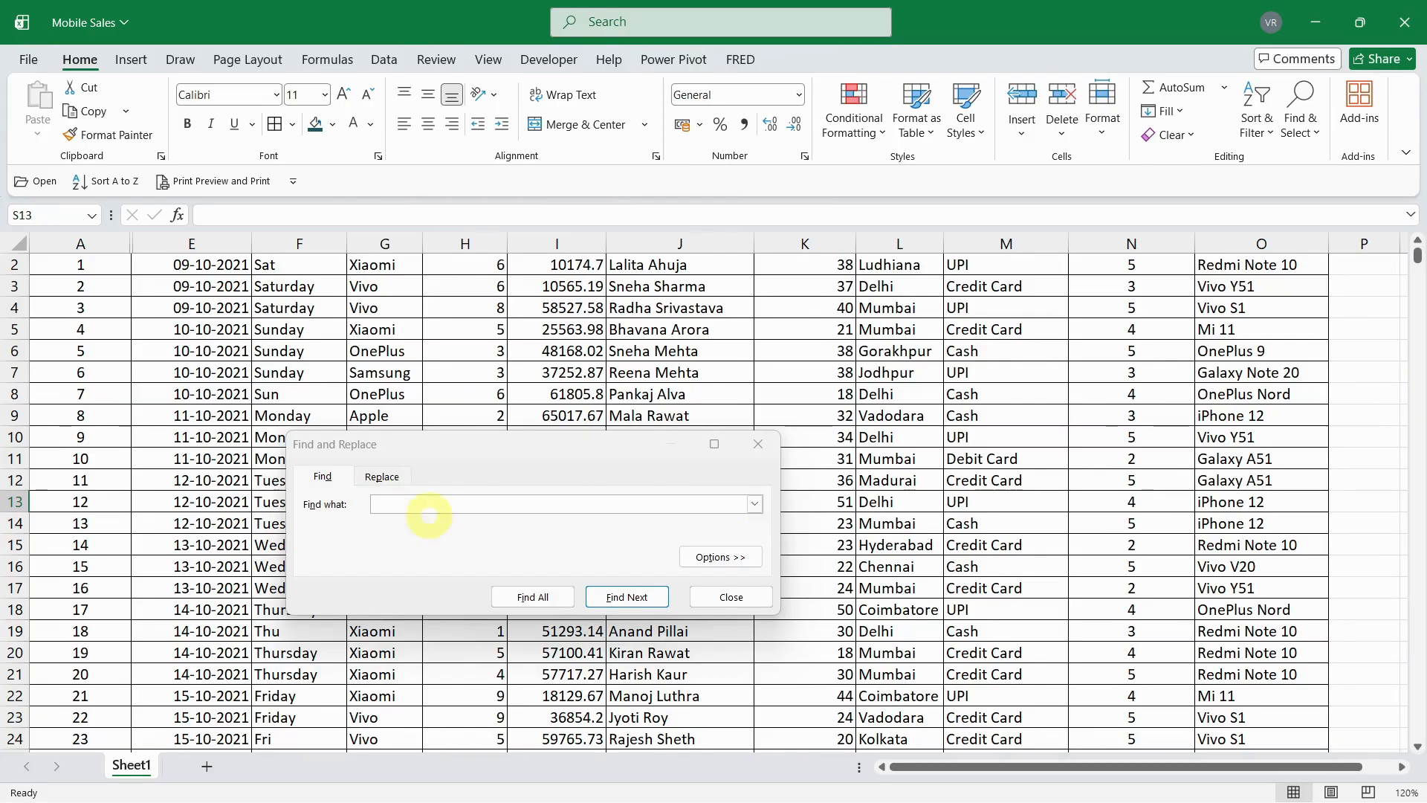
pyautogui.click(400, 507)
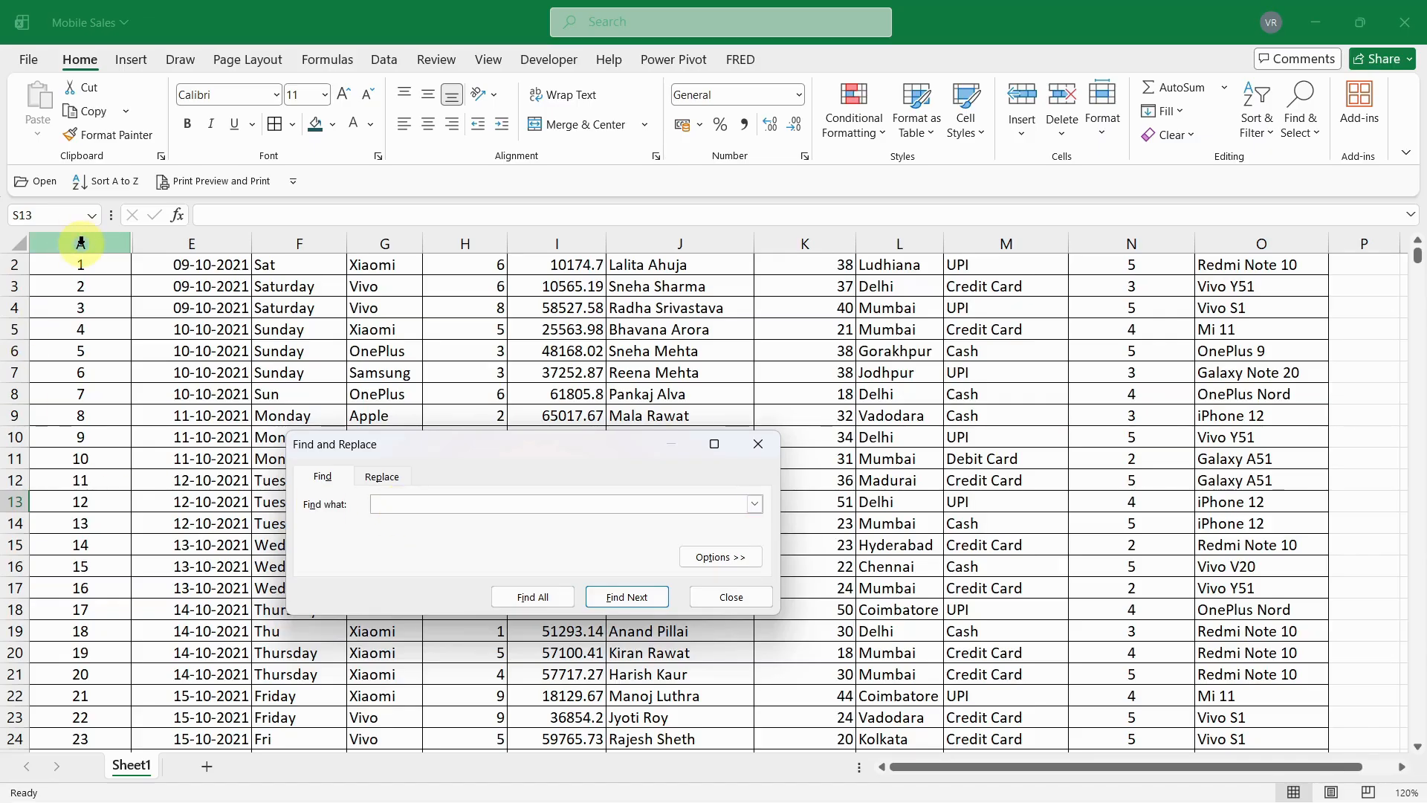
pyautogui.click(1417, 240)
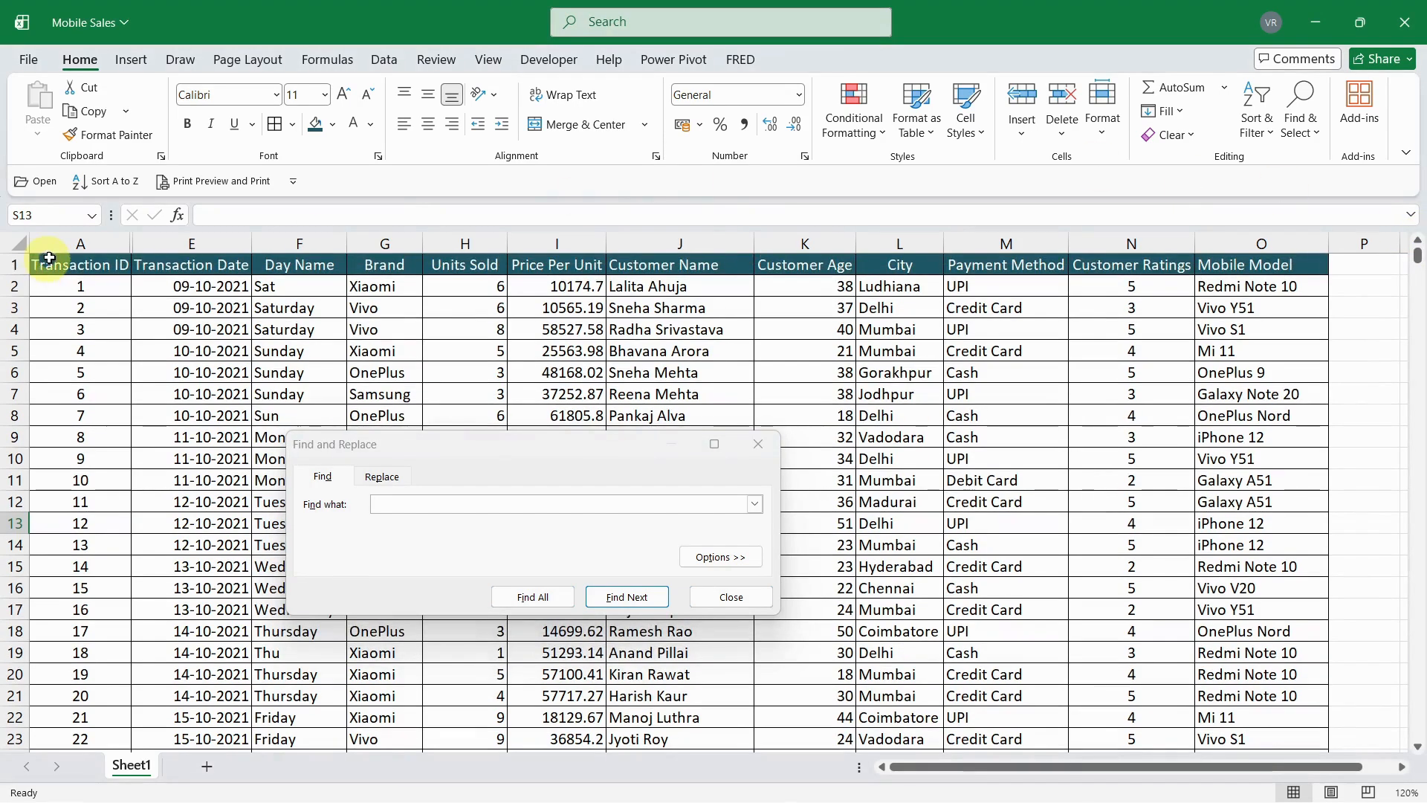
pyautogui.click(71, 240)
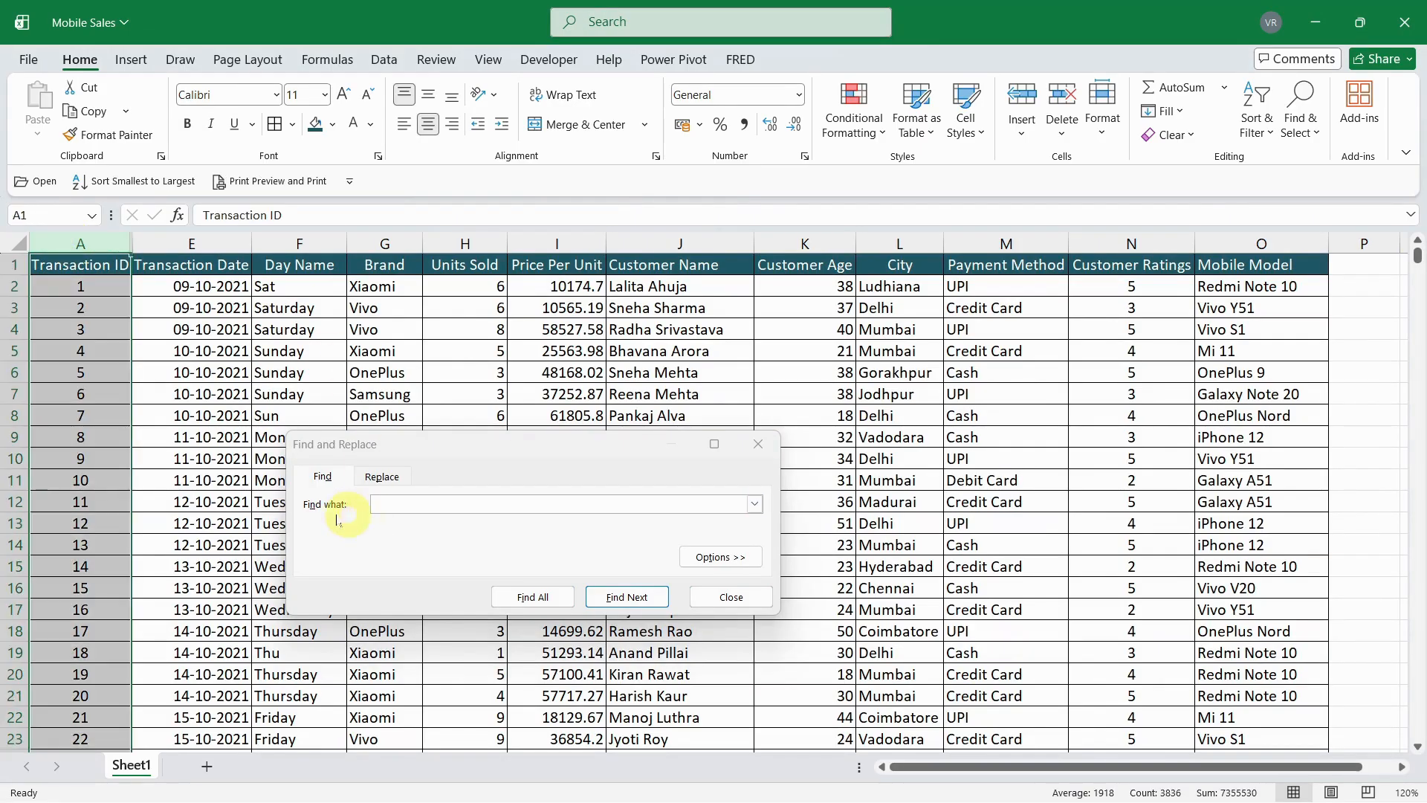
pyautogui.click(393, 504)
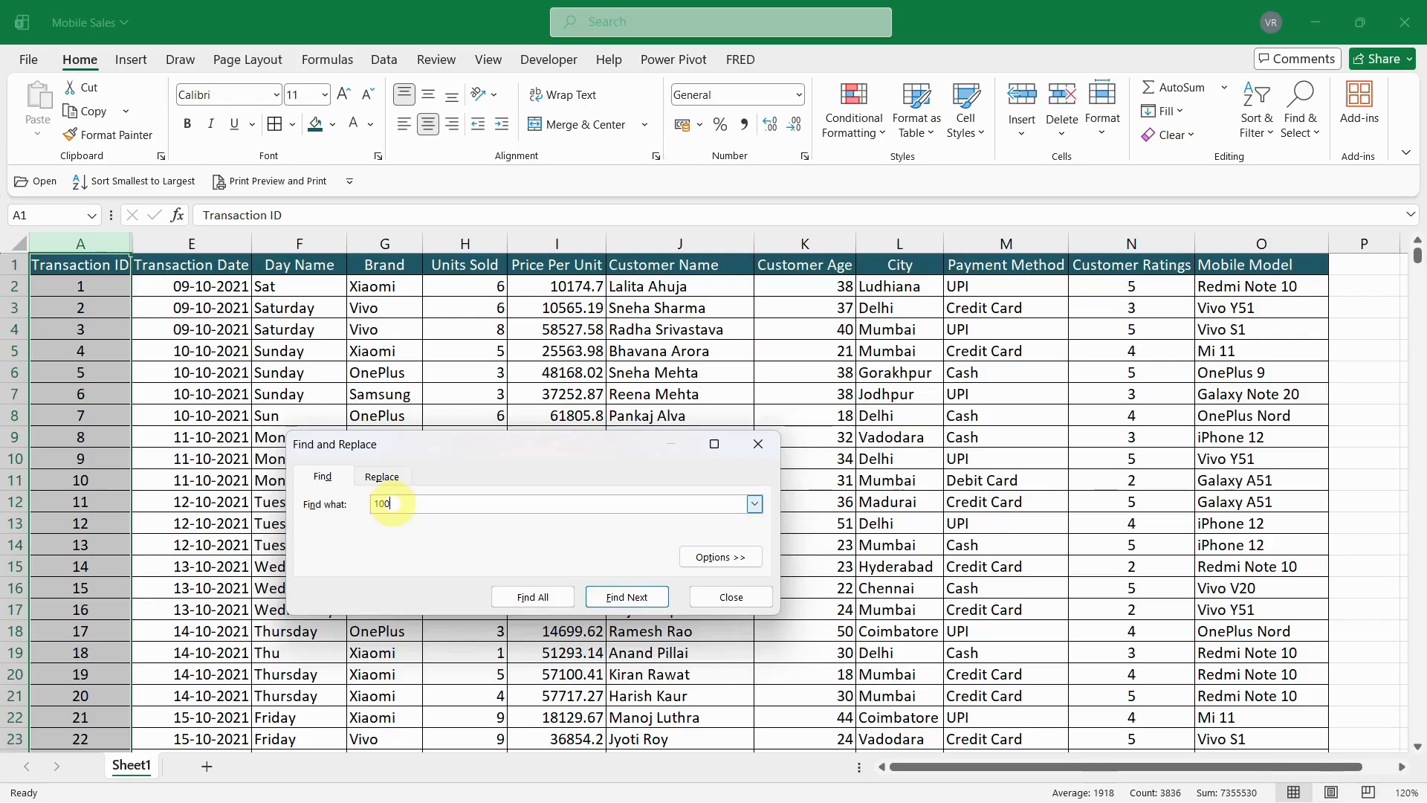
pyautogui.click(627, 597)
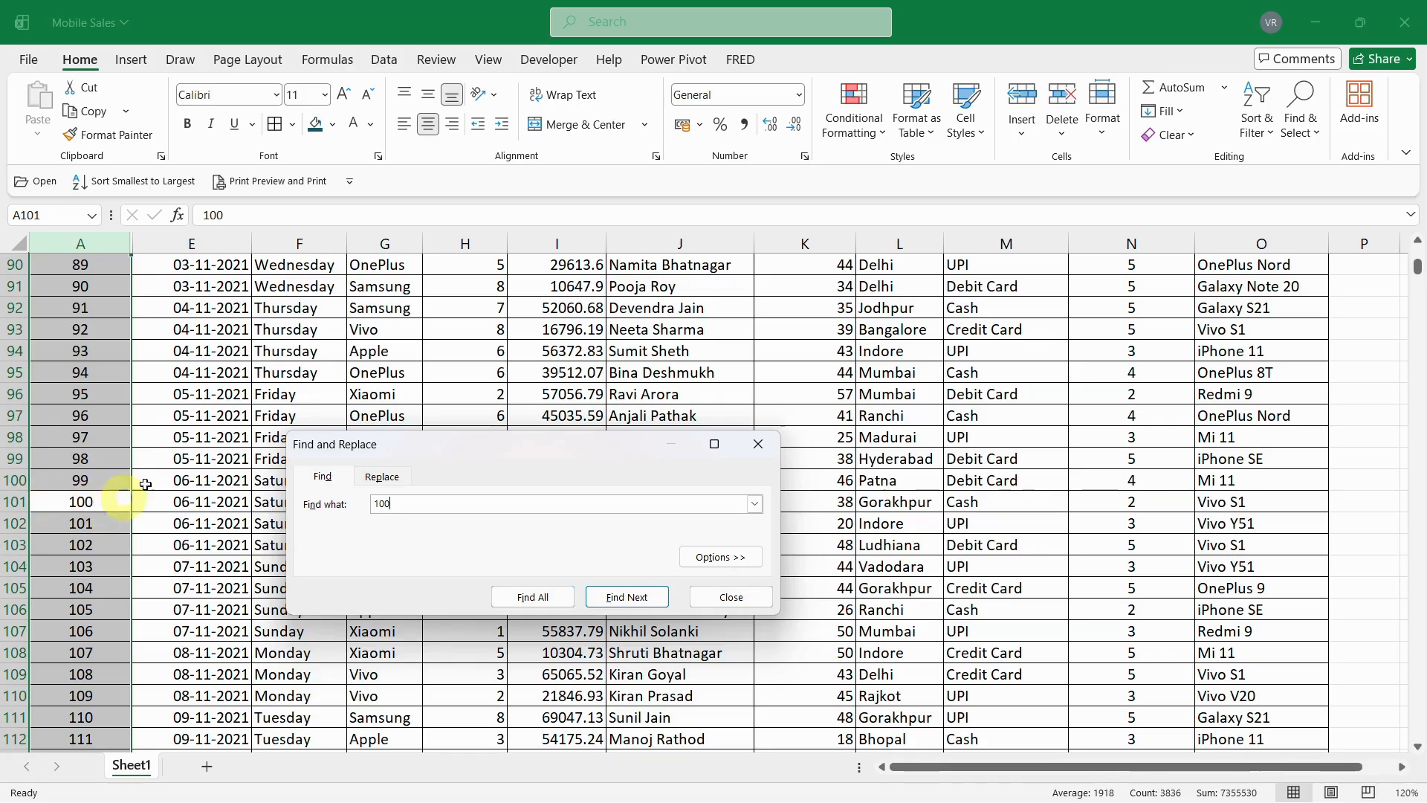
pyautogui.click(644, 602)
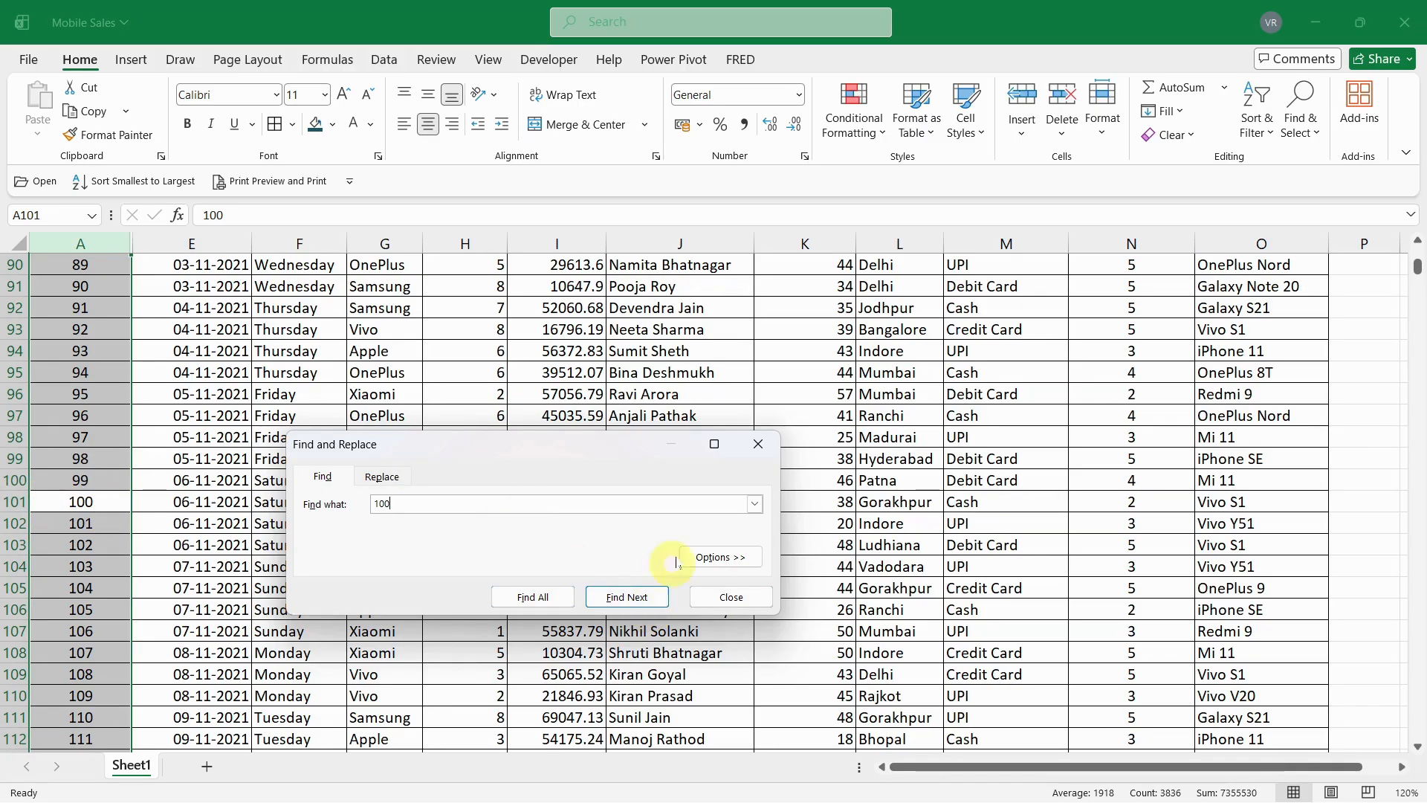
# - Change the payment method of transaction 100 to UPI in cell M101 and close the Find and Replace dialog
pyautogui.moveTo(601, 445); pyautogui.dragTo(657, 232)
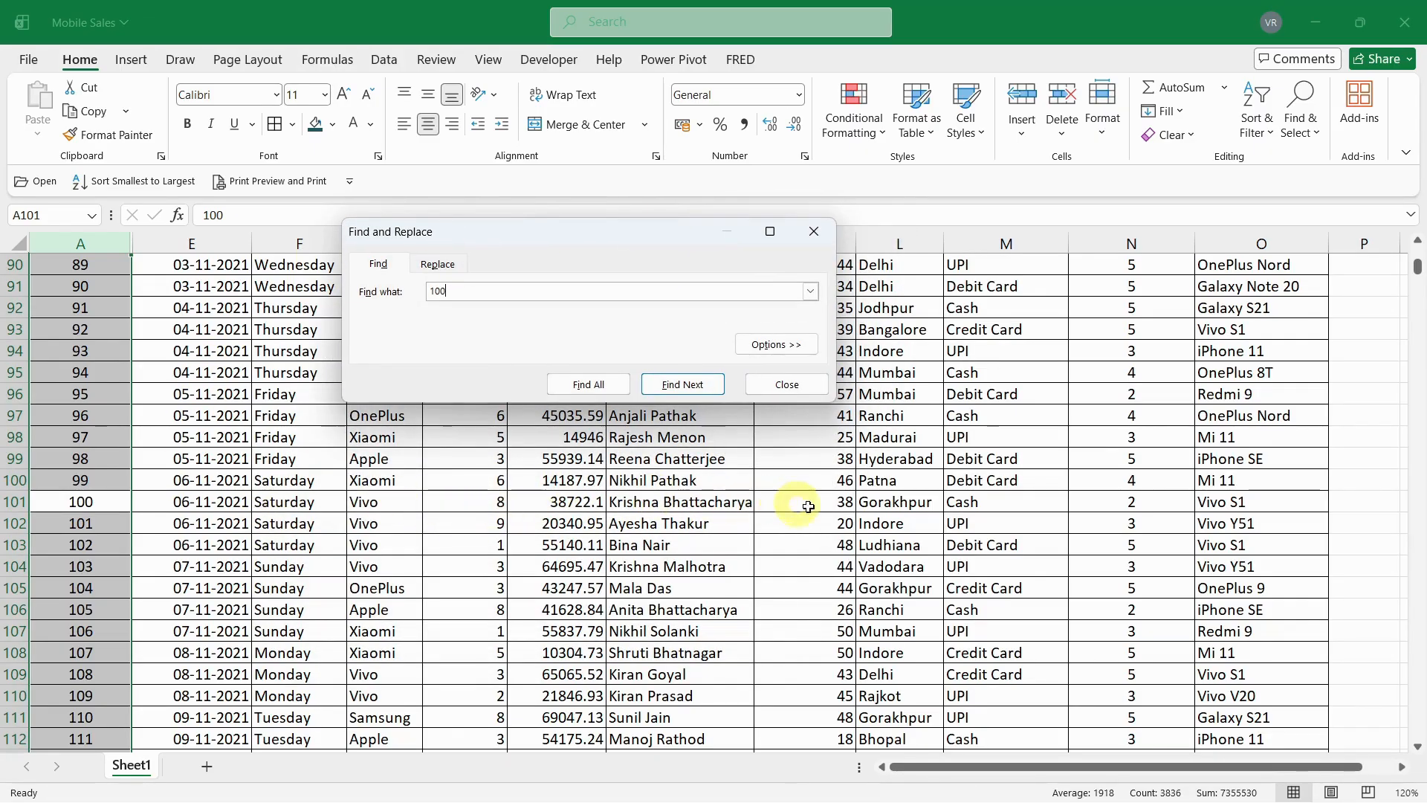
pyautogui.click(981, 502)
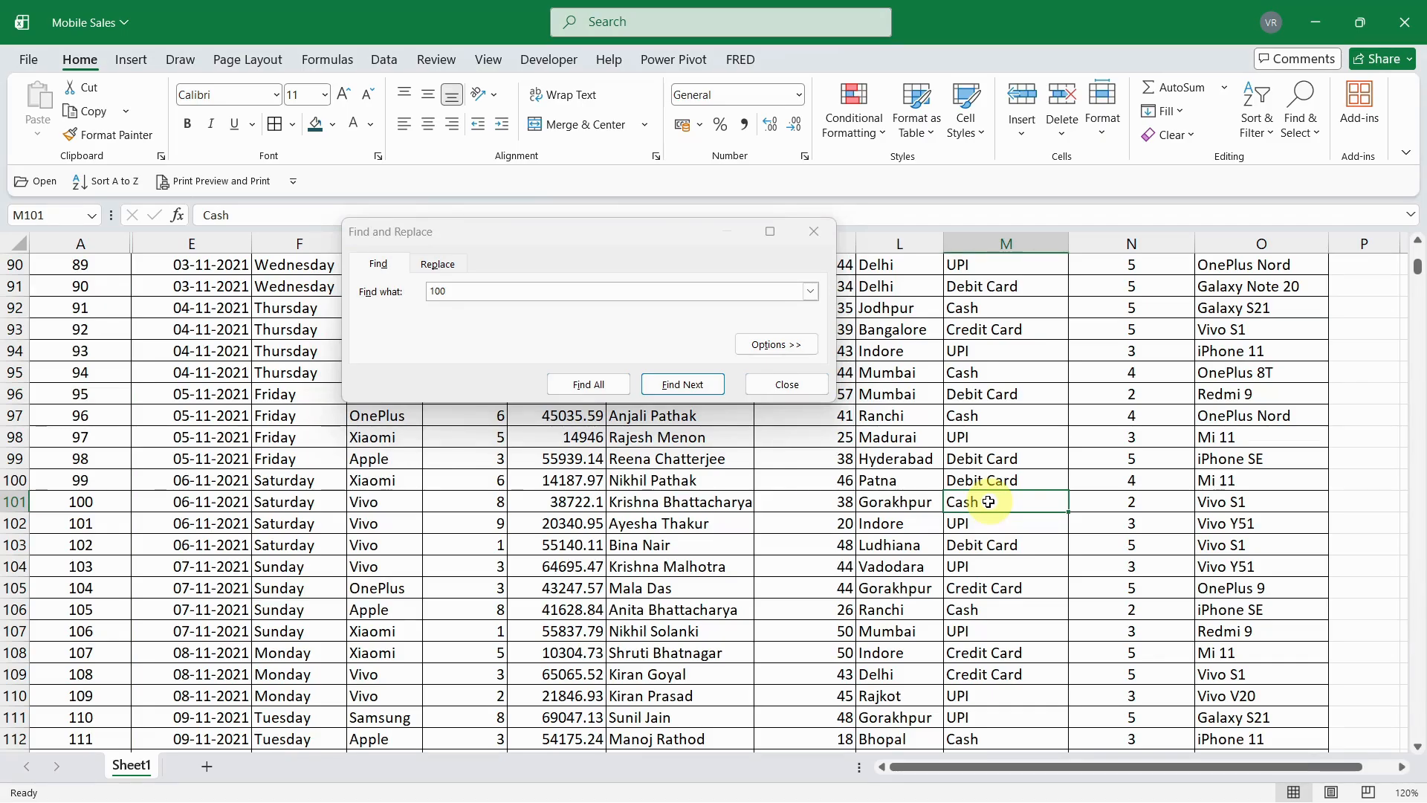
pyautogui.write('UPI')
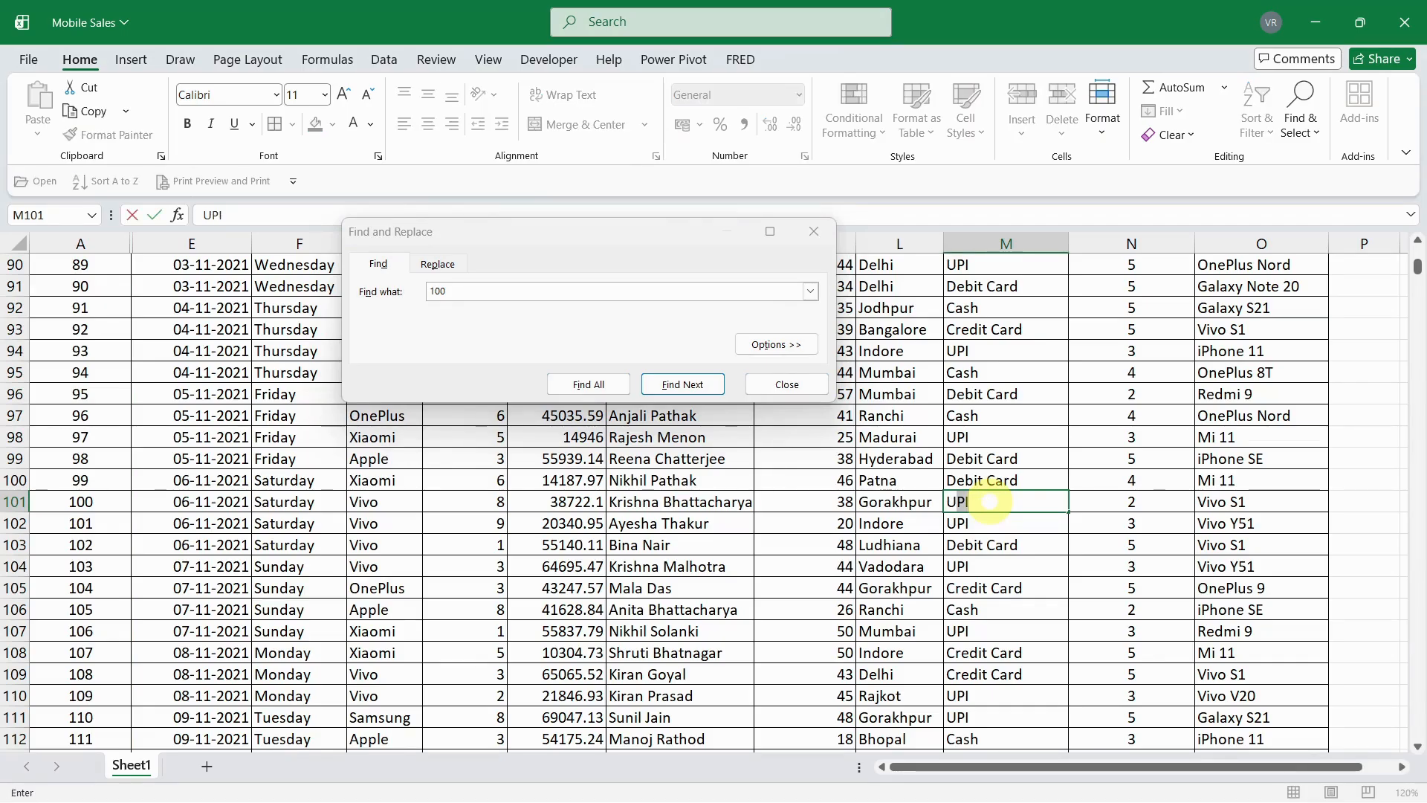
pyautogui.press('Return')
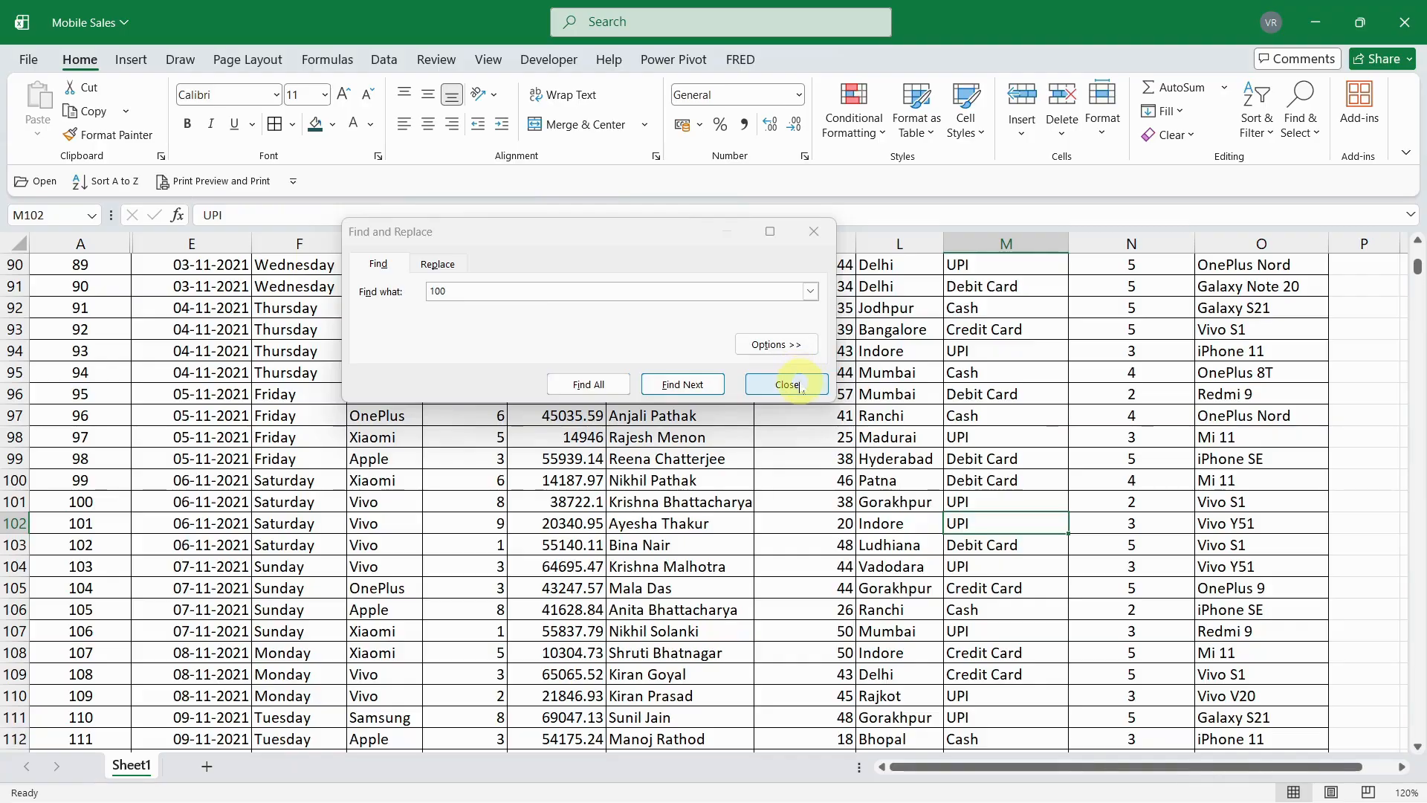
pyautogui.click(787, 385)
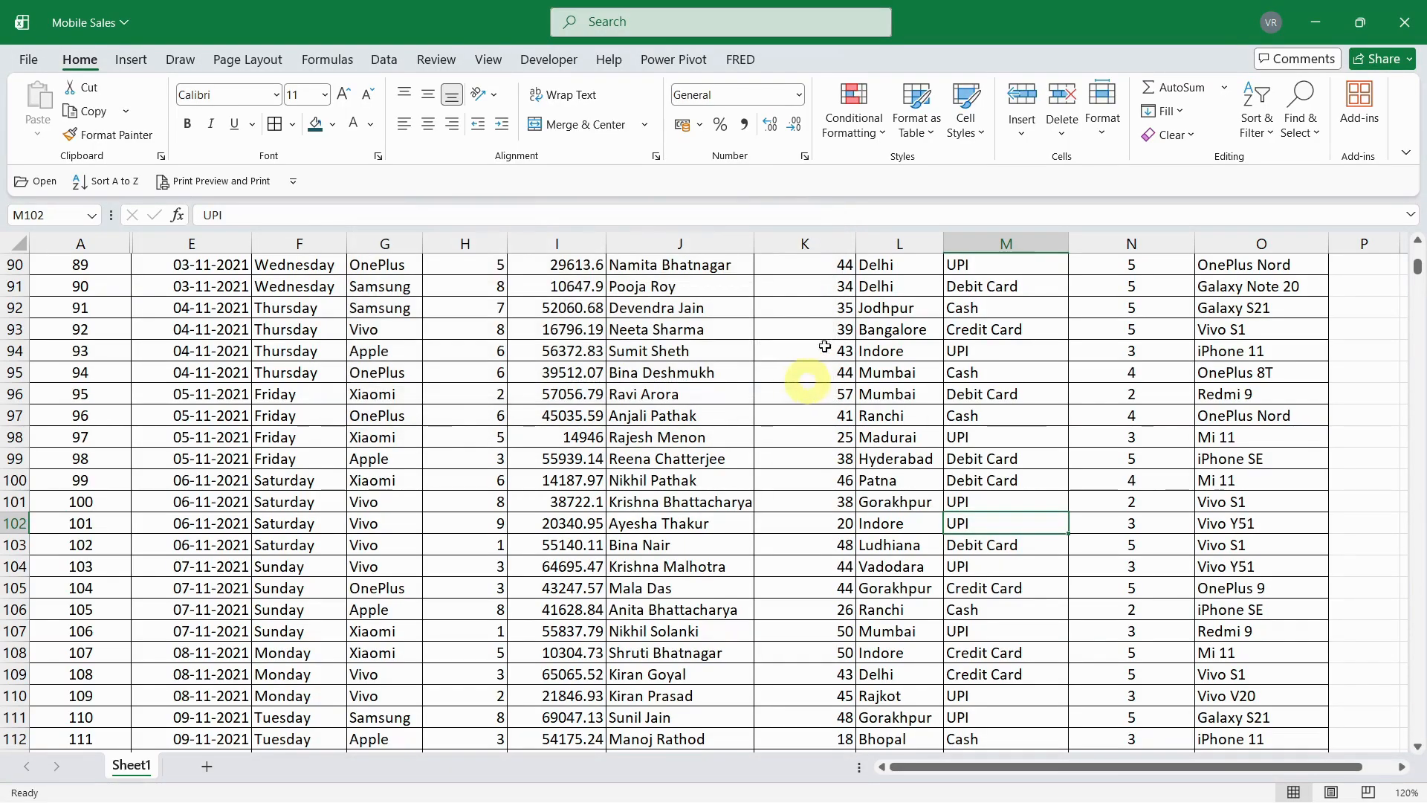
# - Select the whole sheet and turn on filters for its header row
pyautogui.scroll(8, 1411, 256)
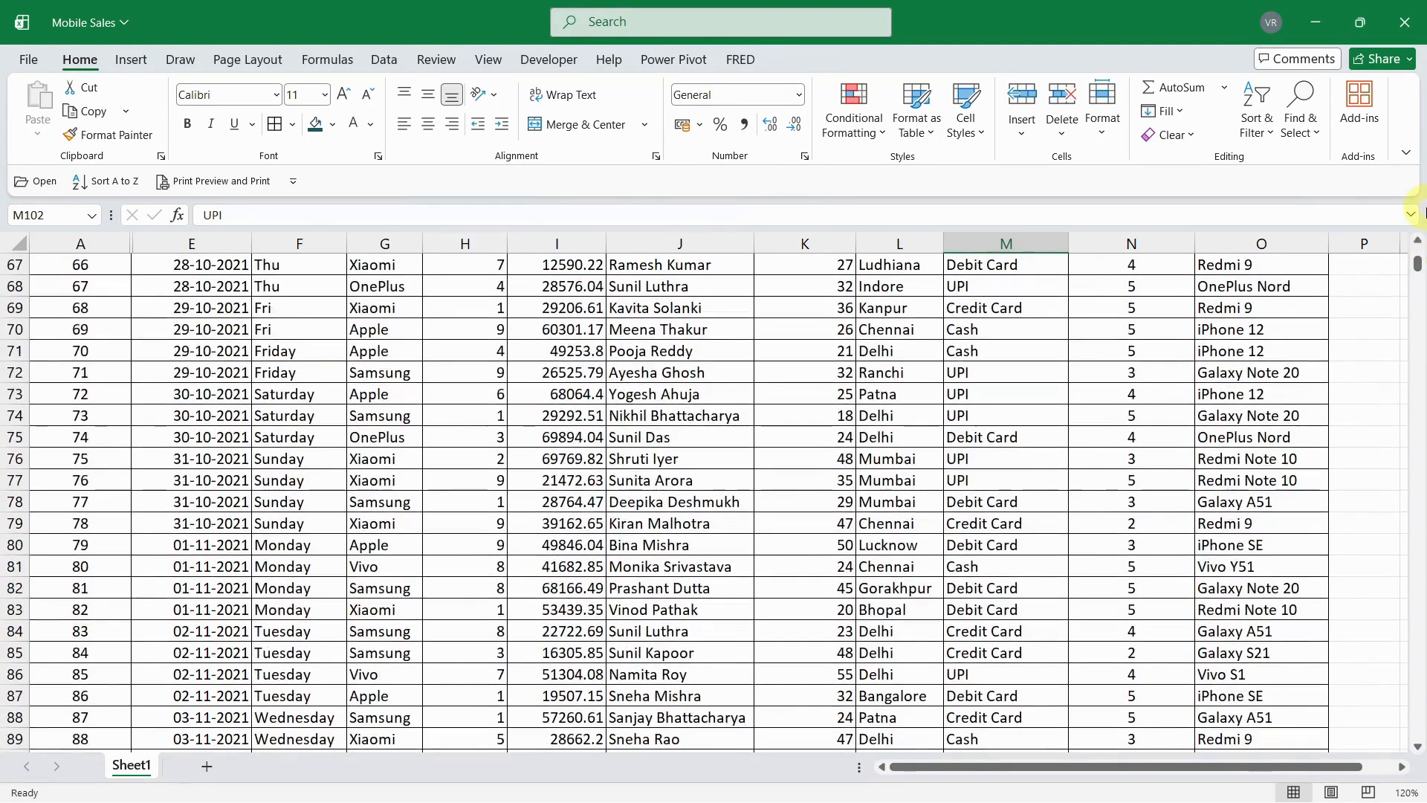
pyautogui.scroll(3, 1417, 245)
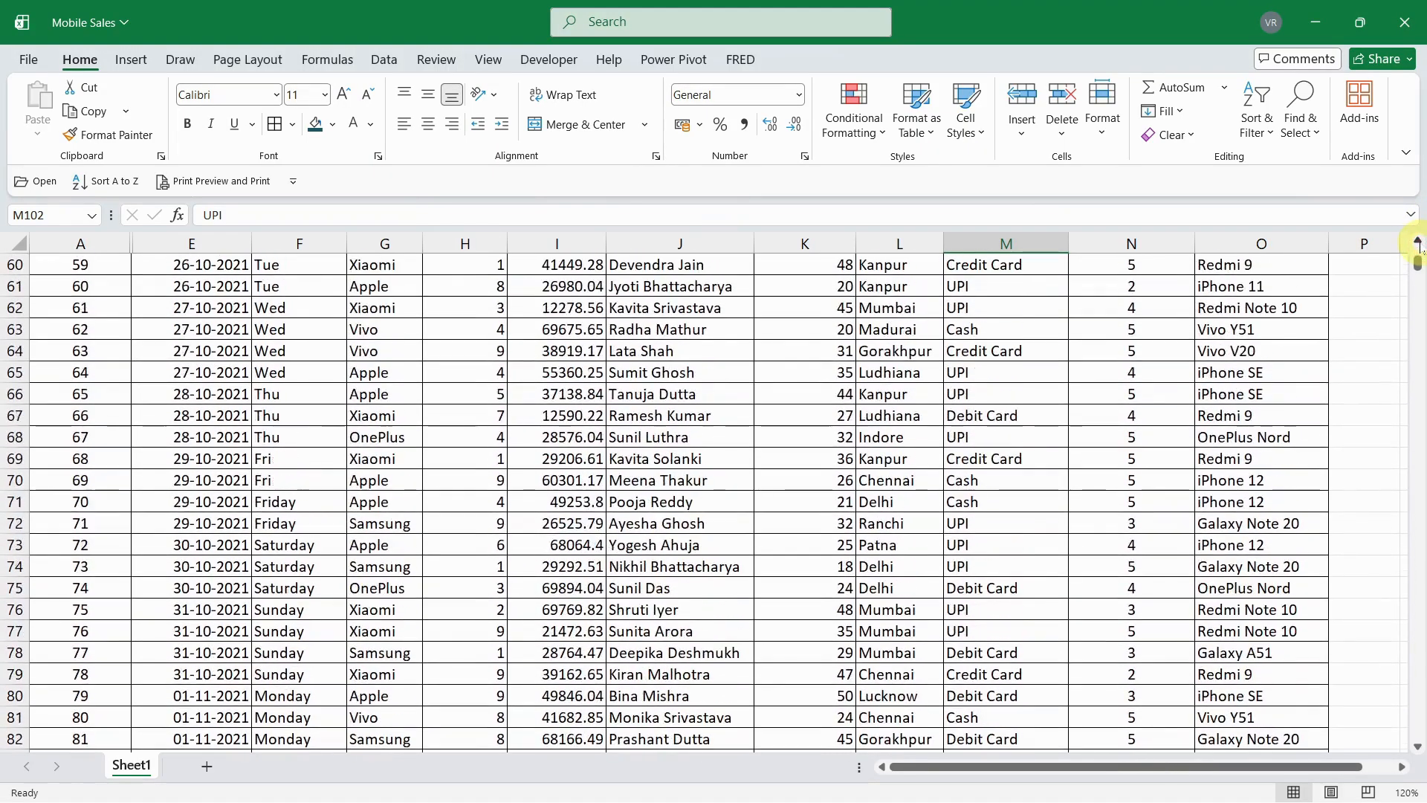
pyautogui.moveTo(1418, 263); pyautogui.dragTo(1419, 140)
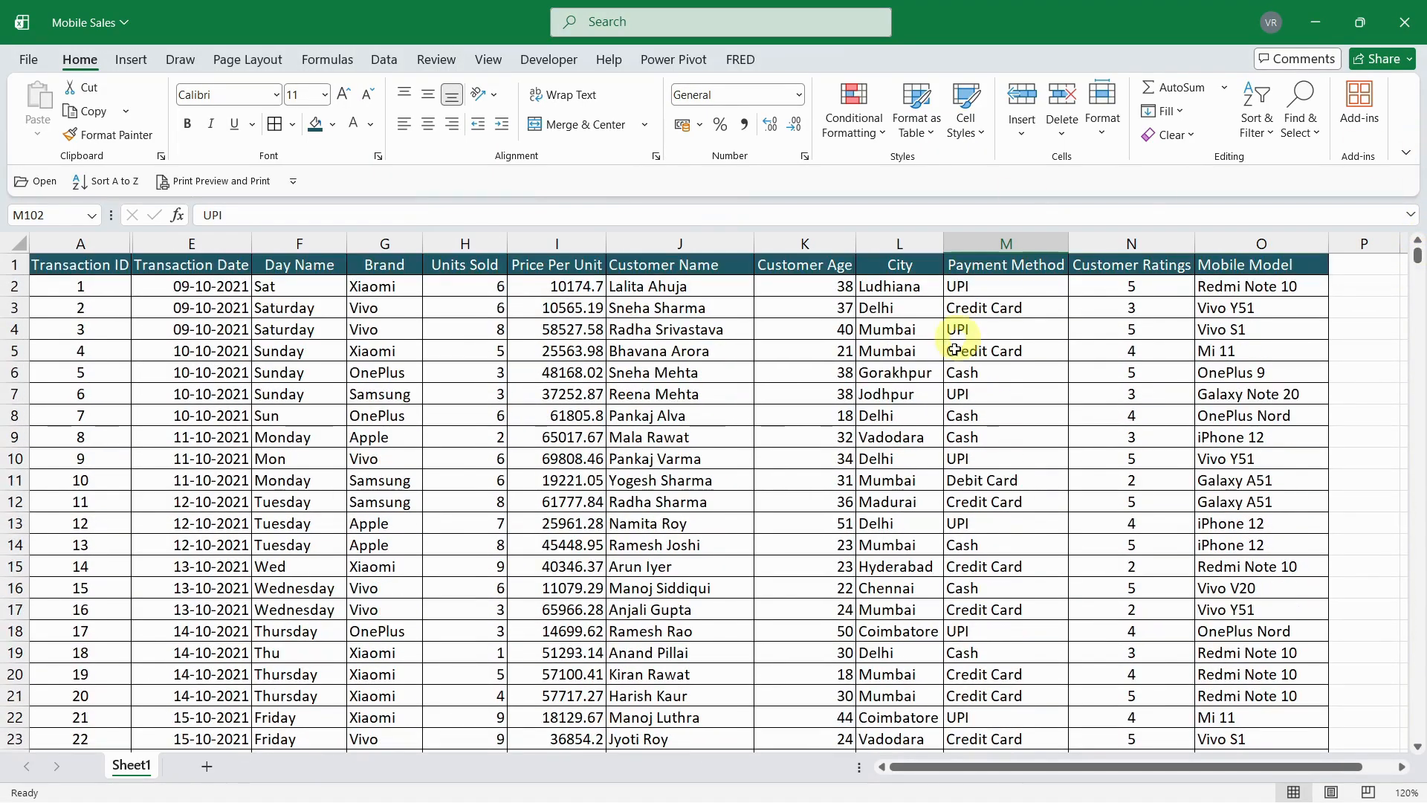
pyautogui.click(9, 244)
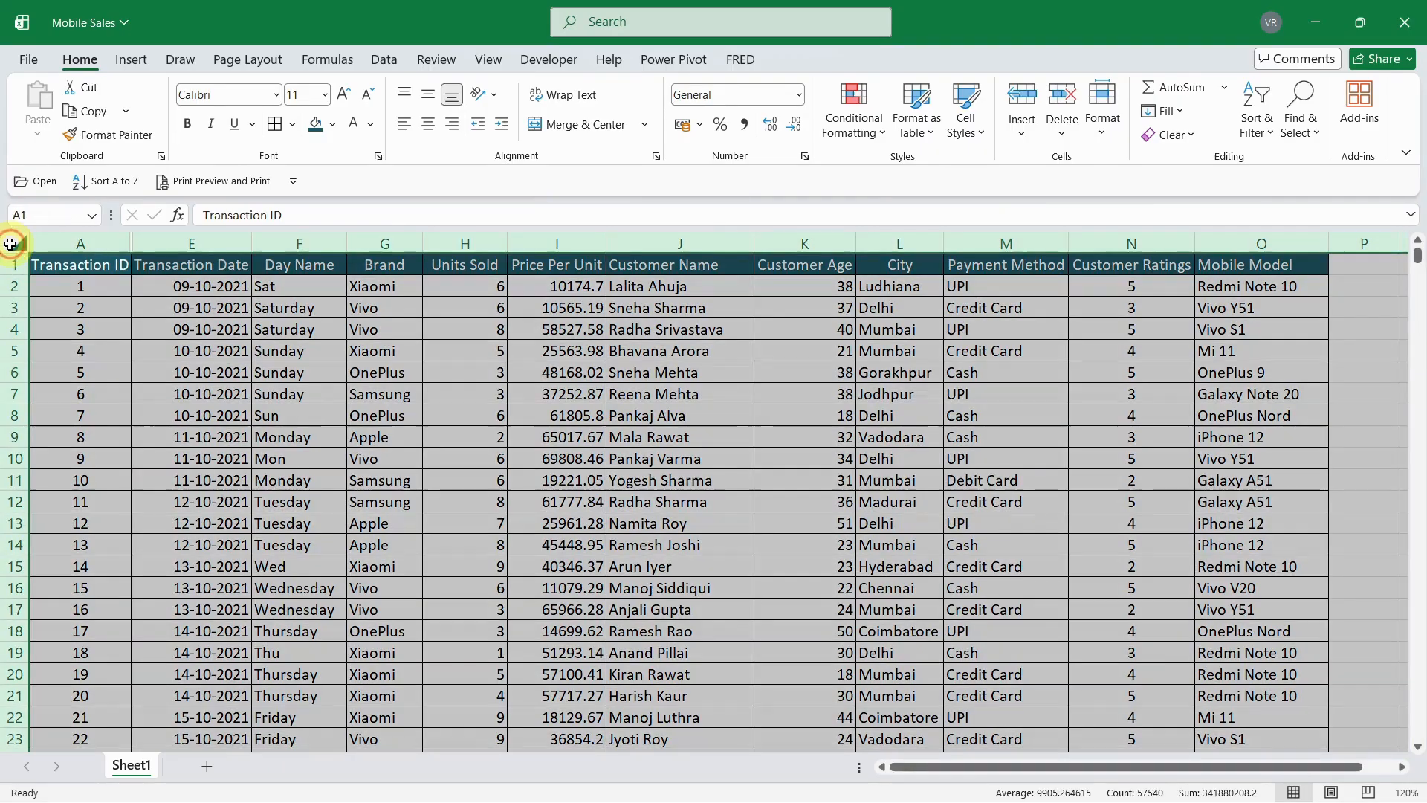
pyautogui.click(384, 60)
pyautogui.click(625, 101)
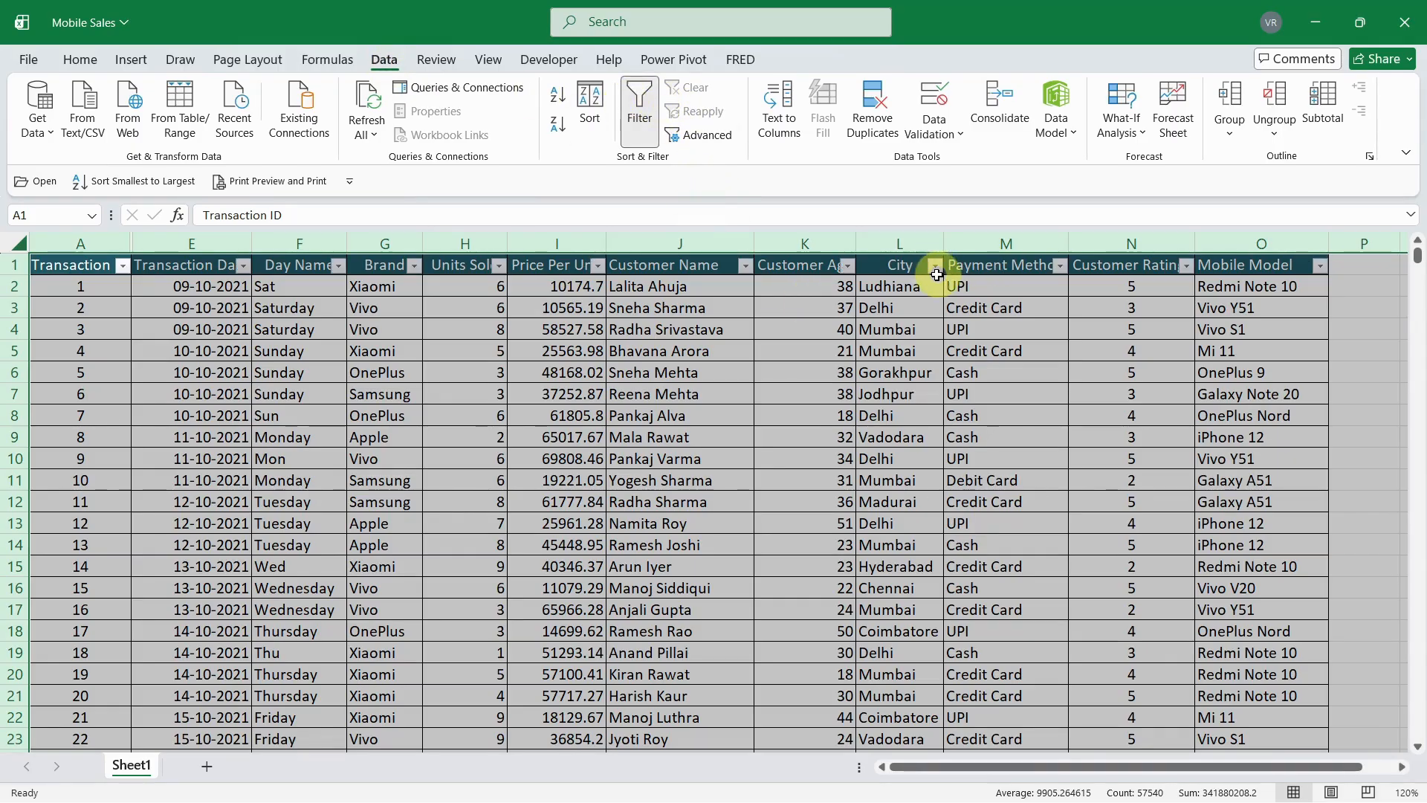
# - Filter the City column to show only Bangalore, and turn the sheet's filters off again
pyautogui.click(937, 275)
pyautogui.click(935, 268)
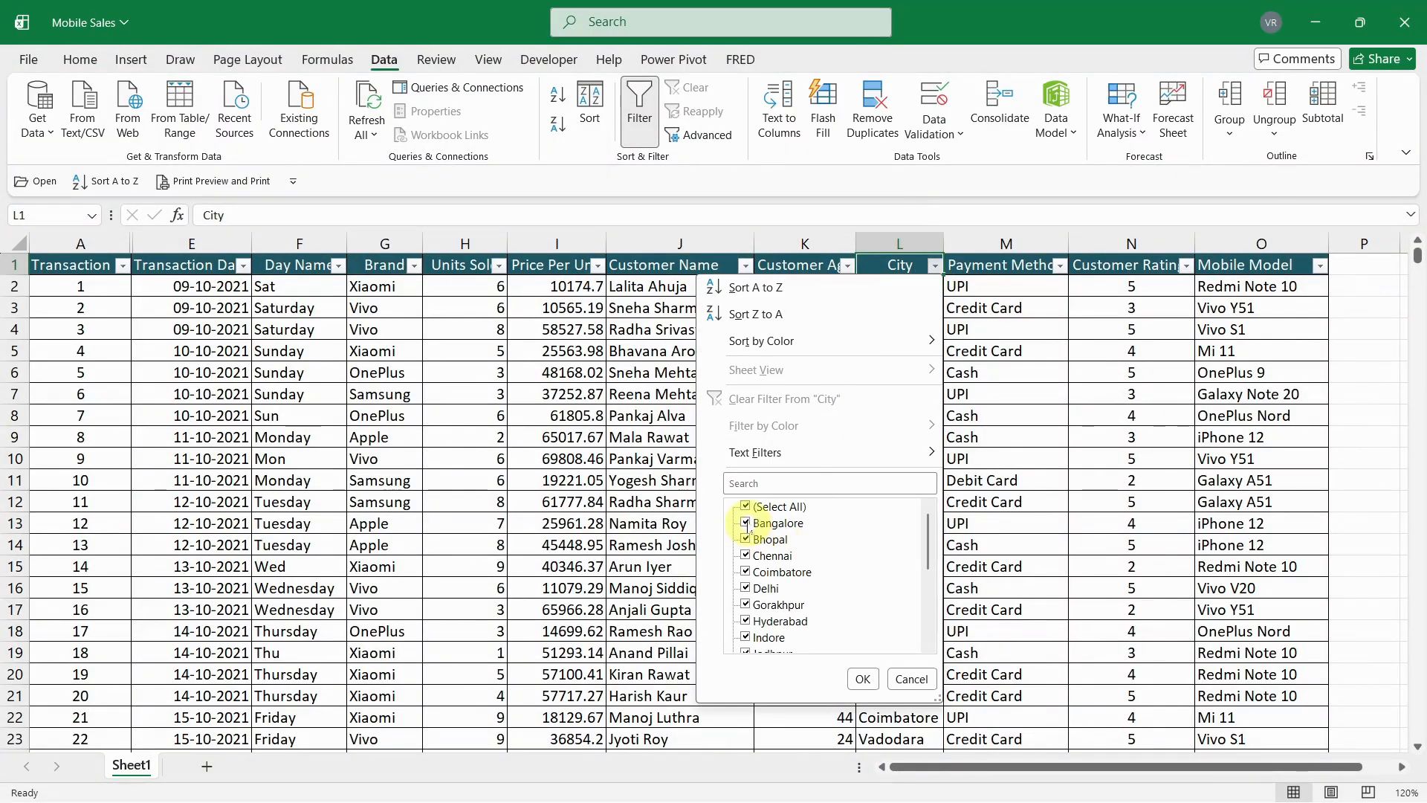
pyautogui.click(745, 506)
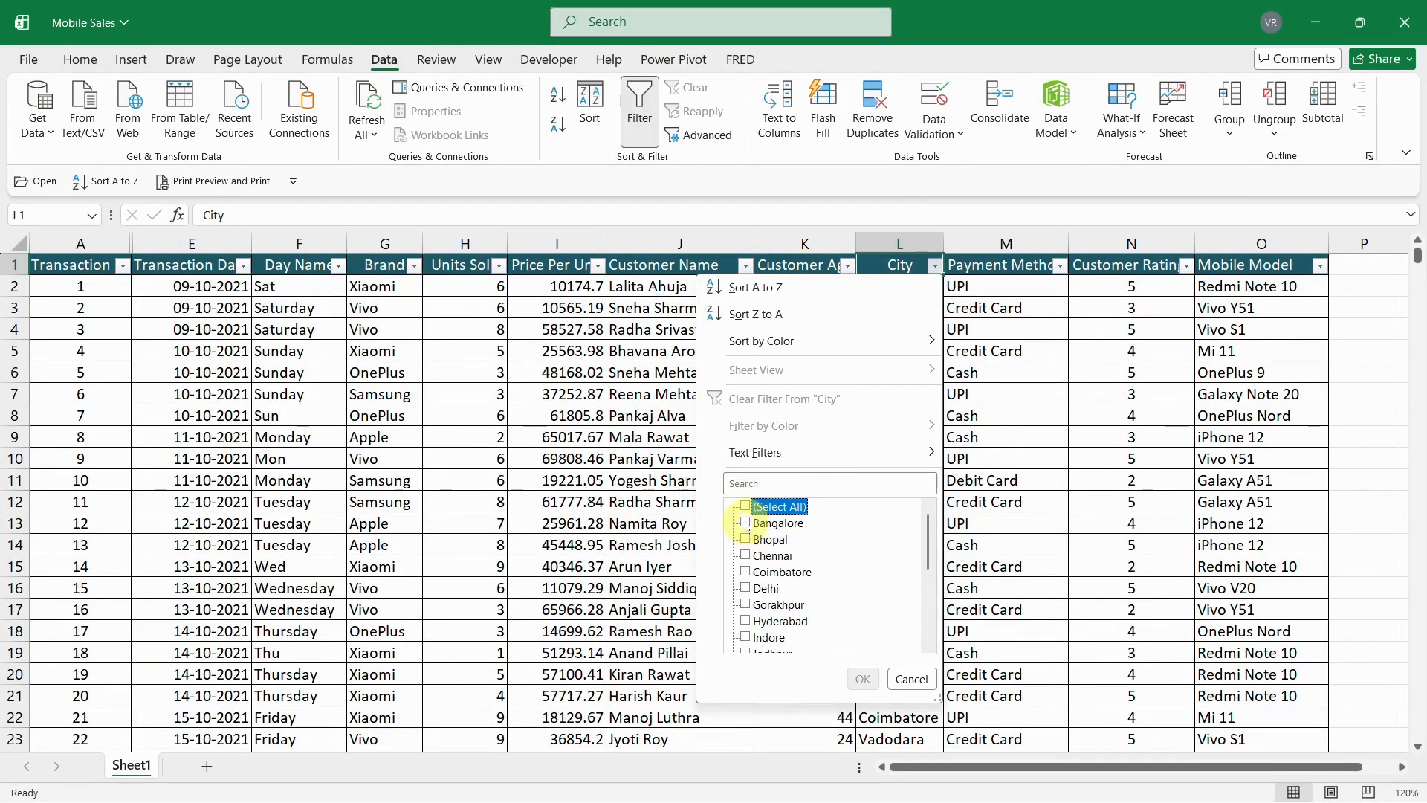
pyautogui.click(746, 524)
pyautogui.click(863, 679)
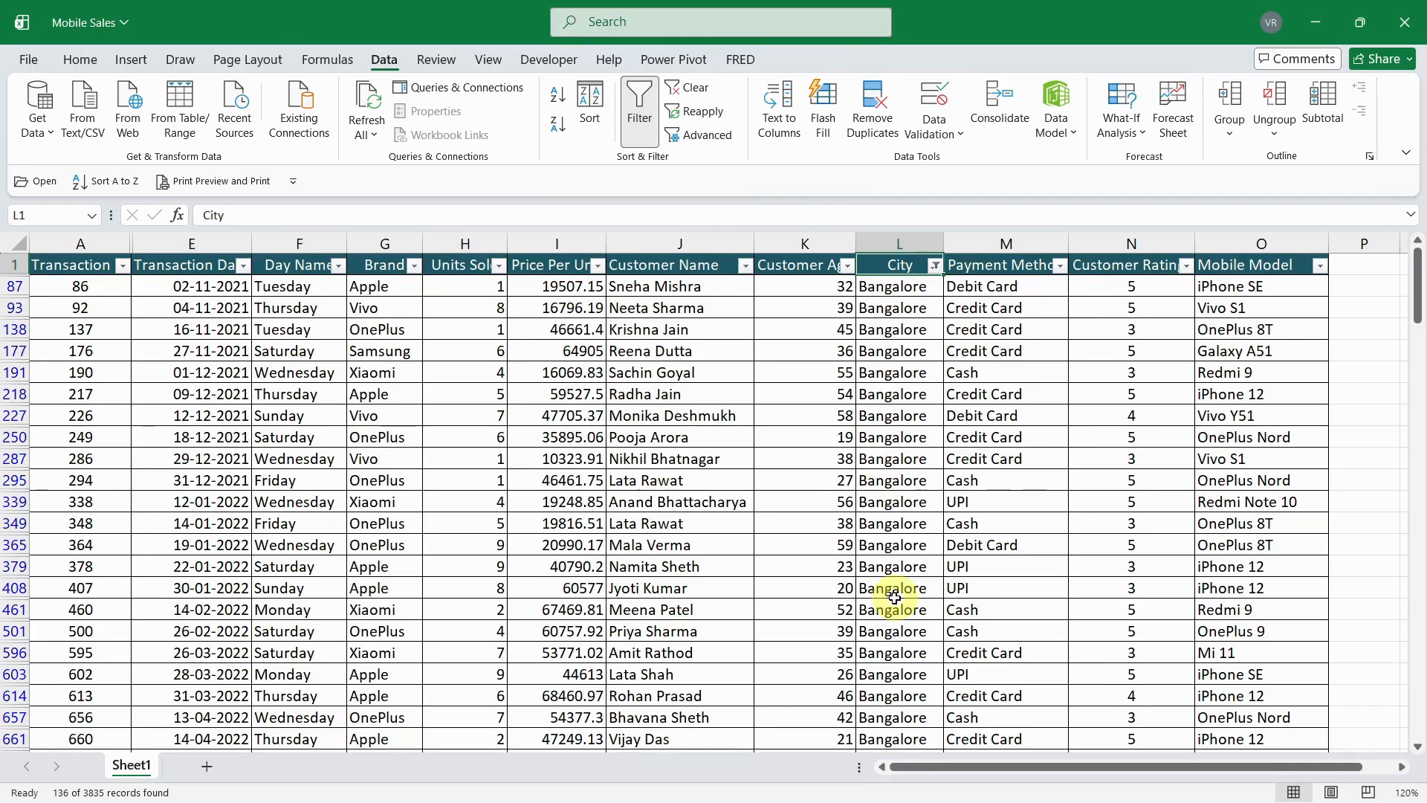
pyautogui.click(895, 291)
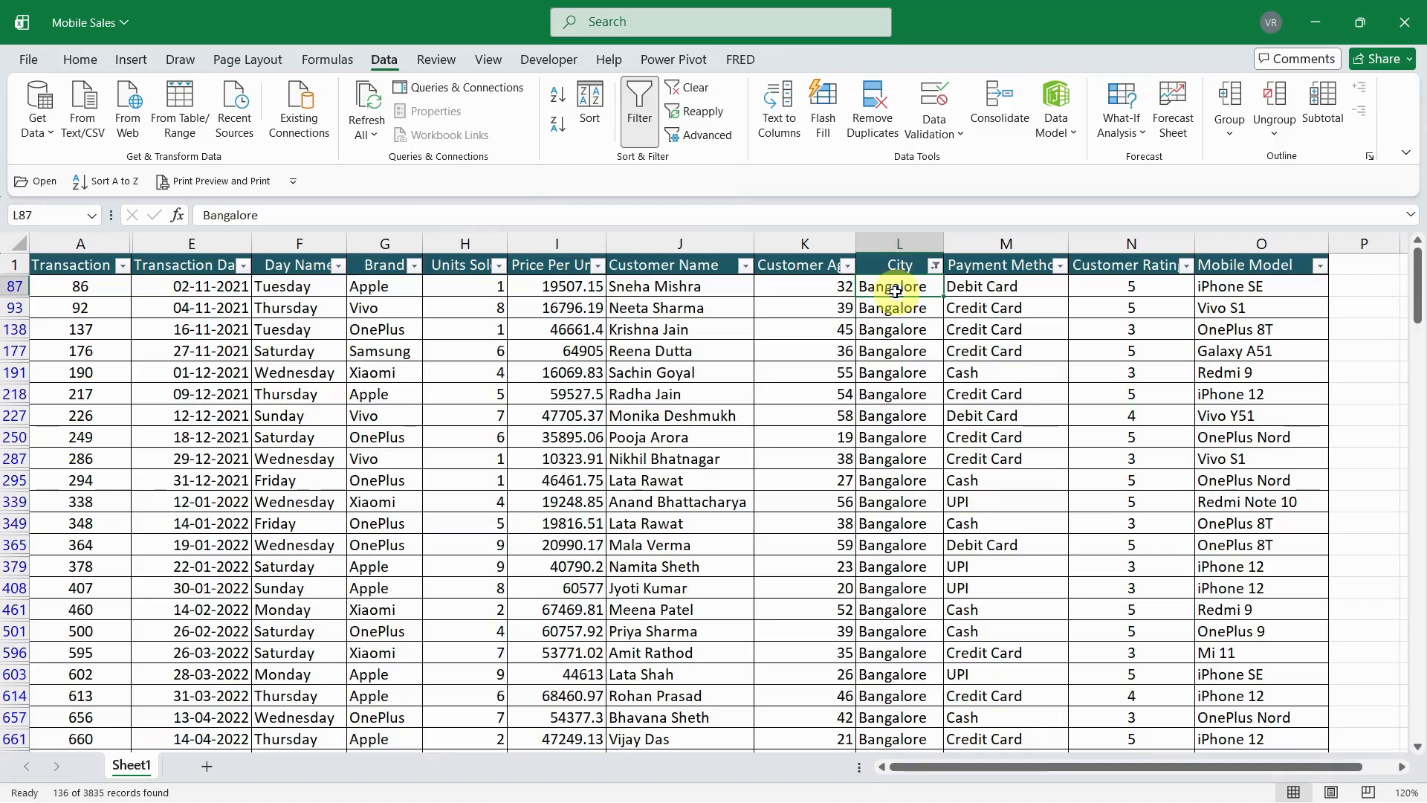
pyautogui.click(639, 115)
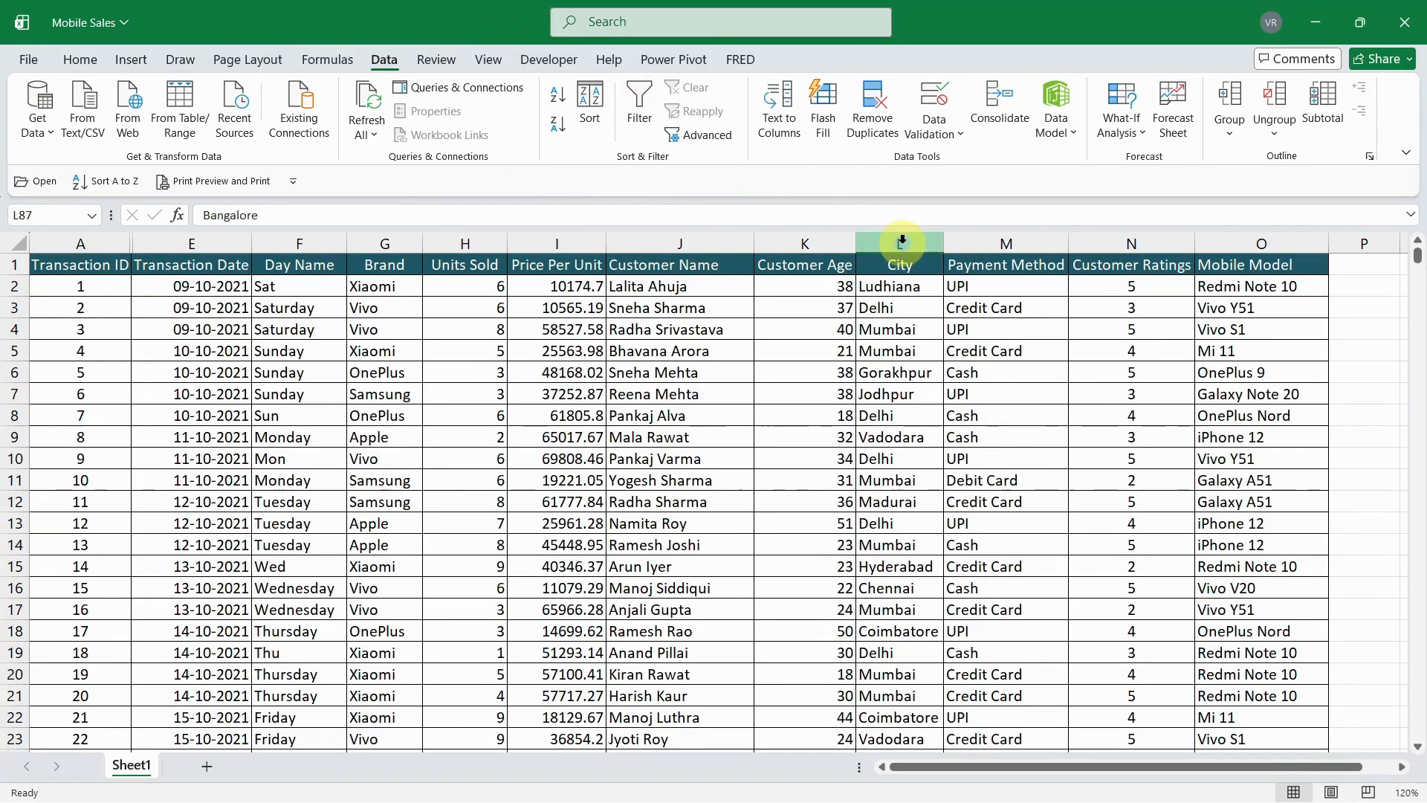
# - Select the entire City column, and bring up the Replace options of Find and Replace before dismissing the dialog
pyautogui.click(902, 241)
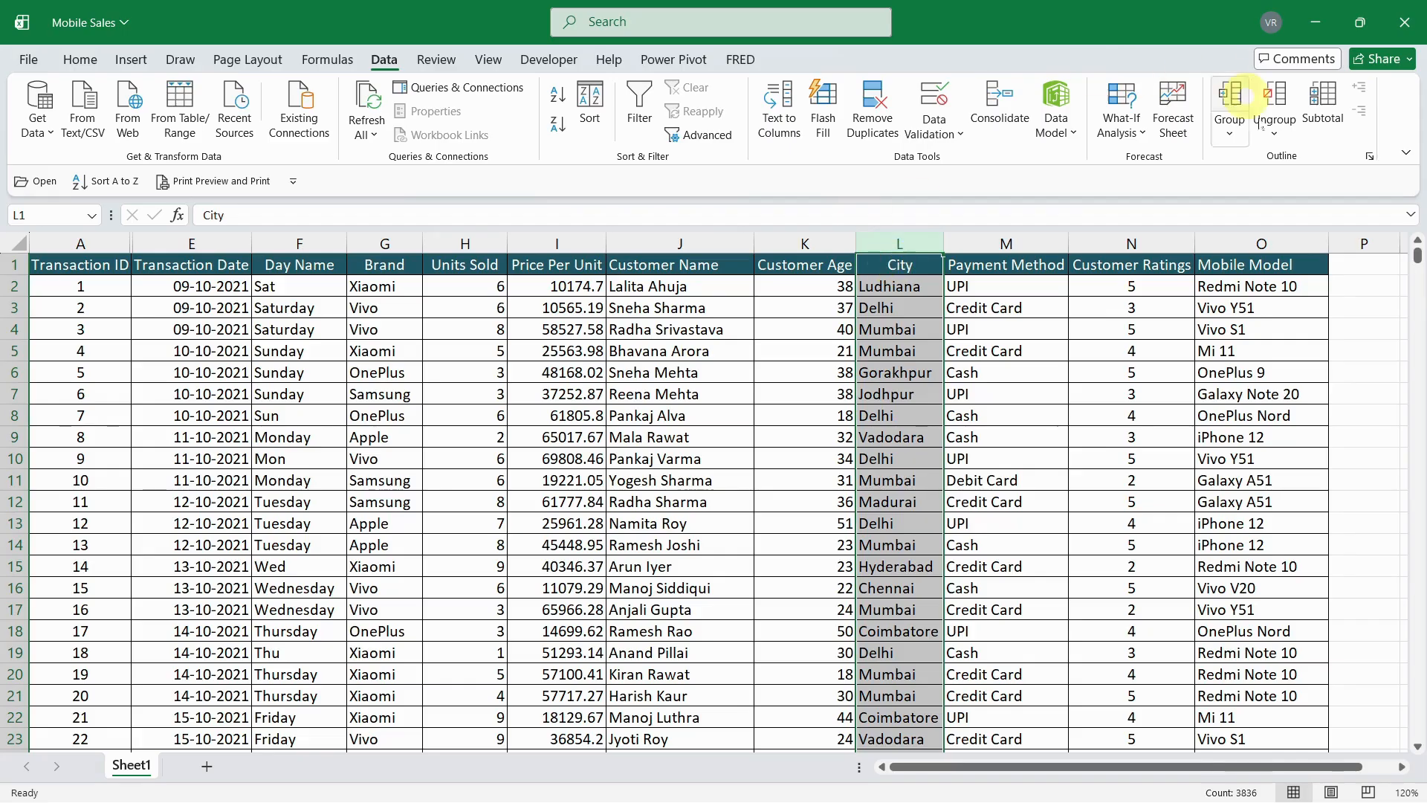
pyautogui.click(74, 58)
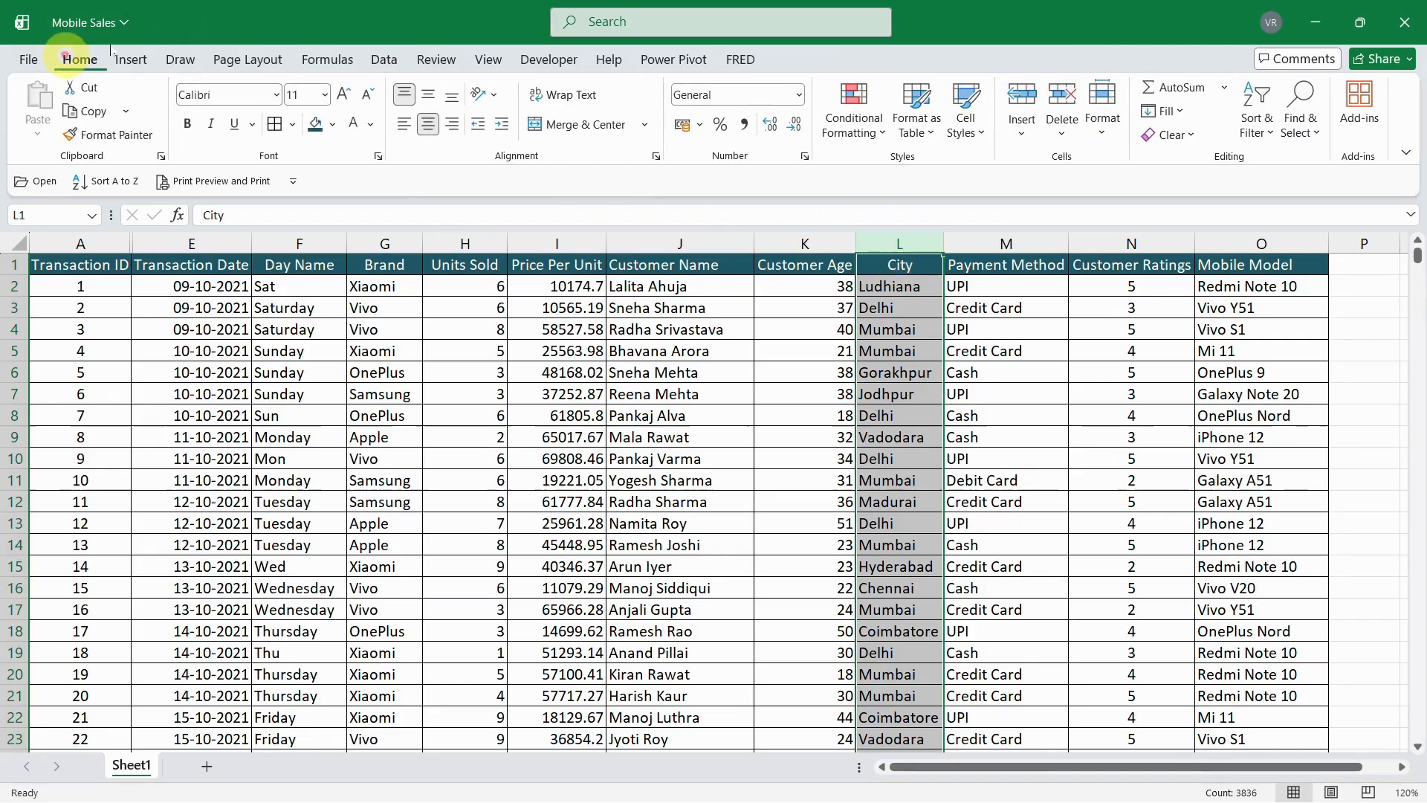
pyautogui.click(1315, 135)
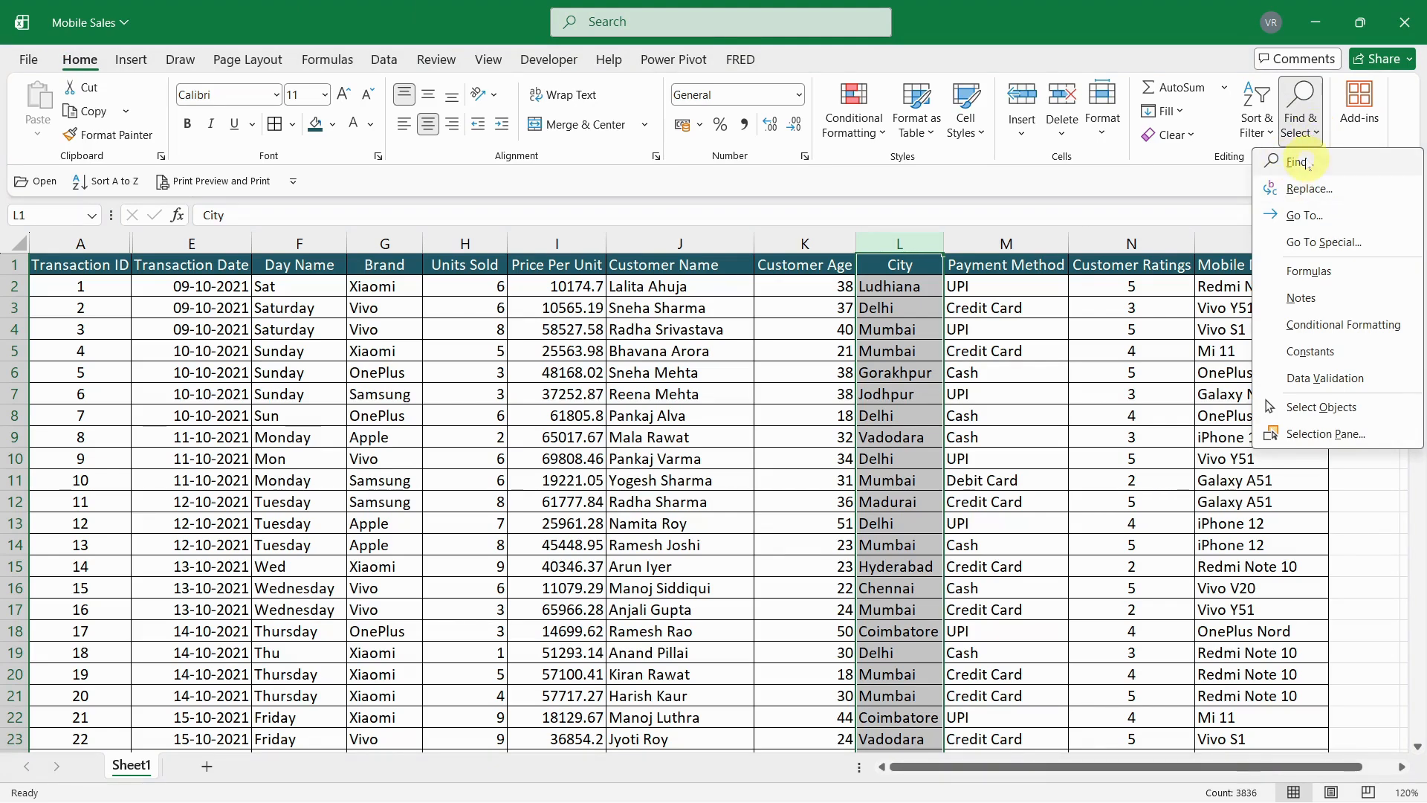
pyautogui.click(1303, 162)
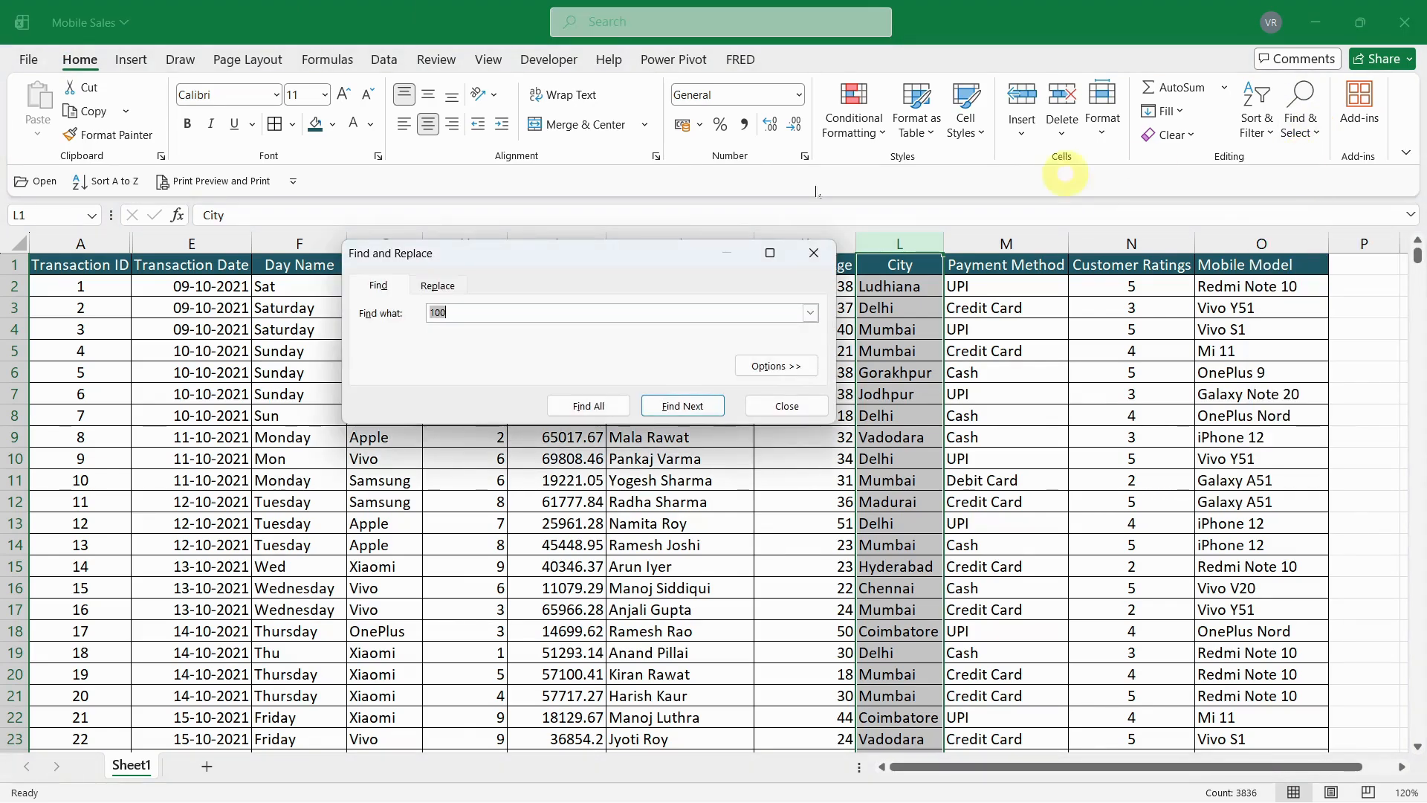
pyautogui.click(450, 292)
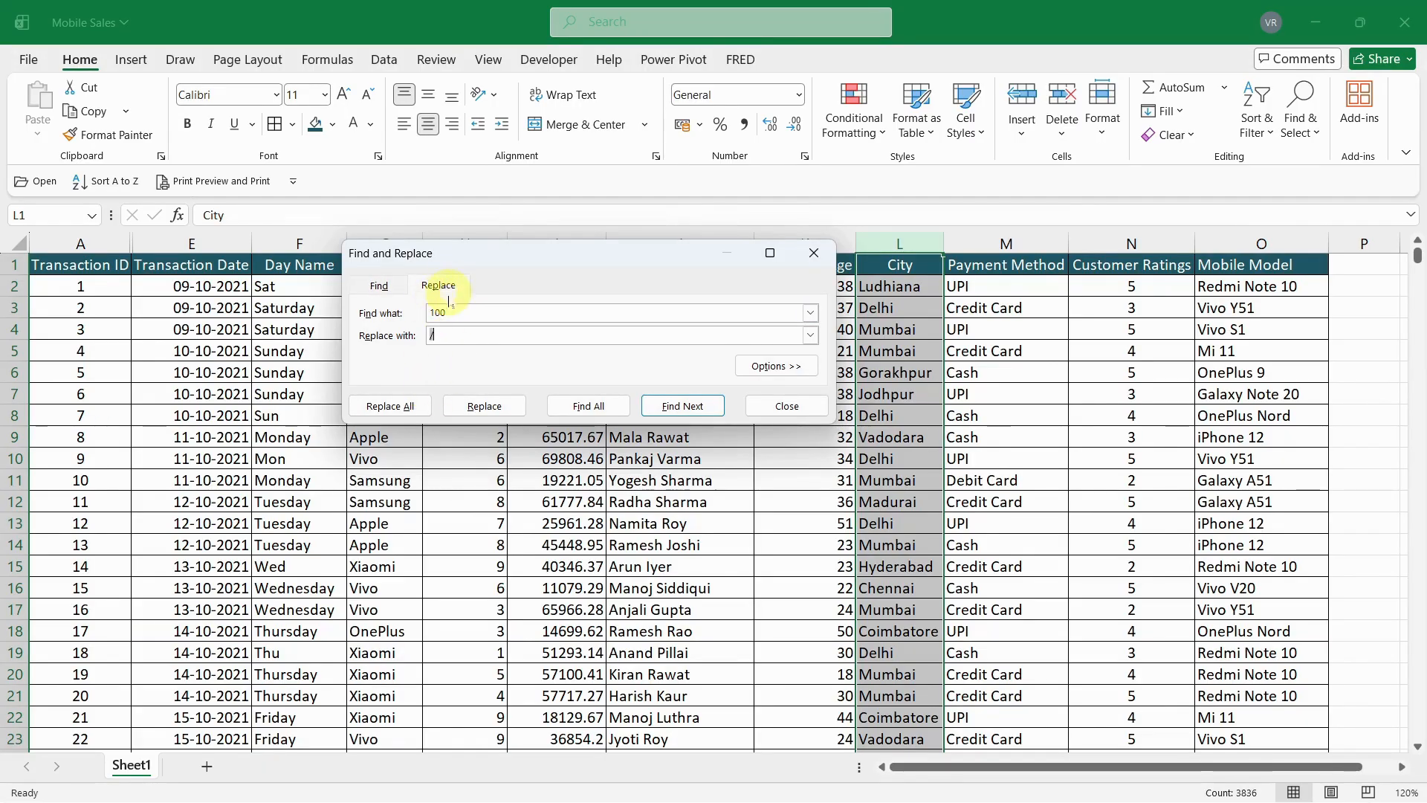
pyautogui.click(814, 253)
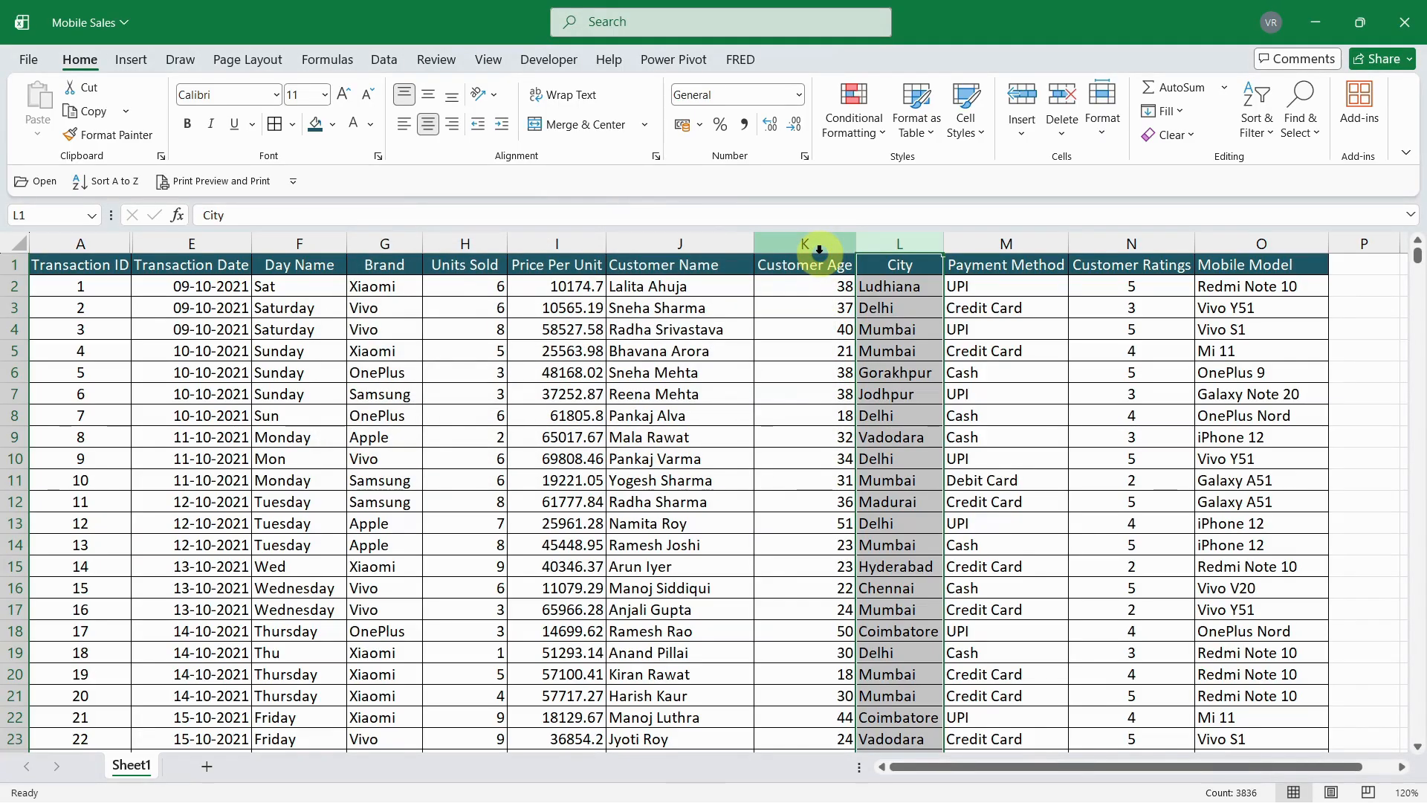
# - Replace every Bangalore in the City column with Bengaluru using Find and Replace, and close the dialog
pyautogui.hotkey('ctrl', 'h')
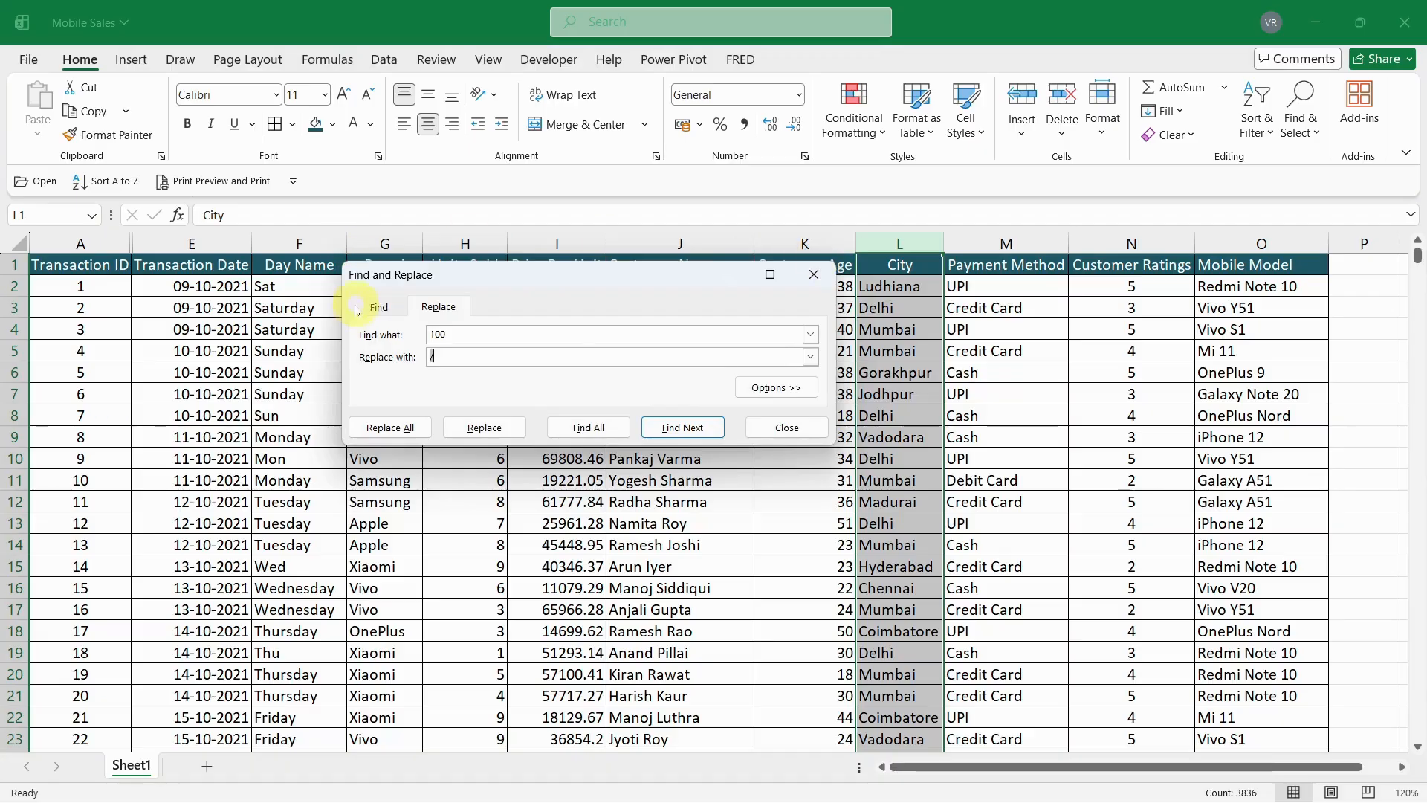
pyautogui.click(459, 332)
pyautogui.moveTo(458, 332); pyautogui.dragTo(376, 328)
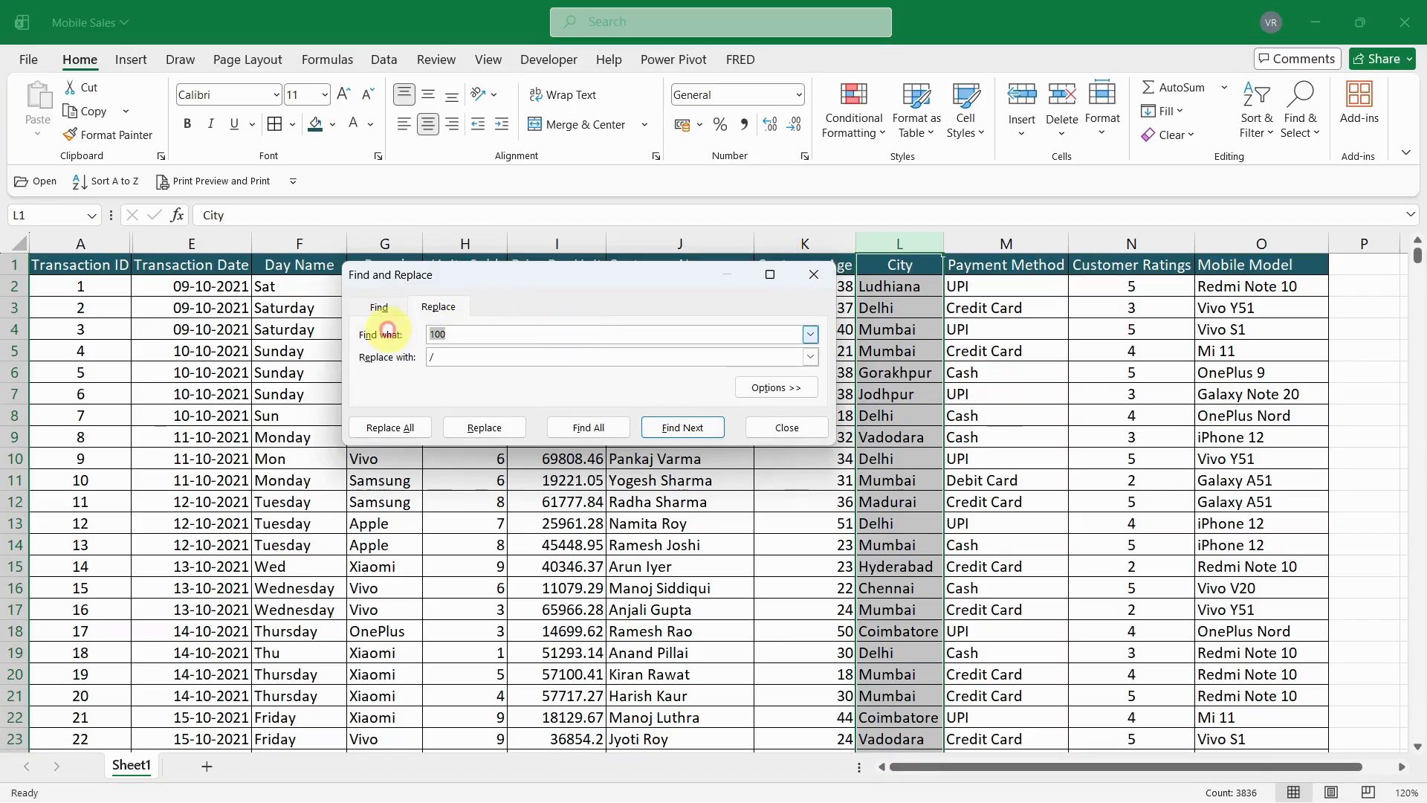
pyautogui.write('Bangalore')
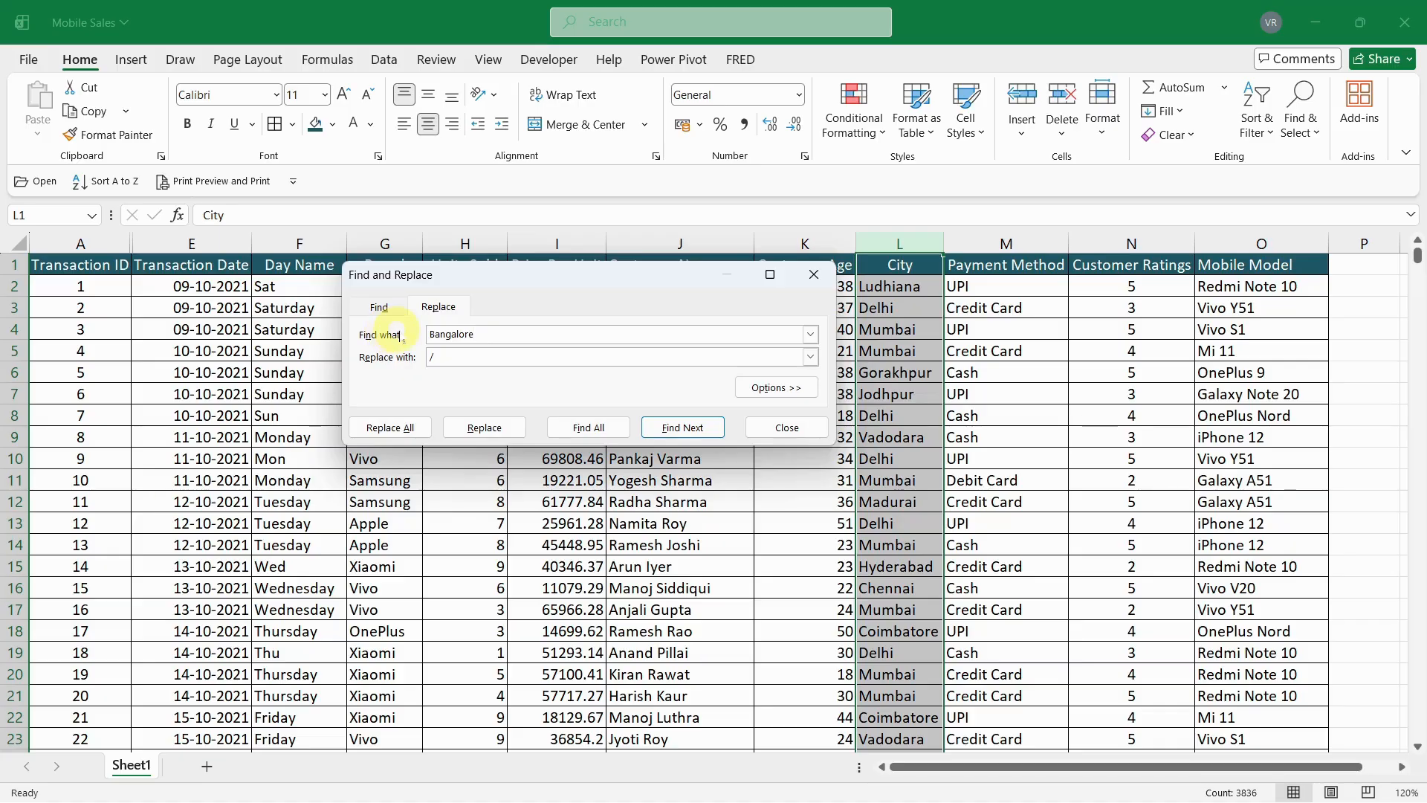
pyautogui.moveTo(467, 359); pyautogui.dragTo(368, 362)
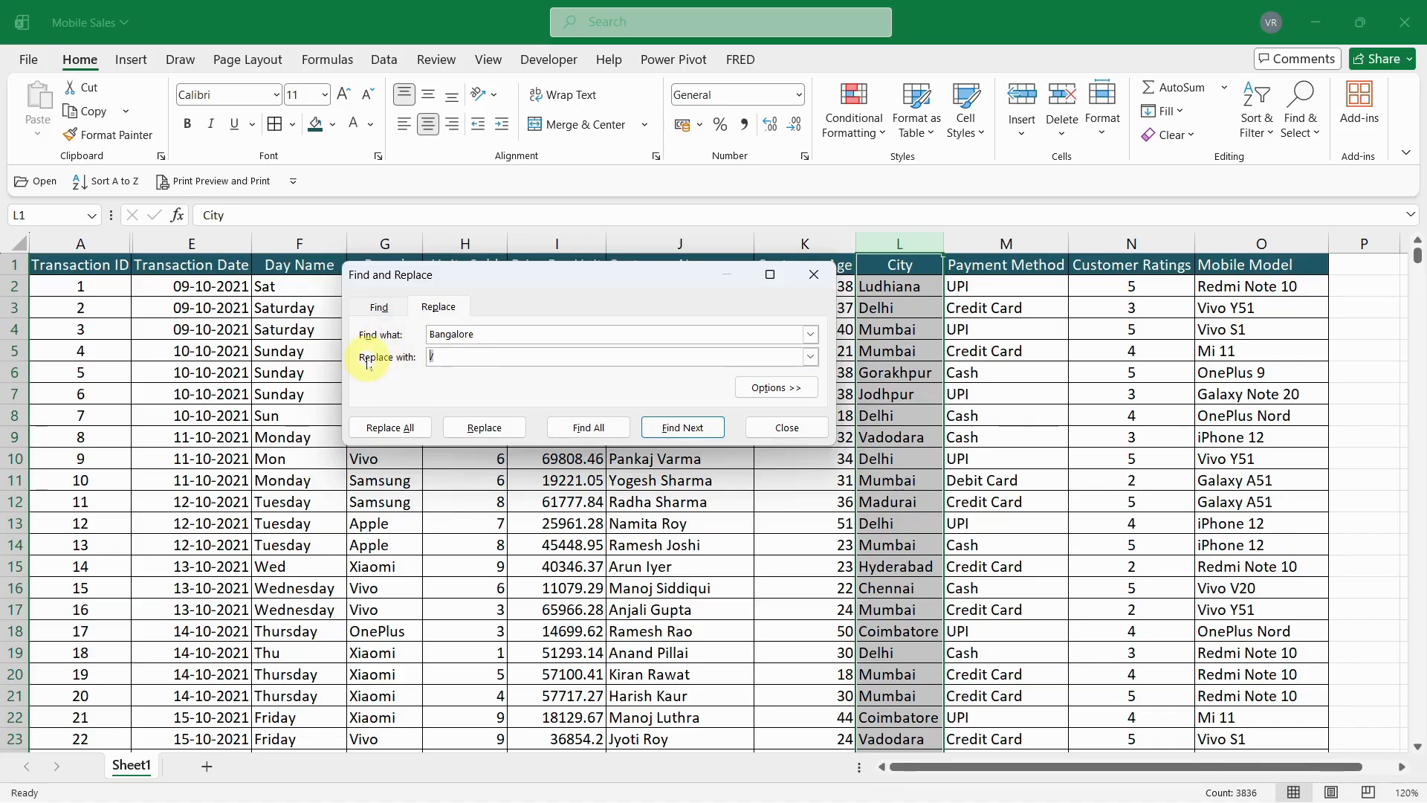
pyautogui.write('Bengaluru')
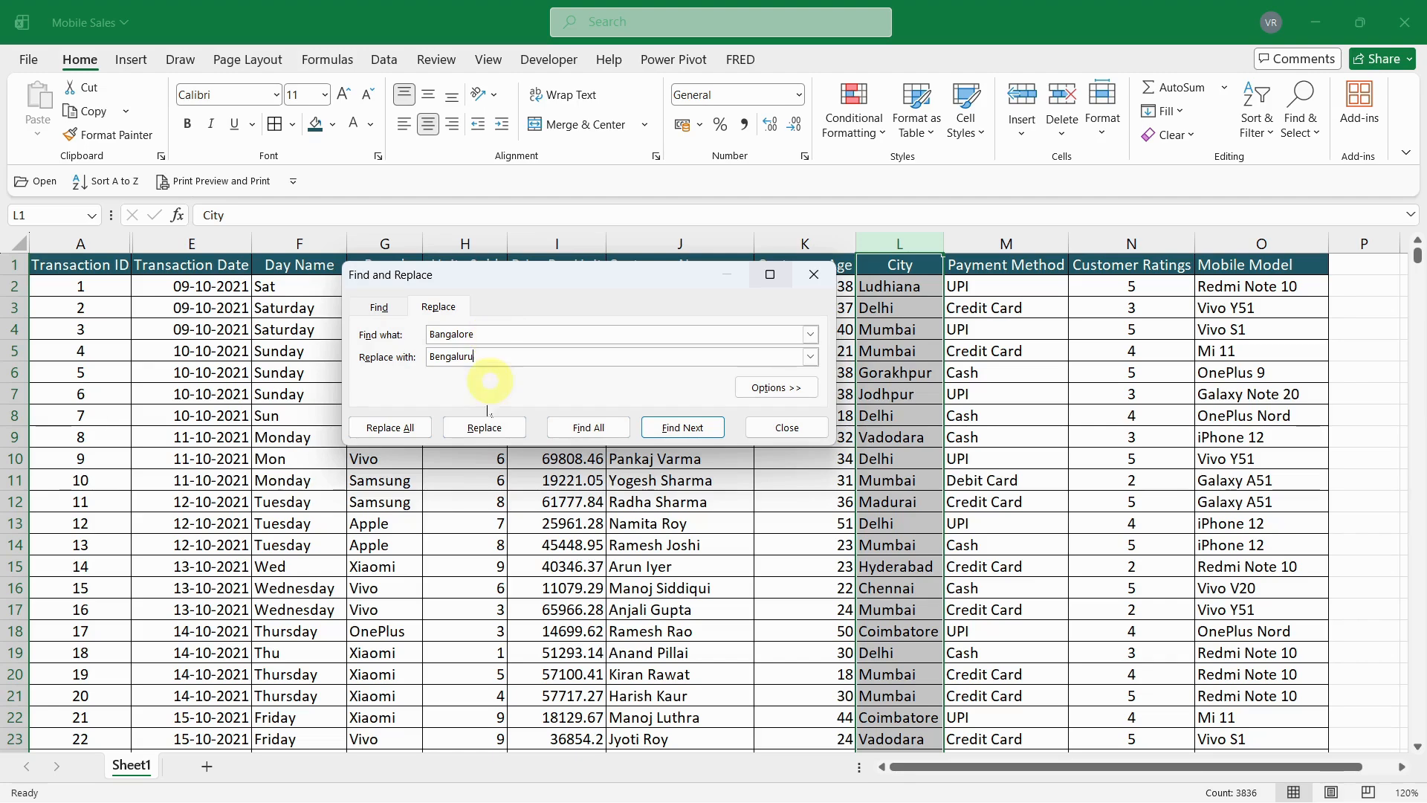
pyautogui.click(409, 430)
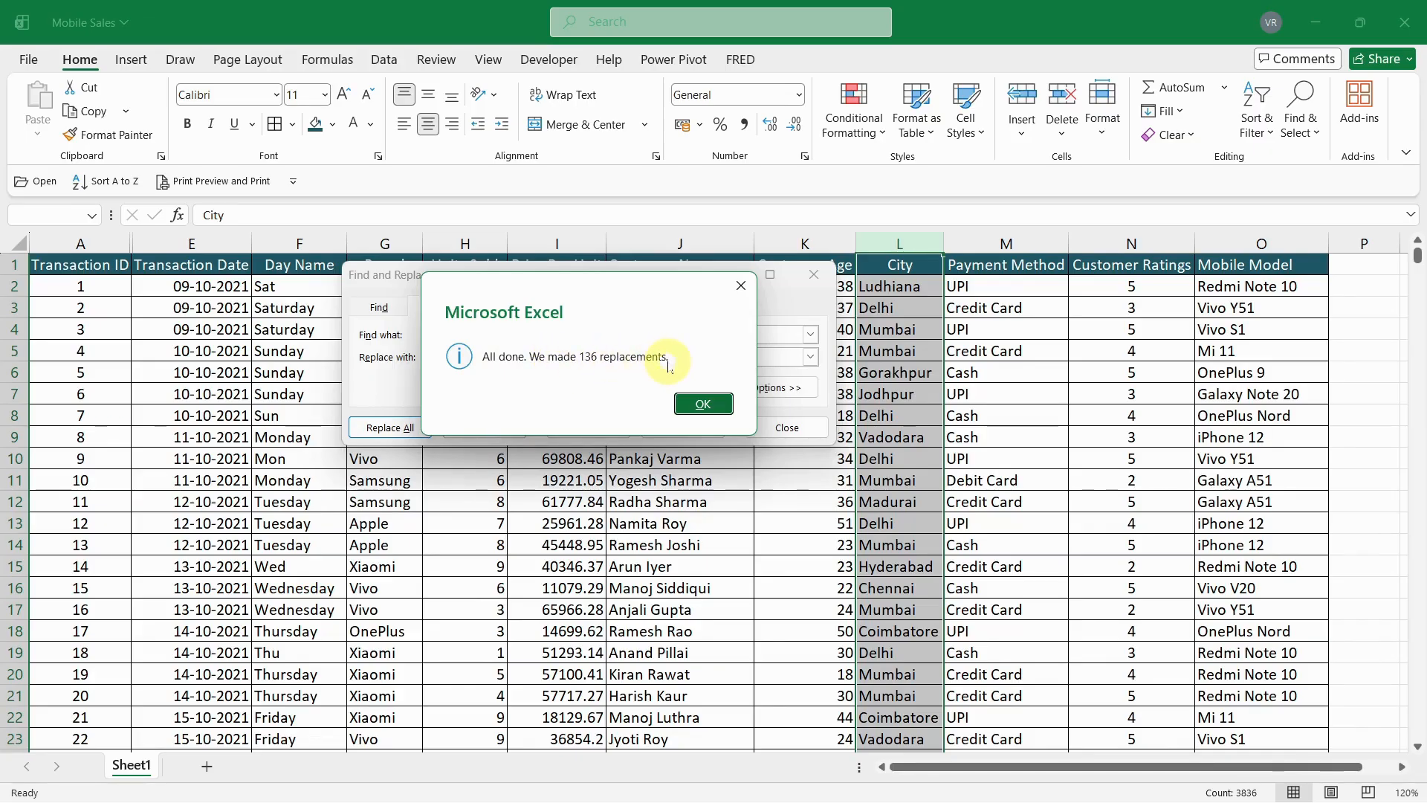
pyautogui.click(703, 404)
pyautogui.click(779, 428)
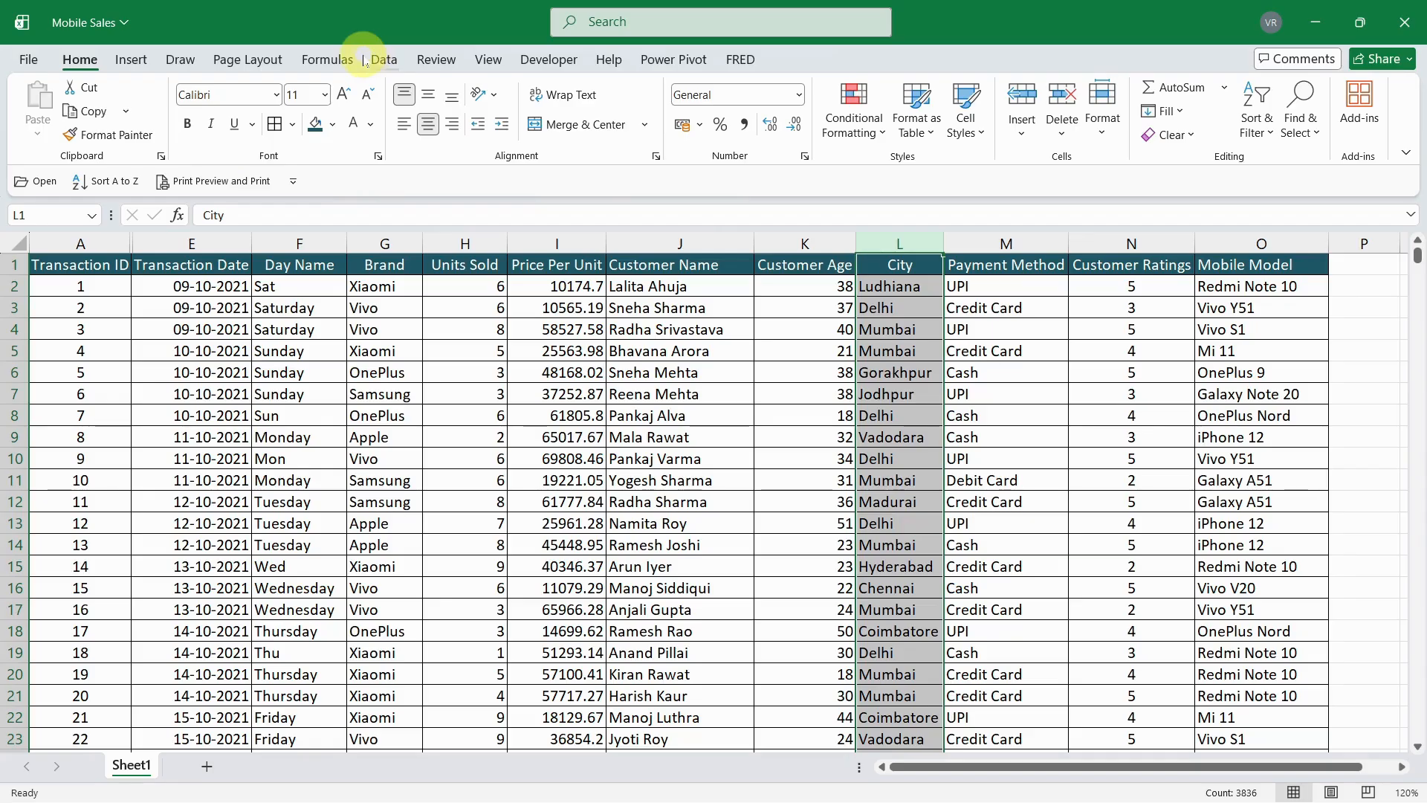
# - Turn on the filter for the City column and show only the Bengaluru rows
pyautogui.click(383, 58)
pyautogui.click(652, 115)
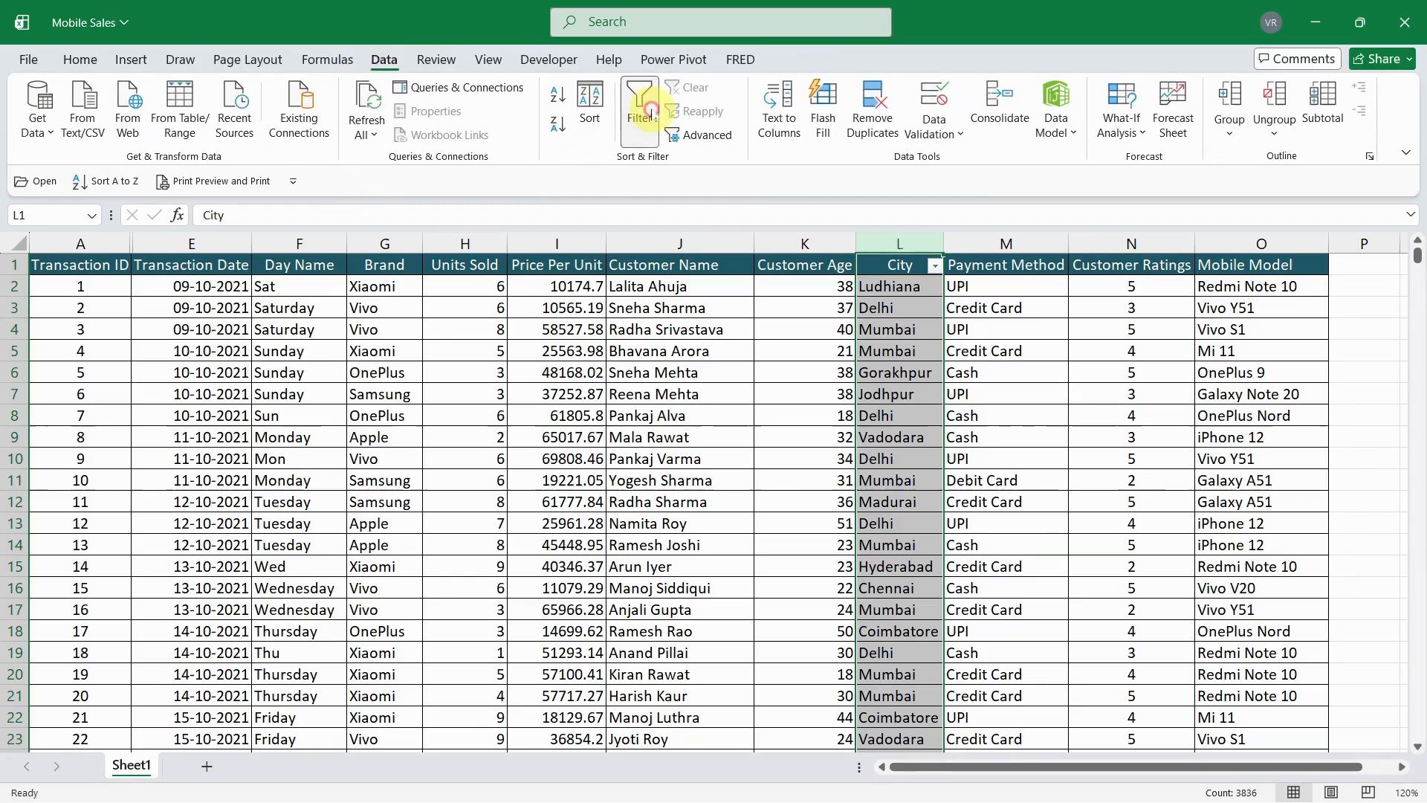
pyautogui.click(935, 268)
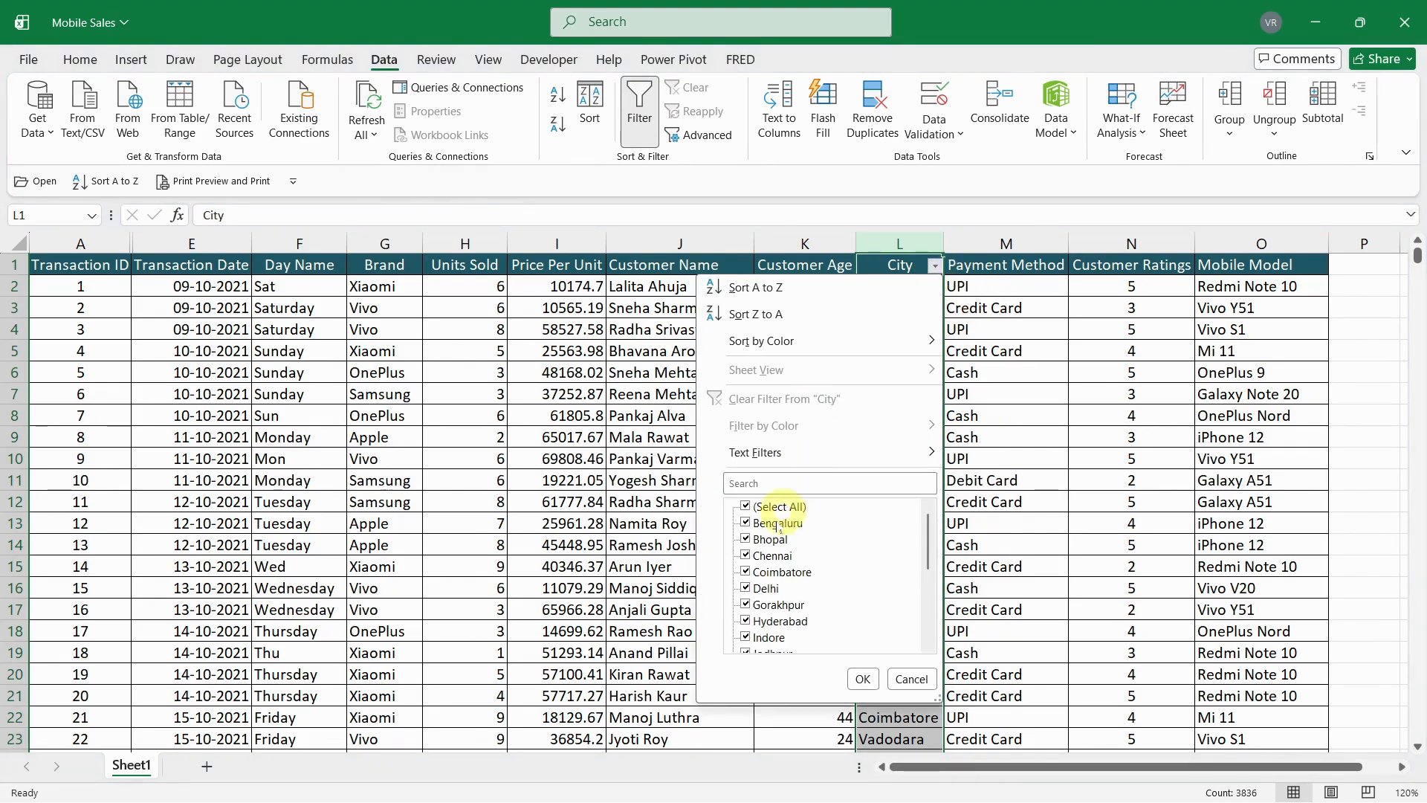
pyautogui.click(746, 507)
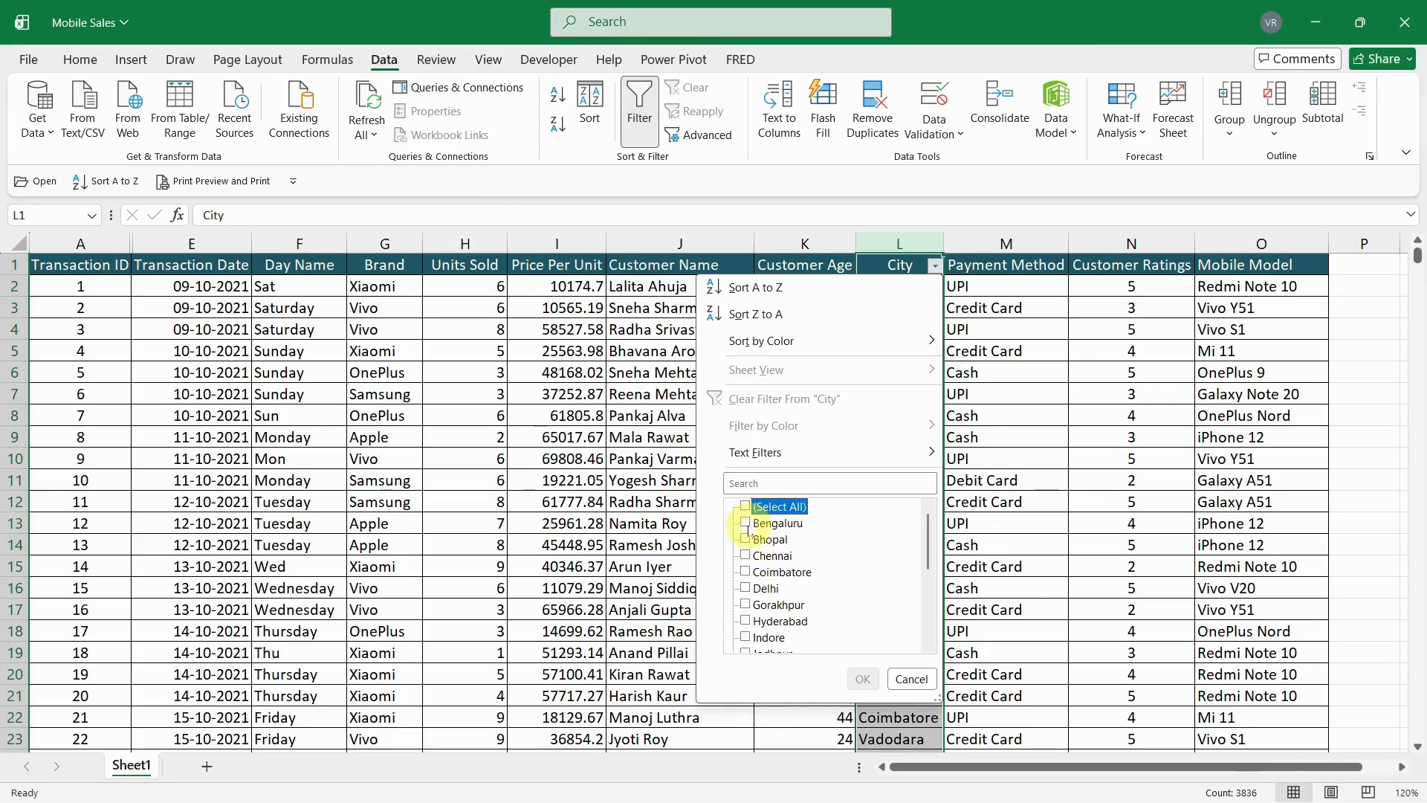
pyautogui.click(746, 523)
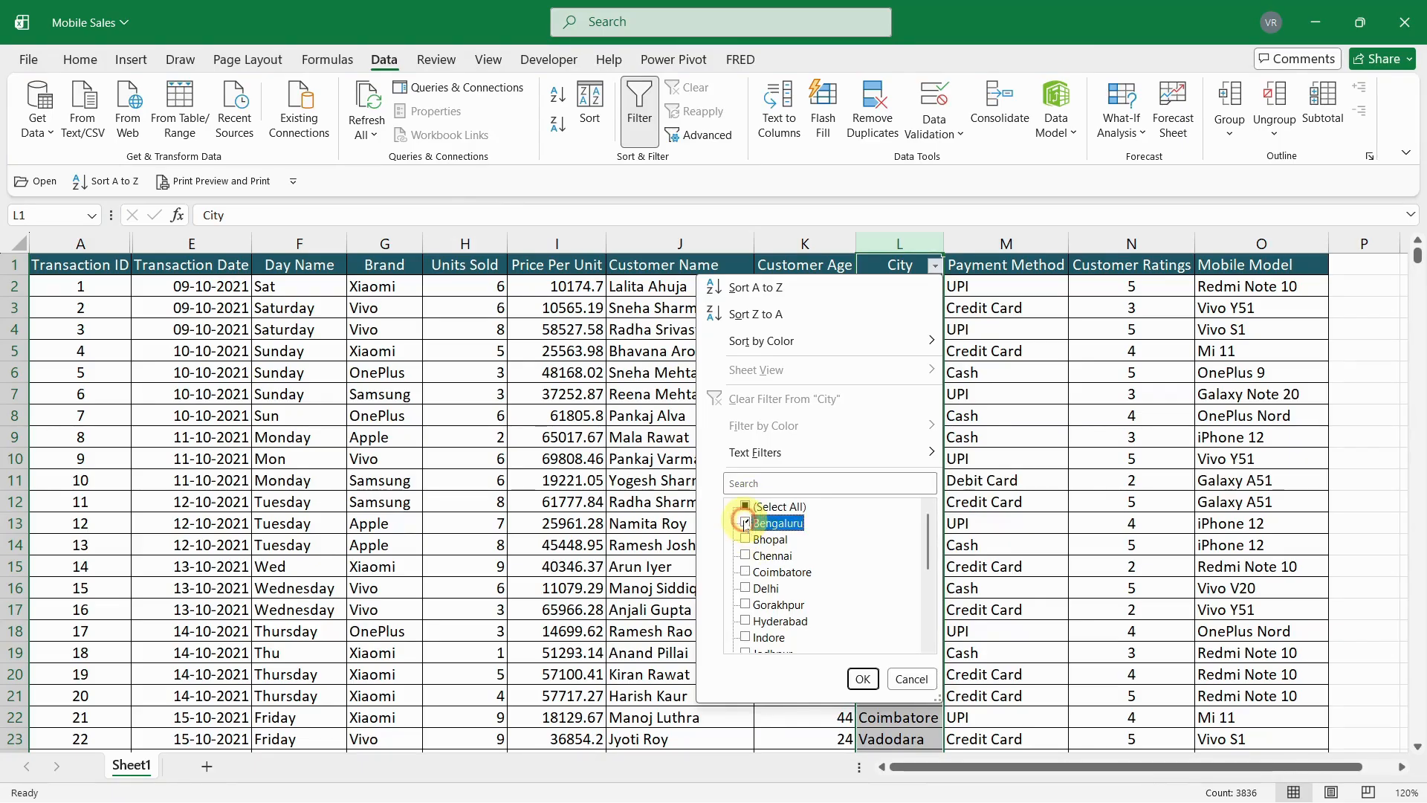
pyautogui.click(862, 679)
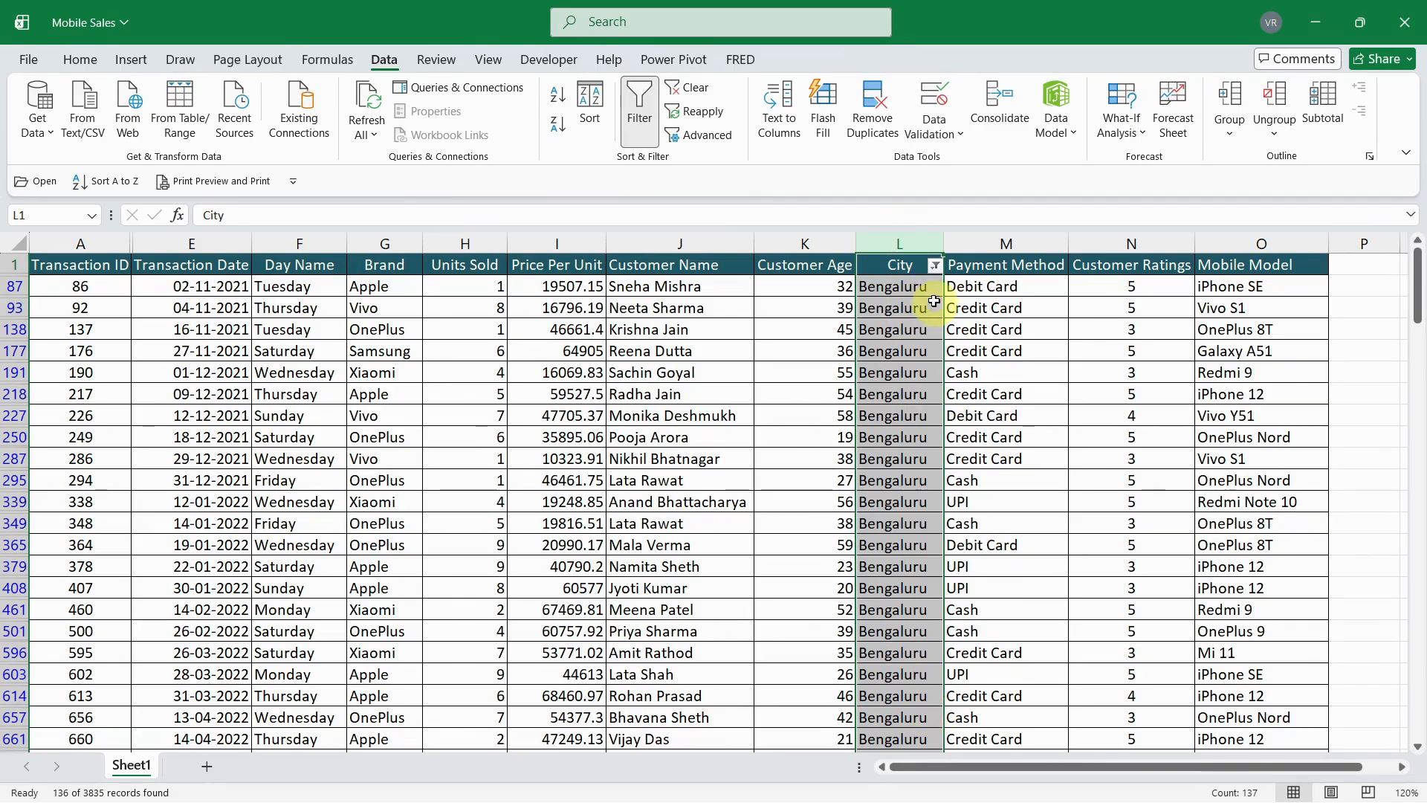
# - Set the City column's filter to show all cities again
pyautogui.click(935, 266)
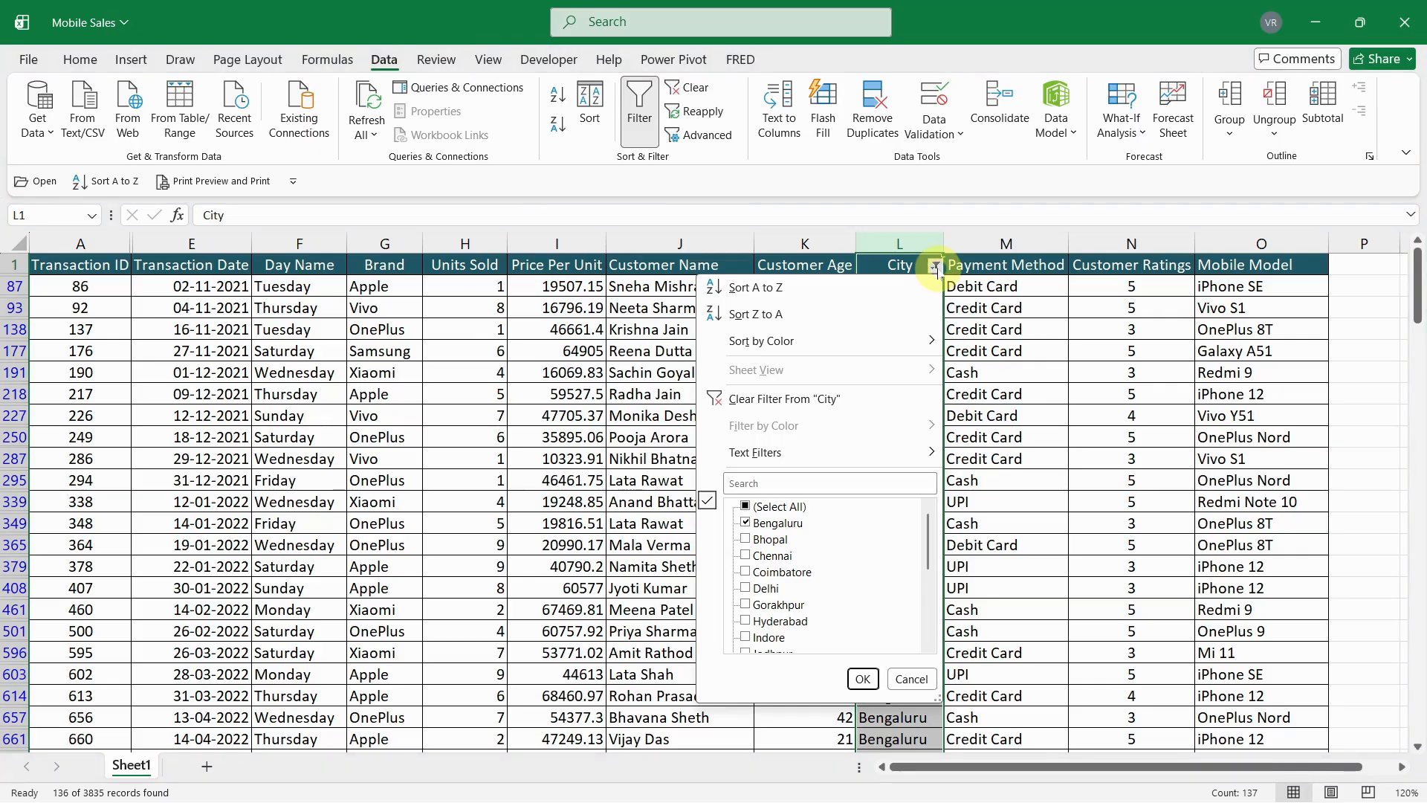
pyautogui.click(746, 506)
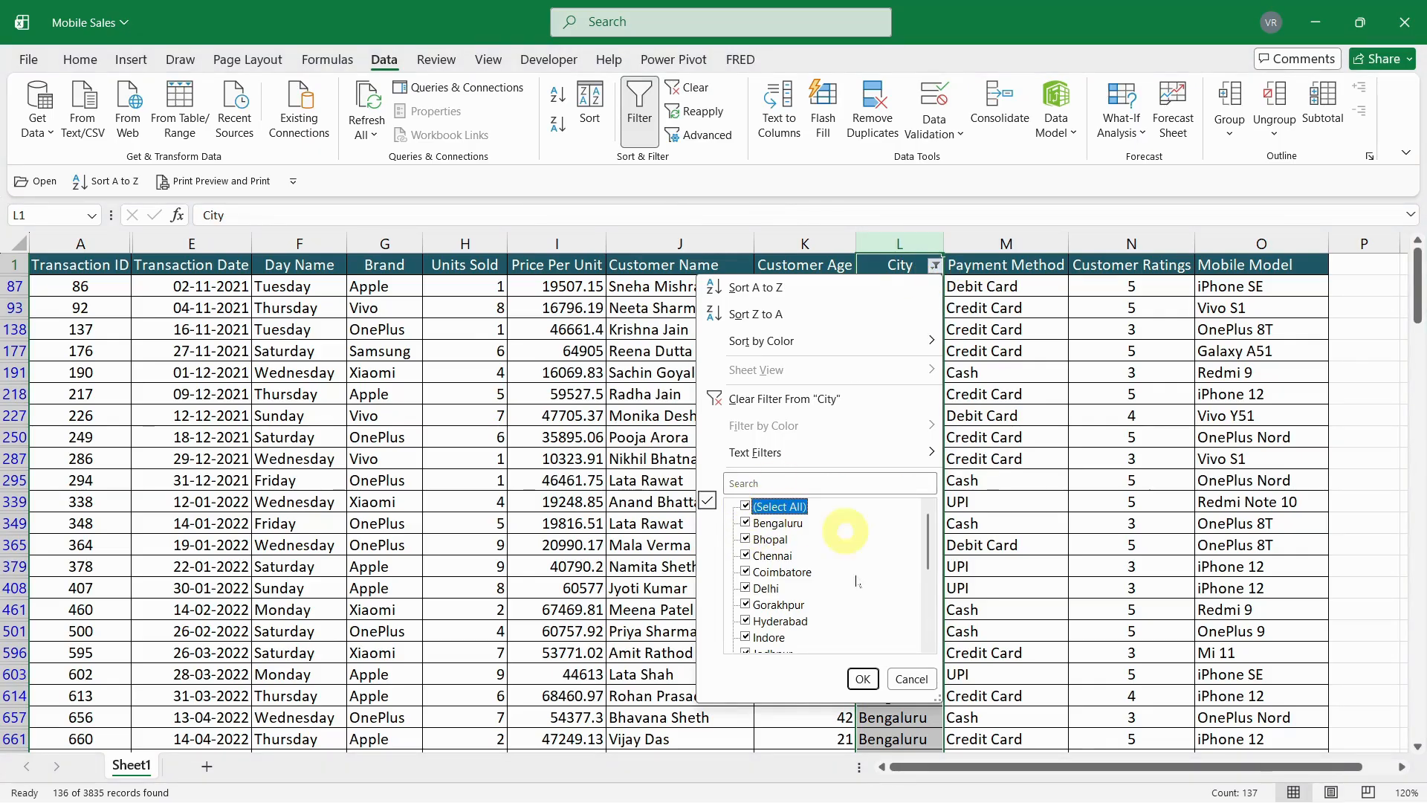
pyautogui.click(863, 679)
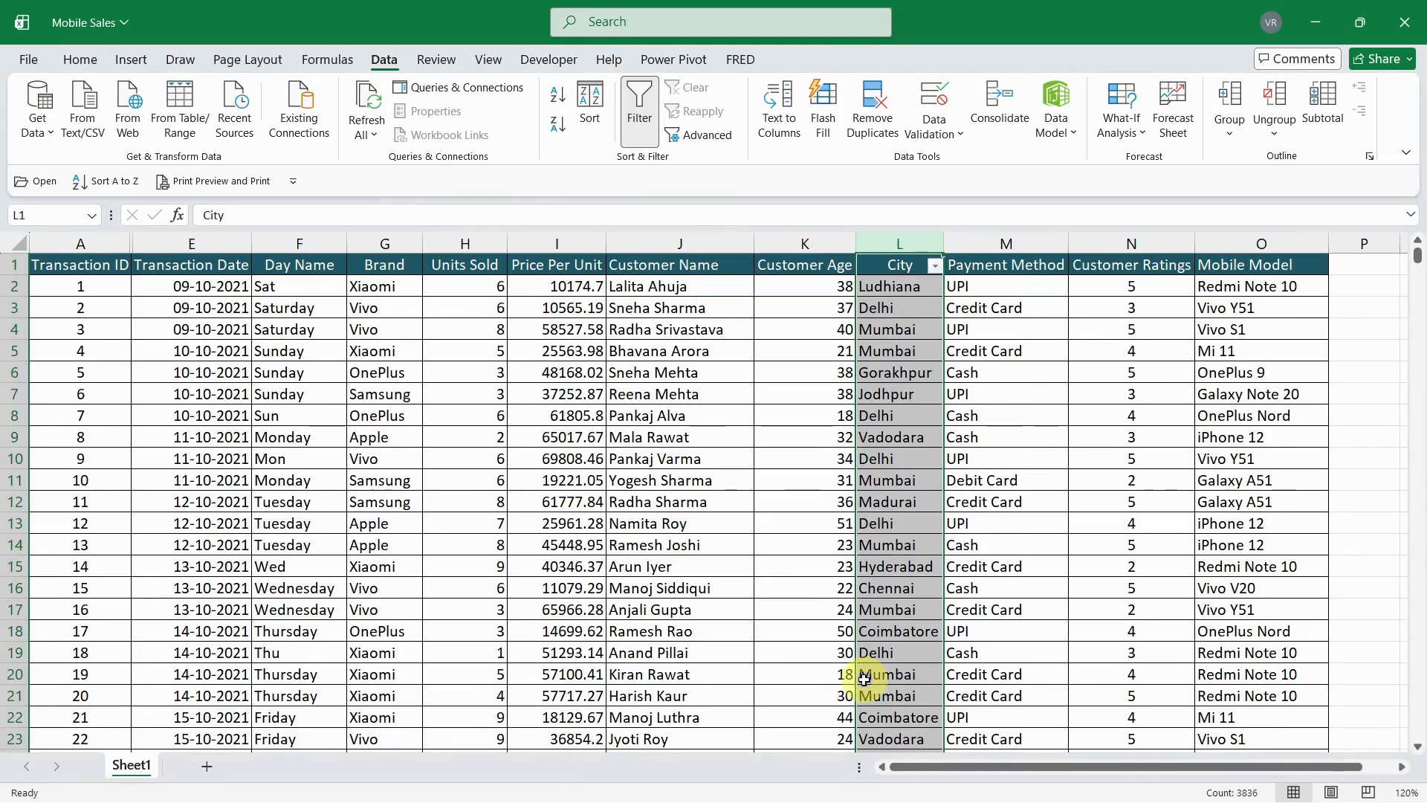
pyautogui.click(811, 567)
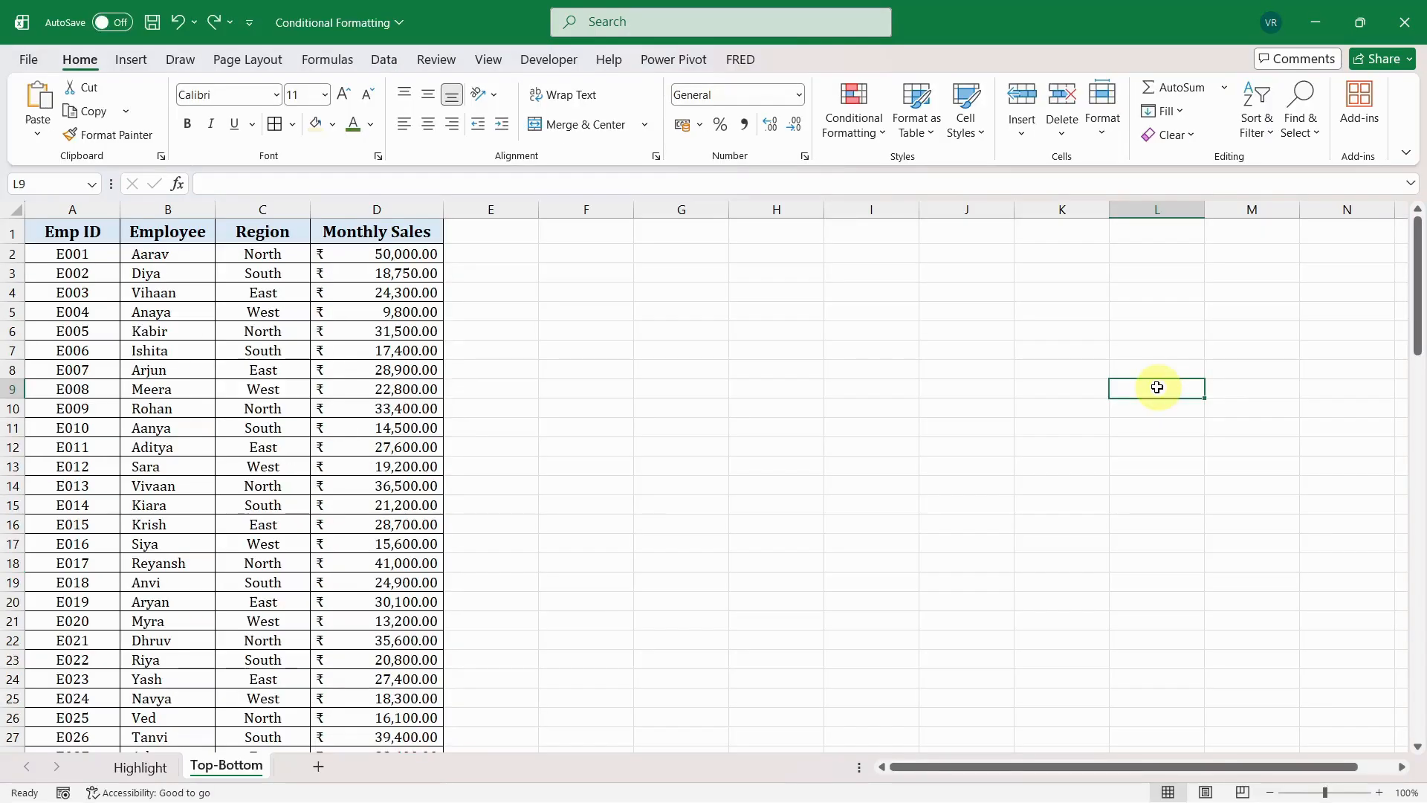
pyautogui.click(855, 119)
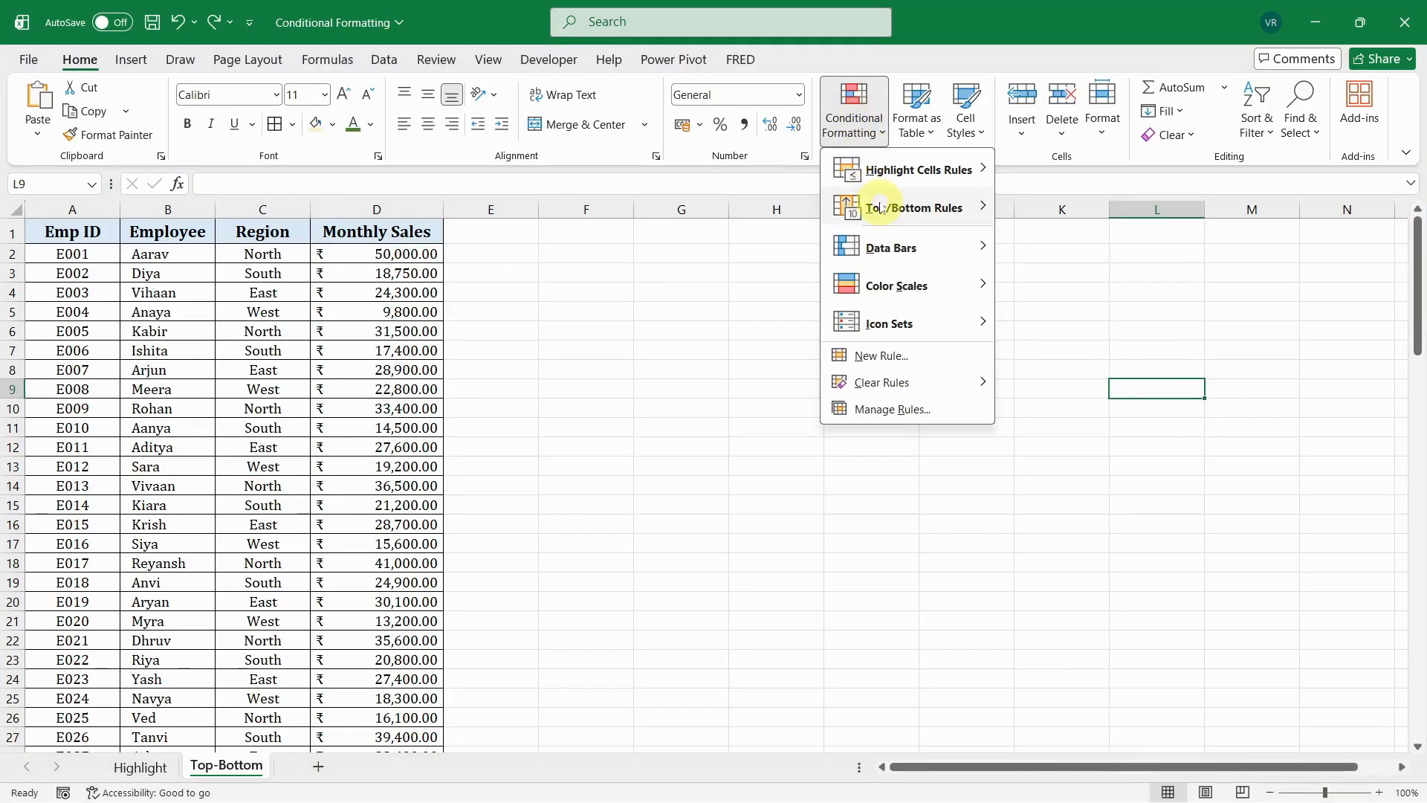
pyautogui.moveTo(881, 208)
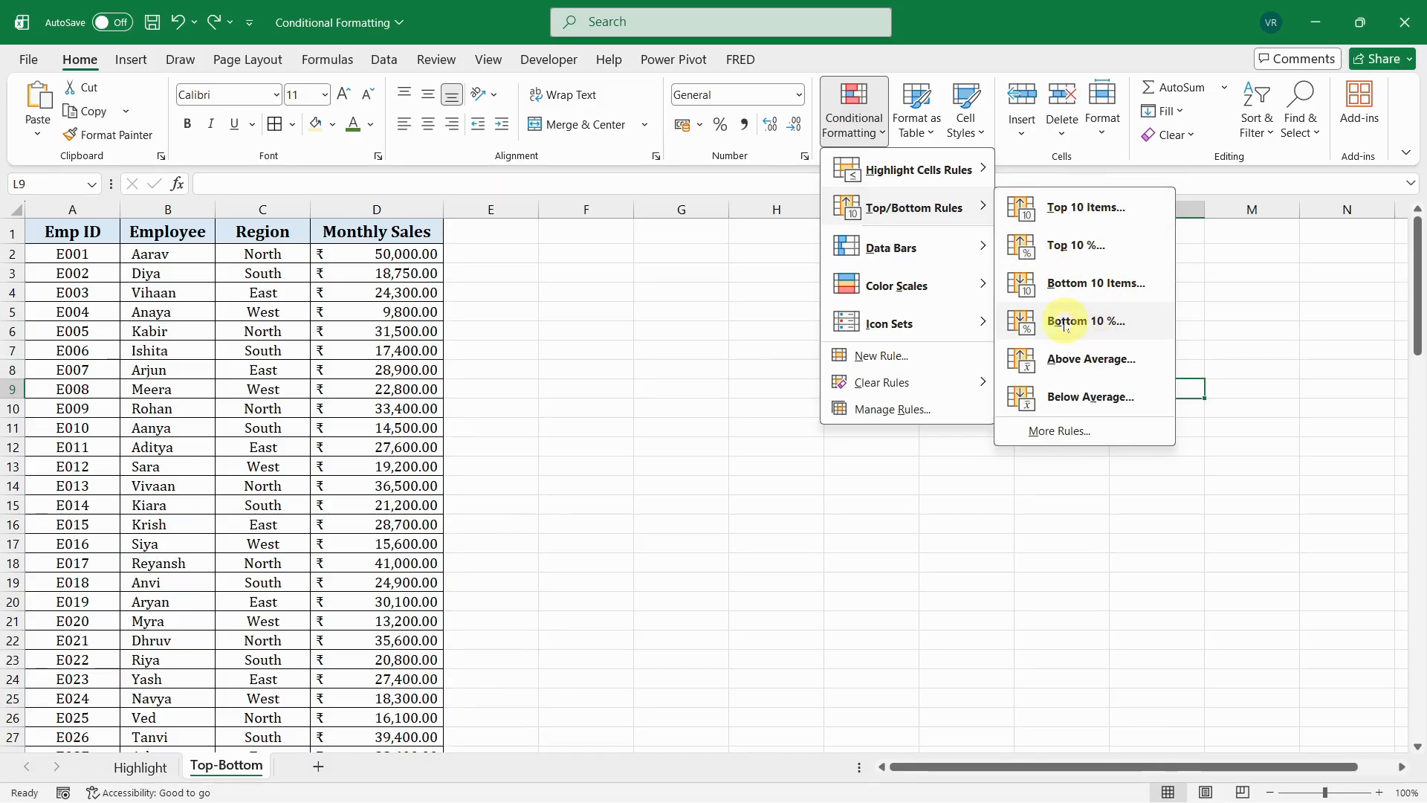
pyautogui.click(924, 484)
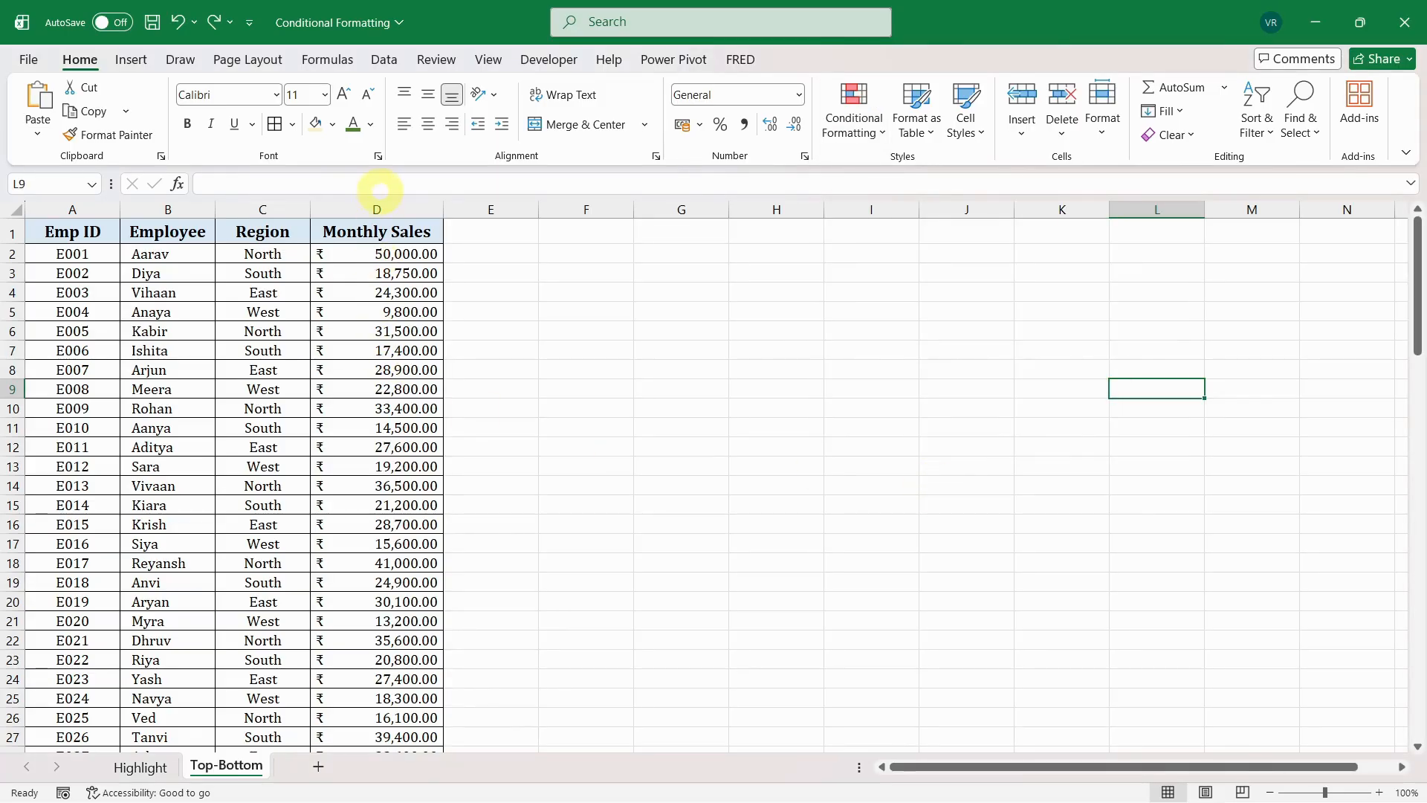
# - Highlight the top 2% of values in the entire Monthly Sales column with Green Fill with Dark Green Text
pyautogui.click(381, 208)
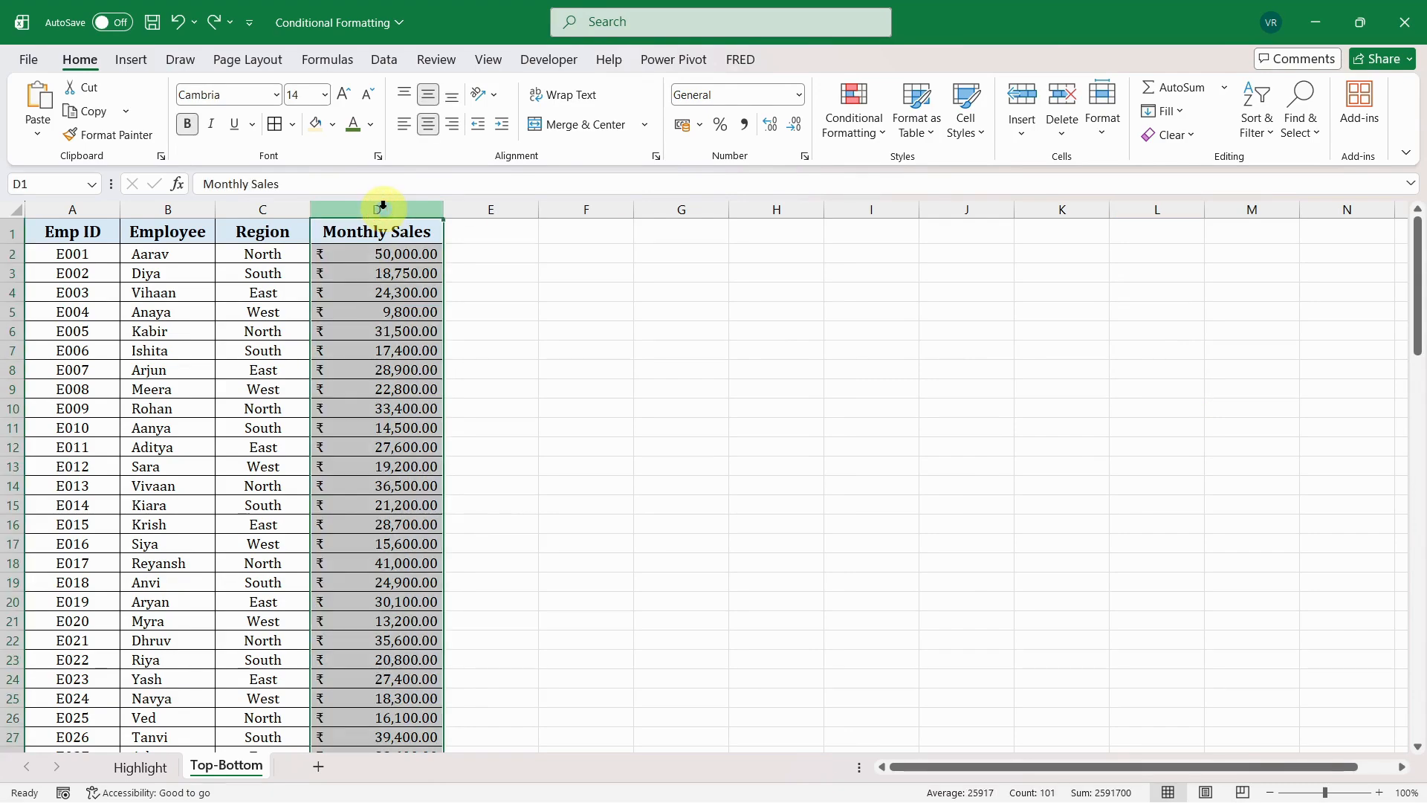
pyautogui.moveTo(1417, 362); pyautogui.dragTo(1421, 296)
pyautogui.click(854, 123)
pyautogui.moveTo(901, 215)
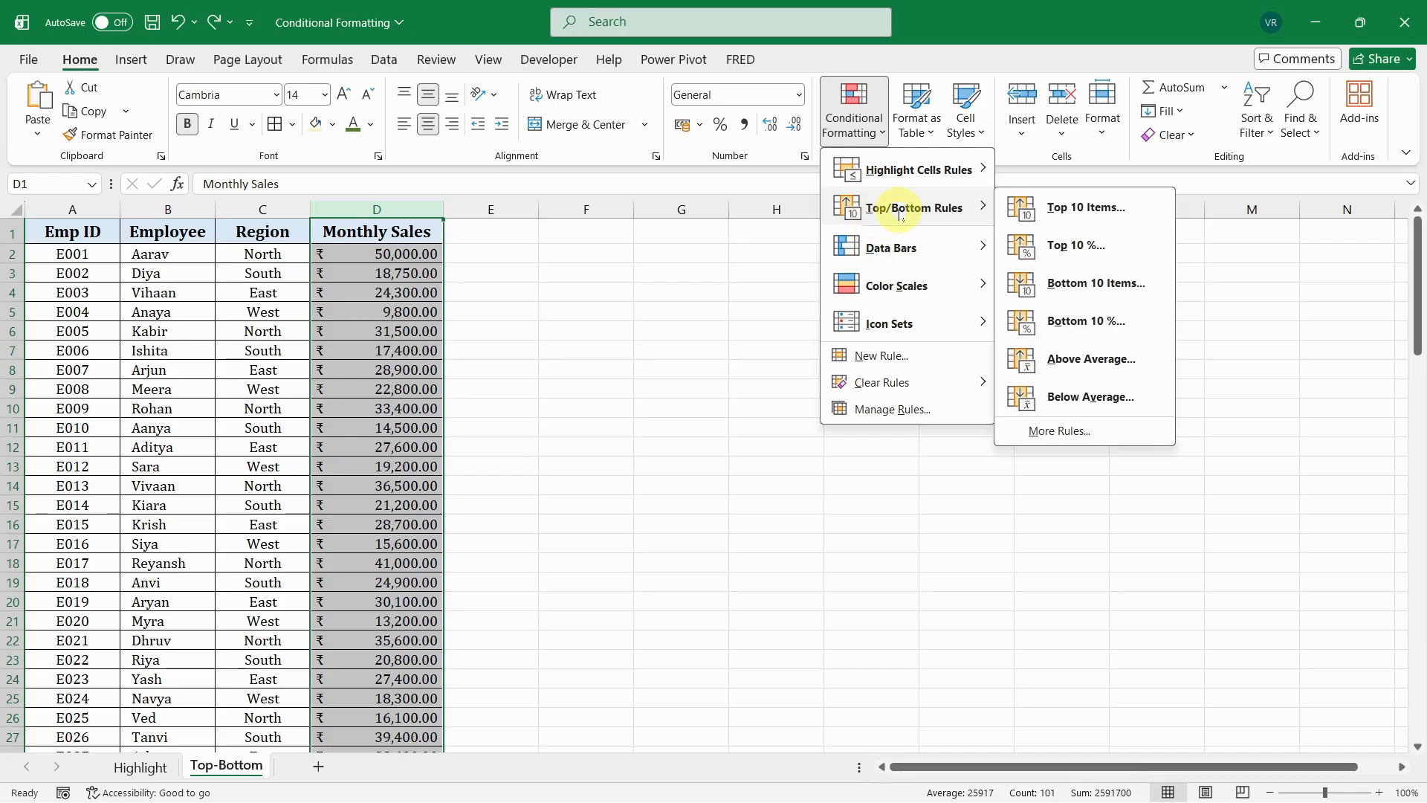
pyautogui.click(1057, 245)
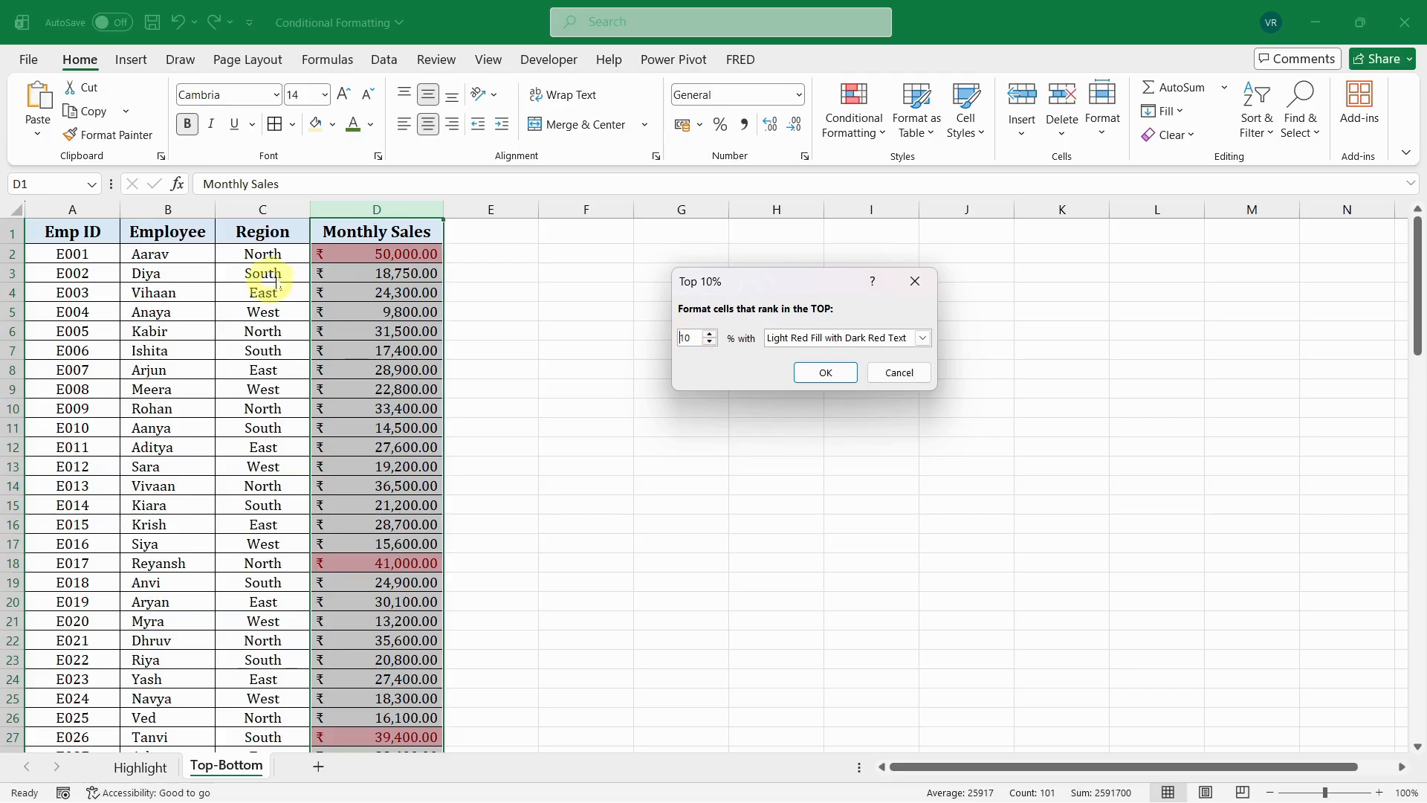
pyautogui.click(641, 340)
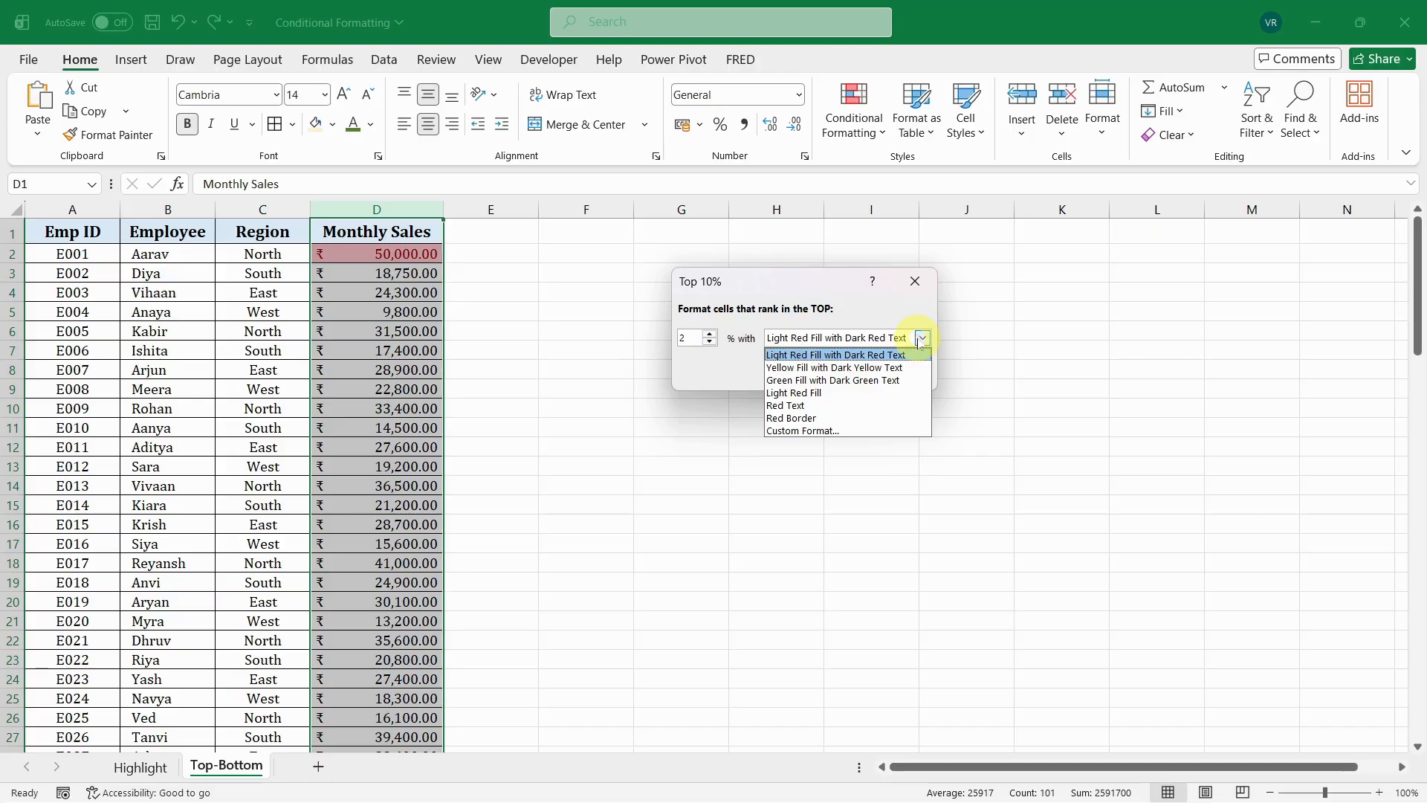
pyautogui.click(794, 383)
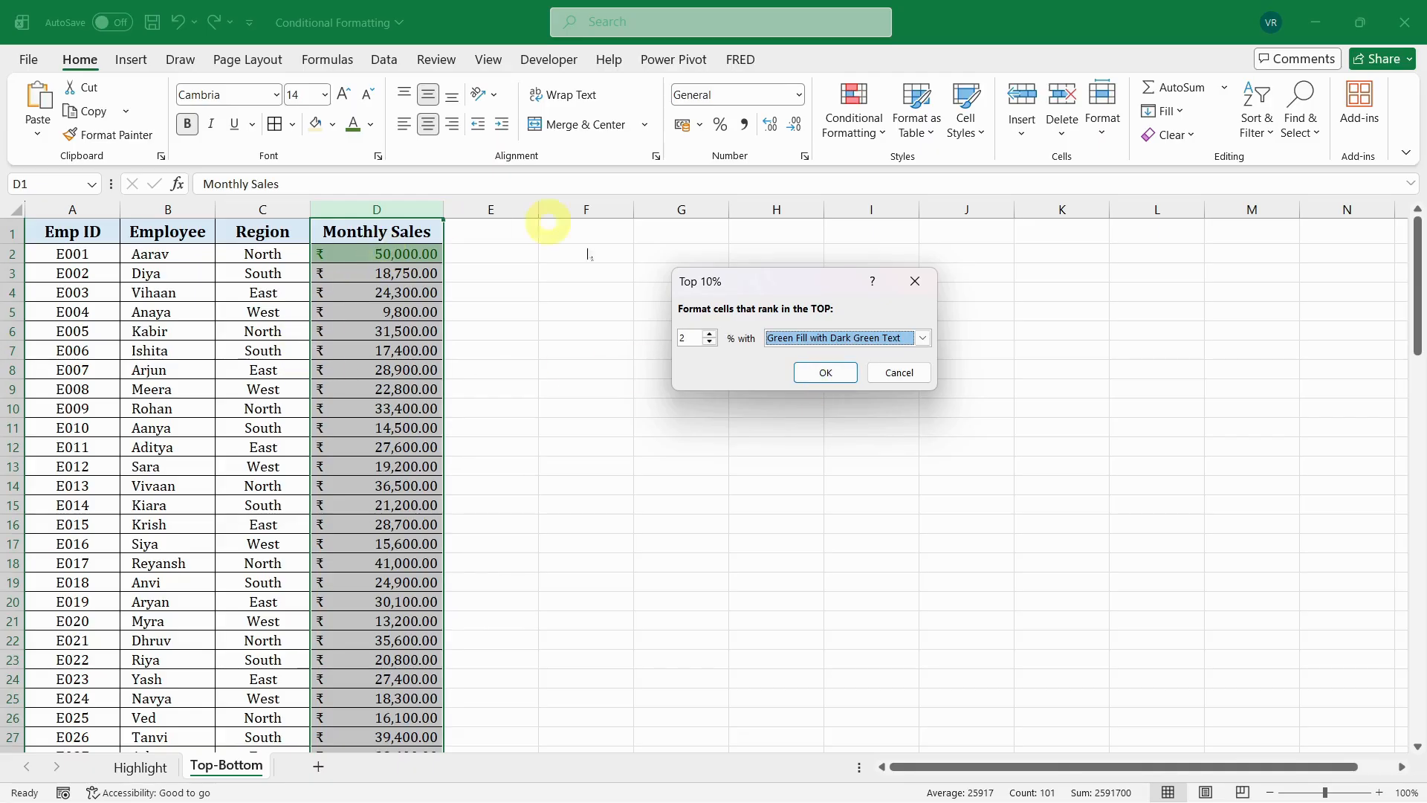
pyautogui.click(822, 380)
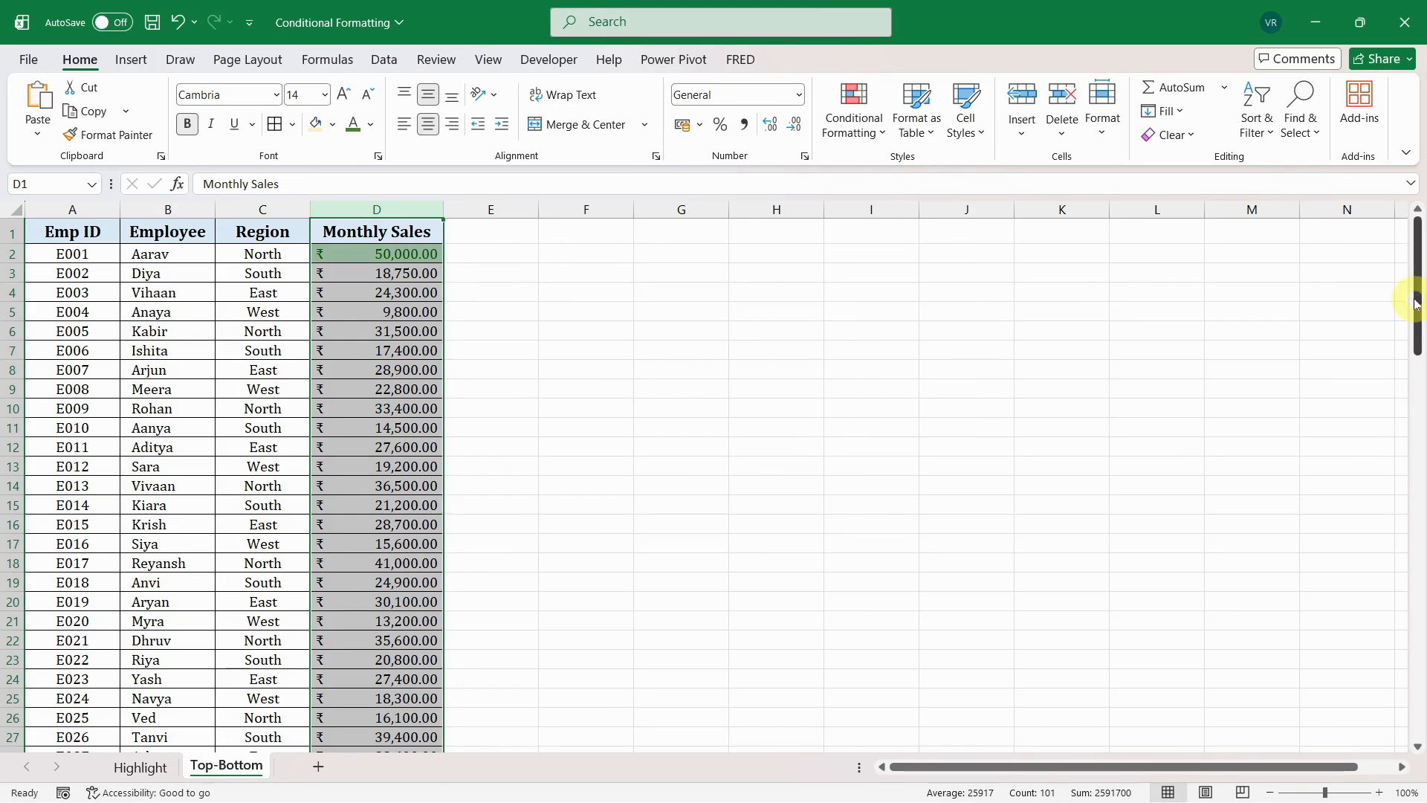
pyautogui.moveTo(1418, 318); pyautogui.dragTo(1420, 307)
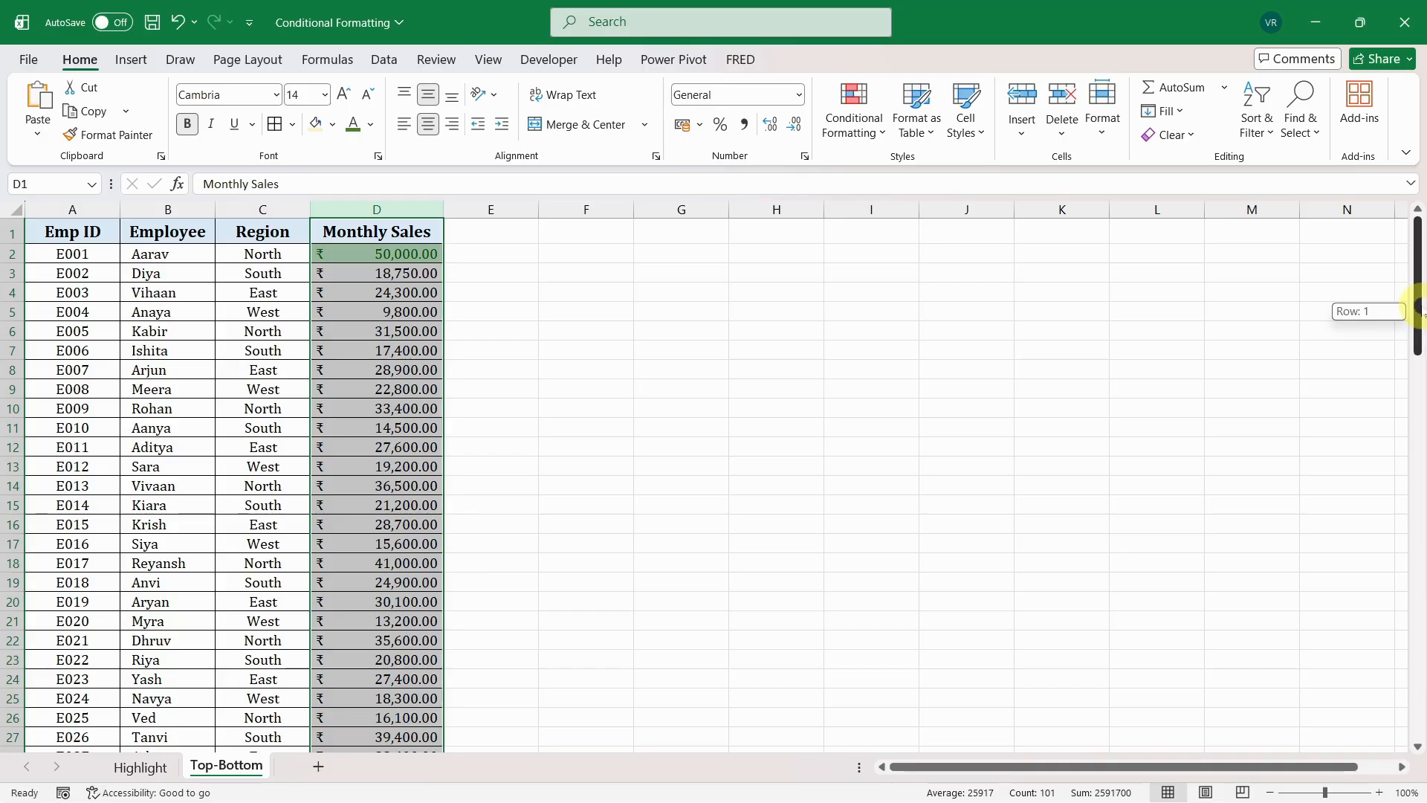
pyautogui.moveTo(1419, 311); pyautogui.dragTo(1419, 258)
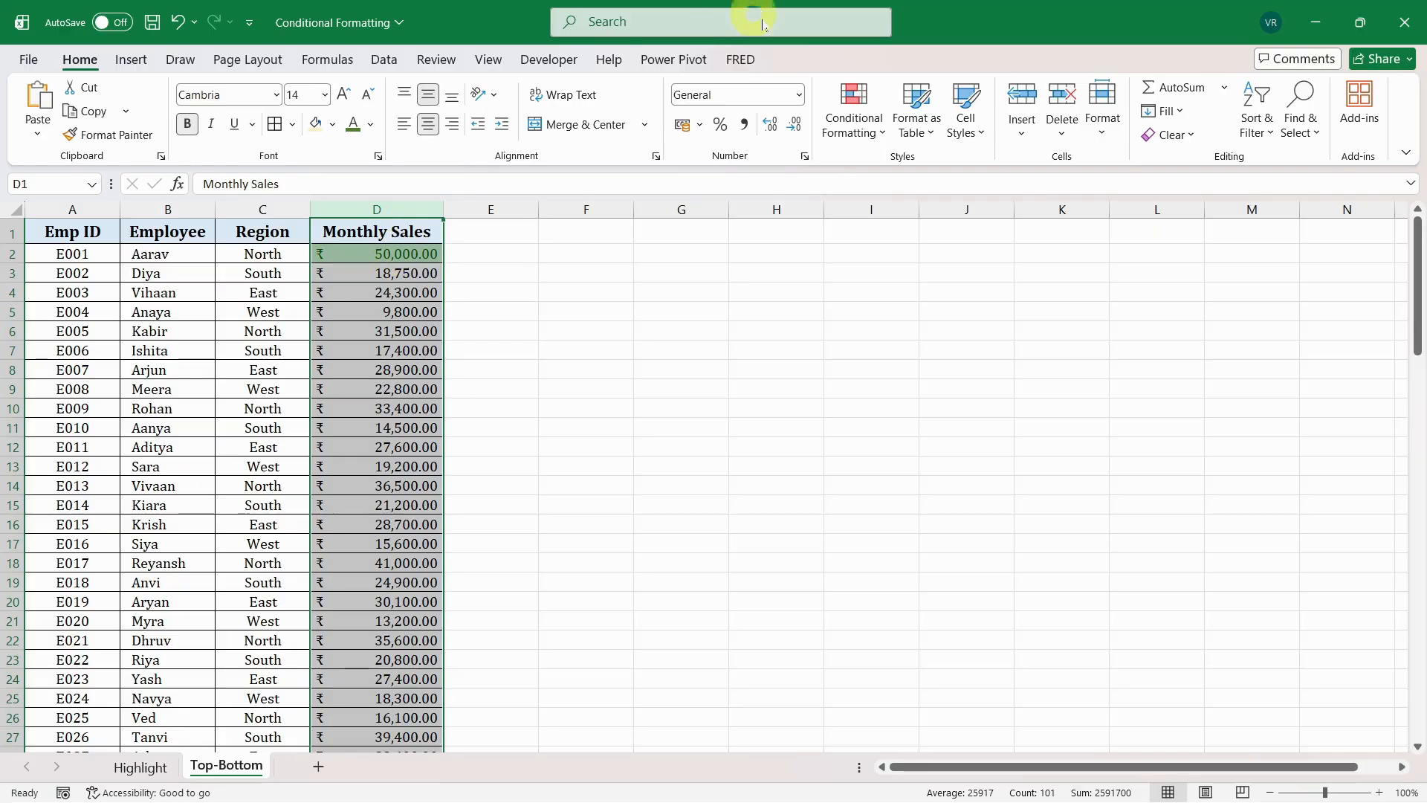
# - Highlight the bottom 2% of the Monthly Sales column with Light Red Fill with Dark Red Text
pyautogui.click(852, 119)
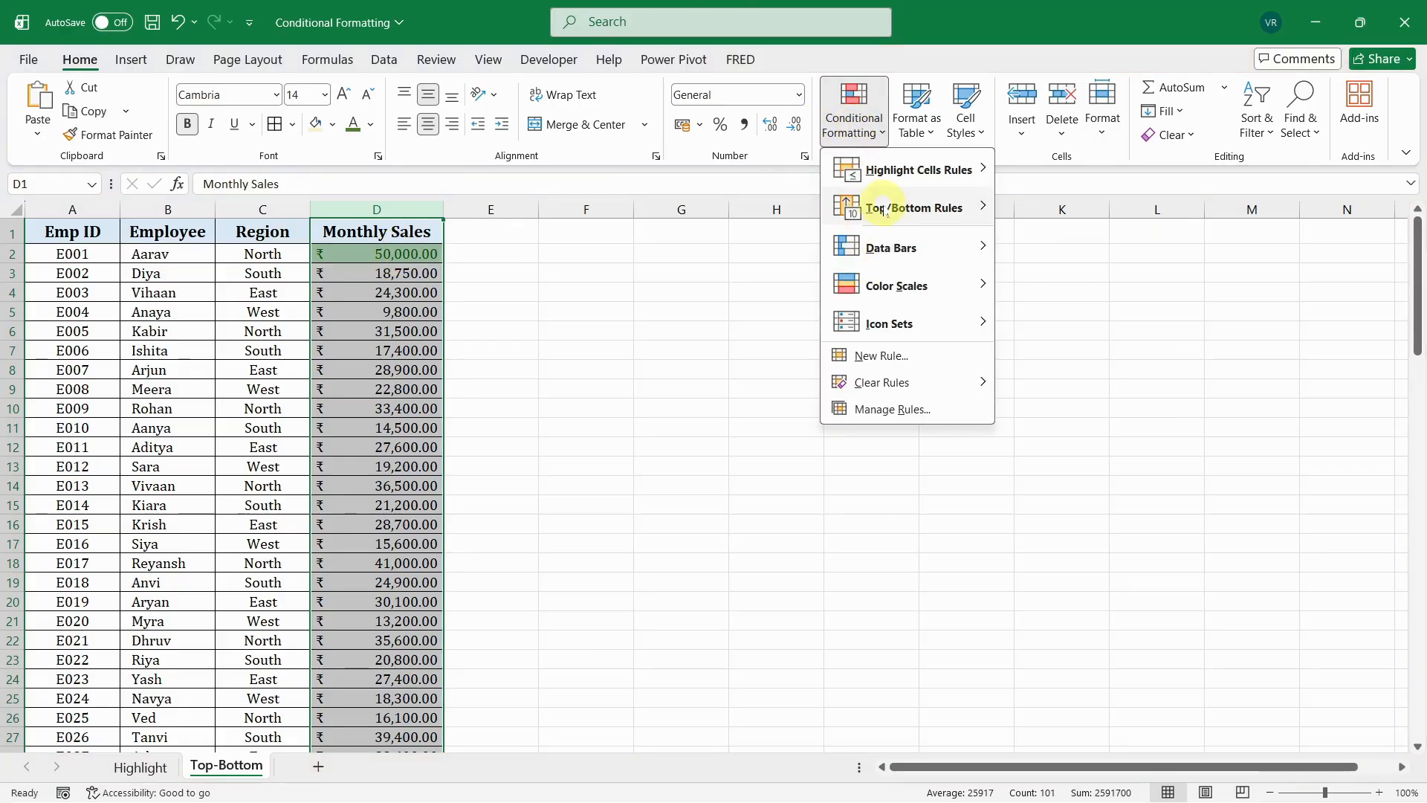
pyautogui.moveTo(918, 209)
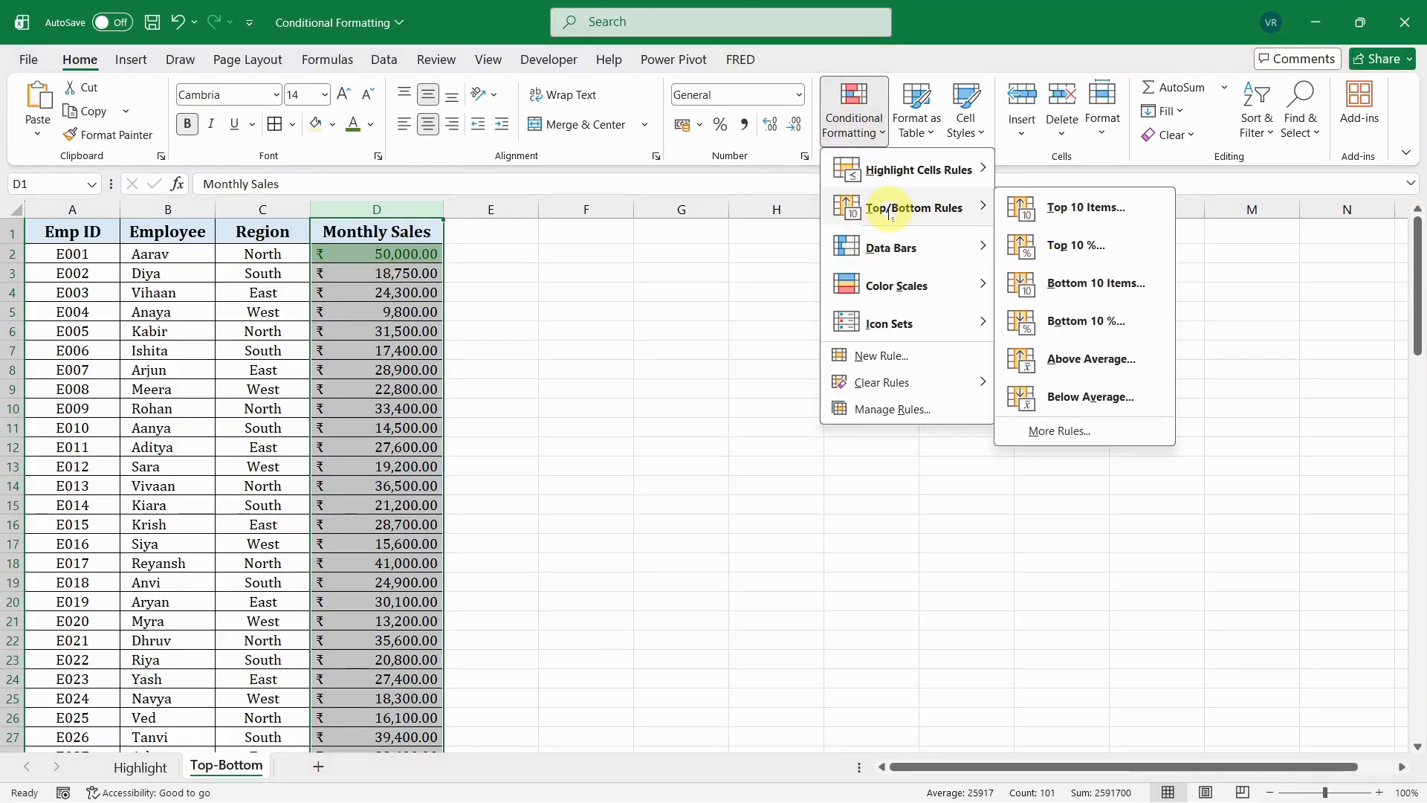
pyautogui.click(1070, 321)
pyautogui.click(692, 349)
pyautogui.click(682, 338)
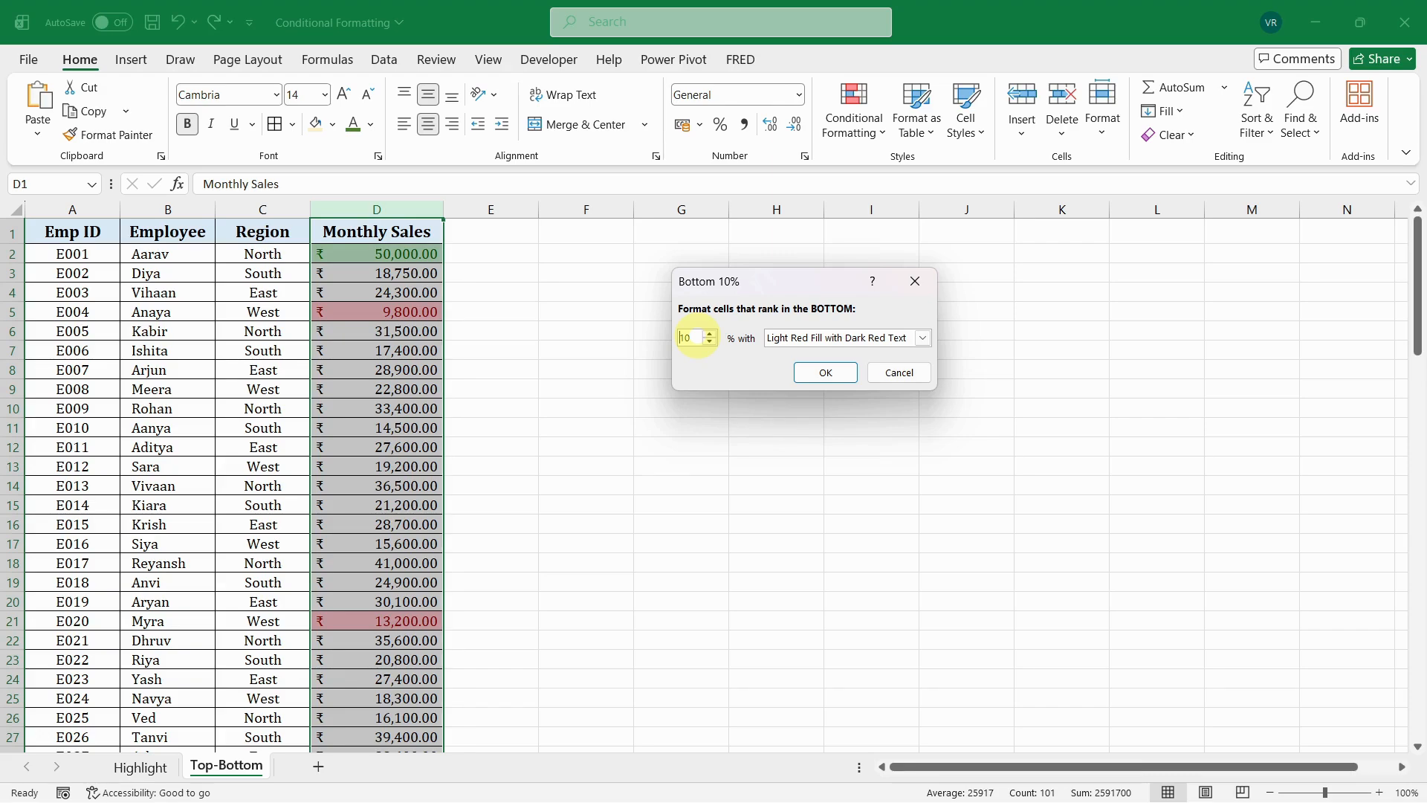
pyautogui.click(696, 337)
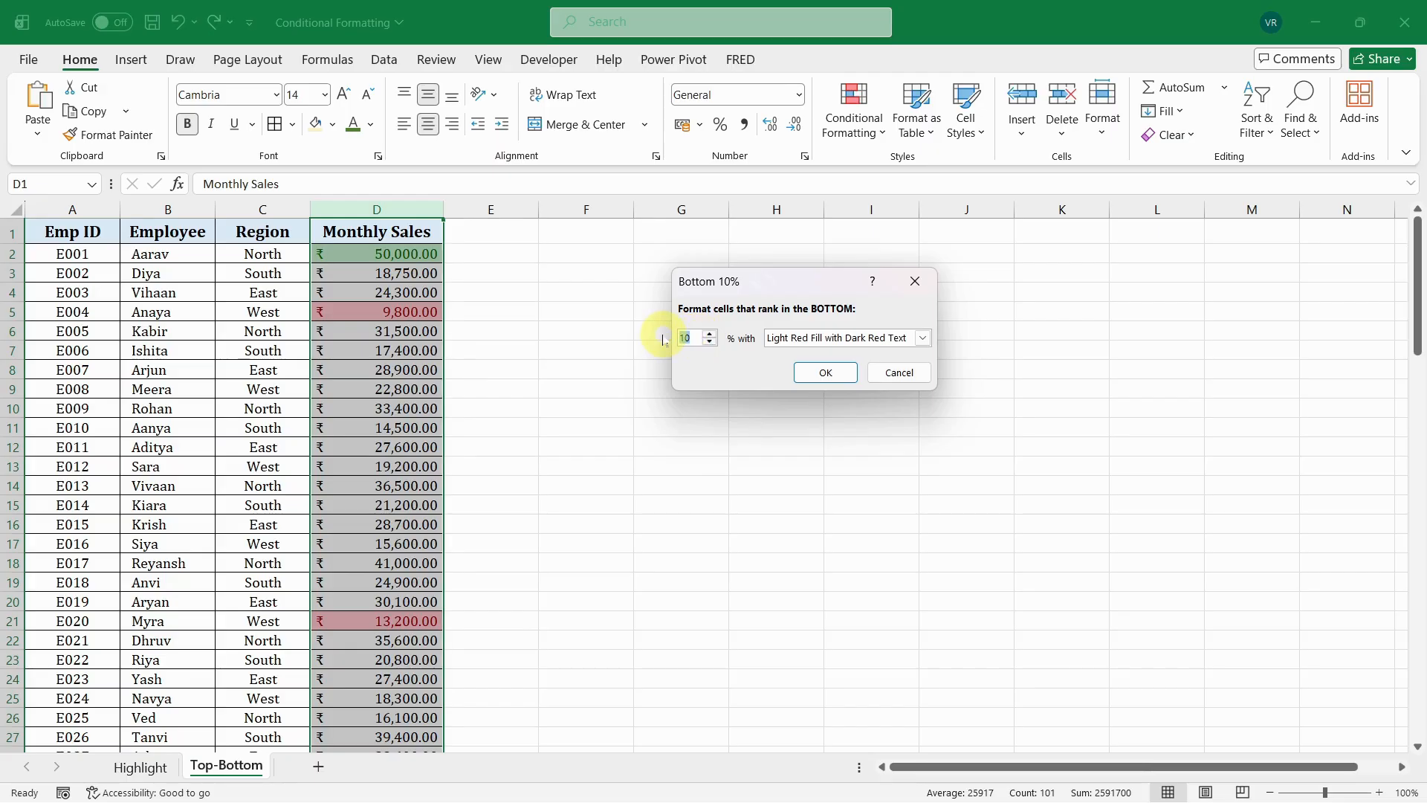
pyautogui.write('2')
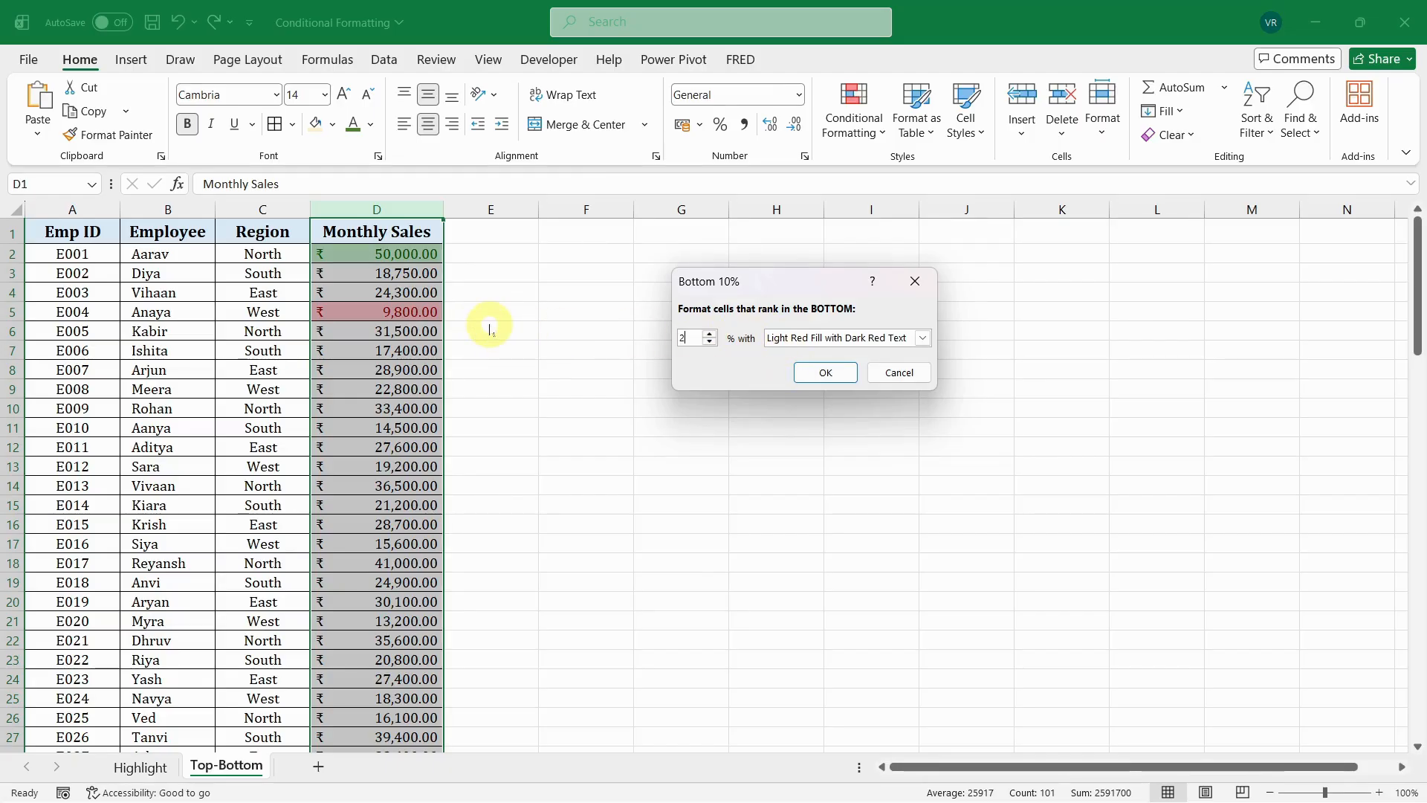
pyautogui.click(825, 372)
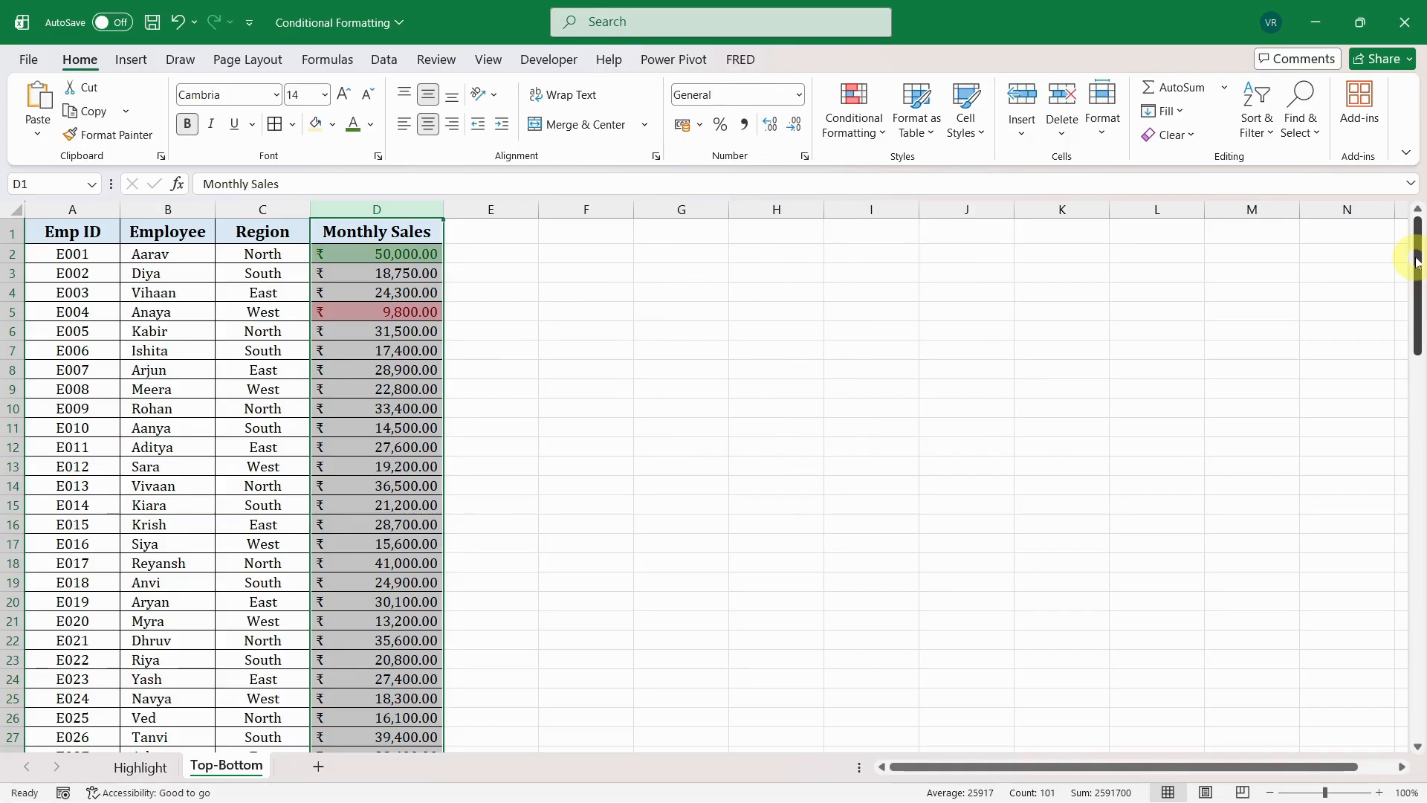
pyautogui.moveTo(1417, 260); pyautogui.dragTo(1420, 356)
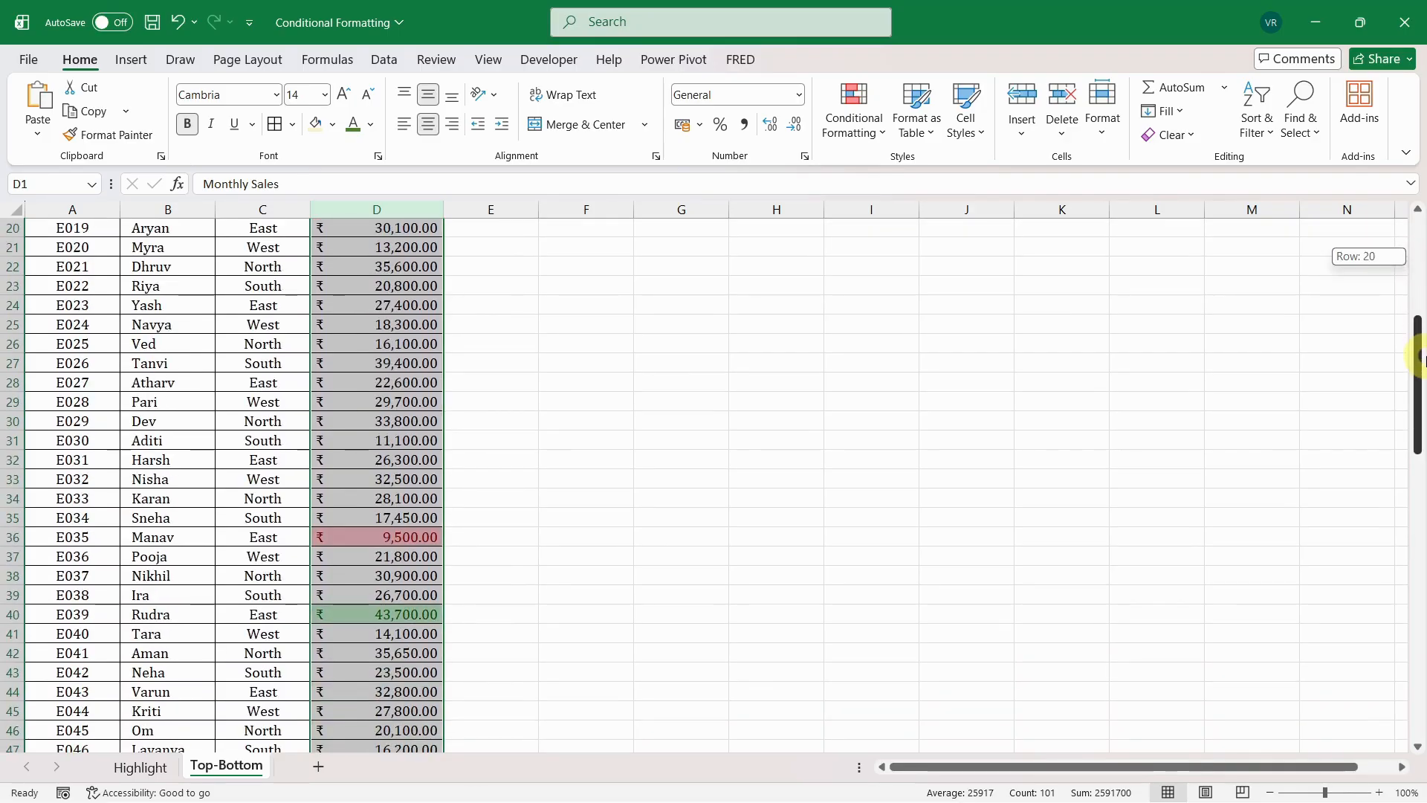
pyautogui.moveTo(1420, 357); pyautogui.dragTo(1419, 219)
# - Clear all conditional formatting rules from the selected Monthly Sales column
pyautogui.click(855, 111)
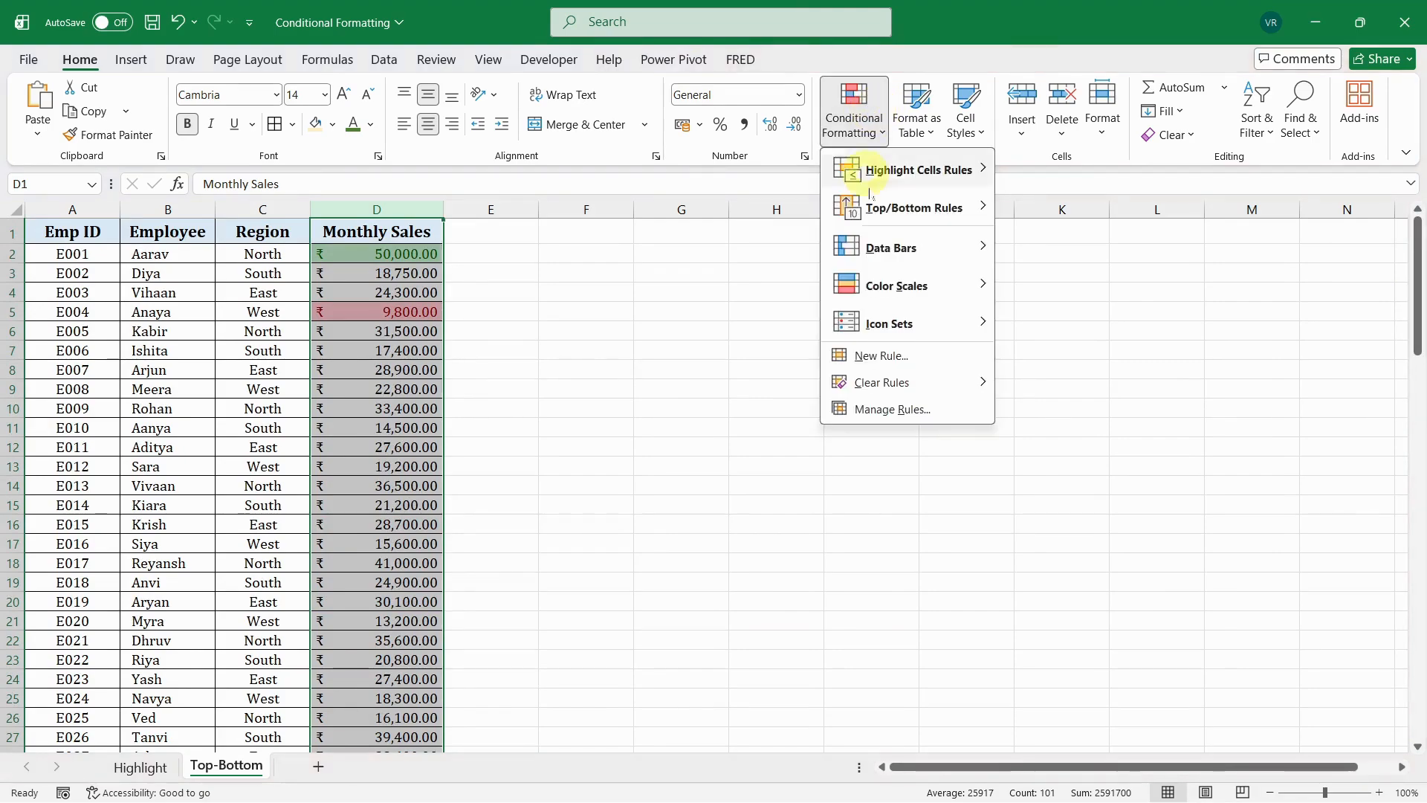
pyautogui.moveTo(931, 223)
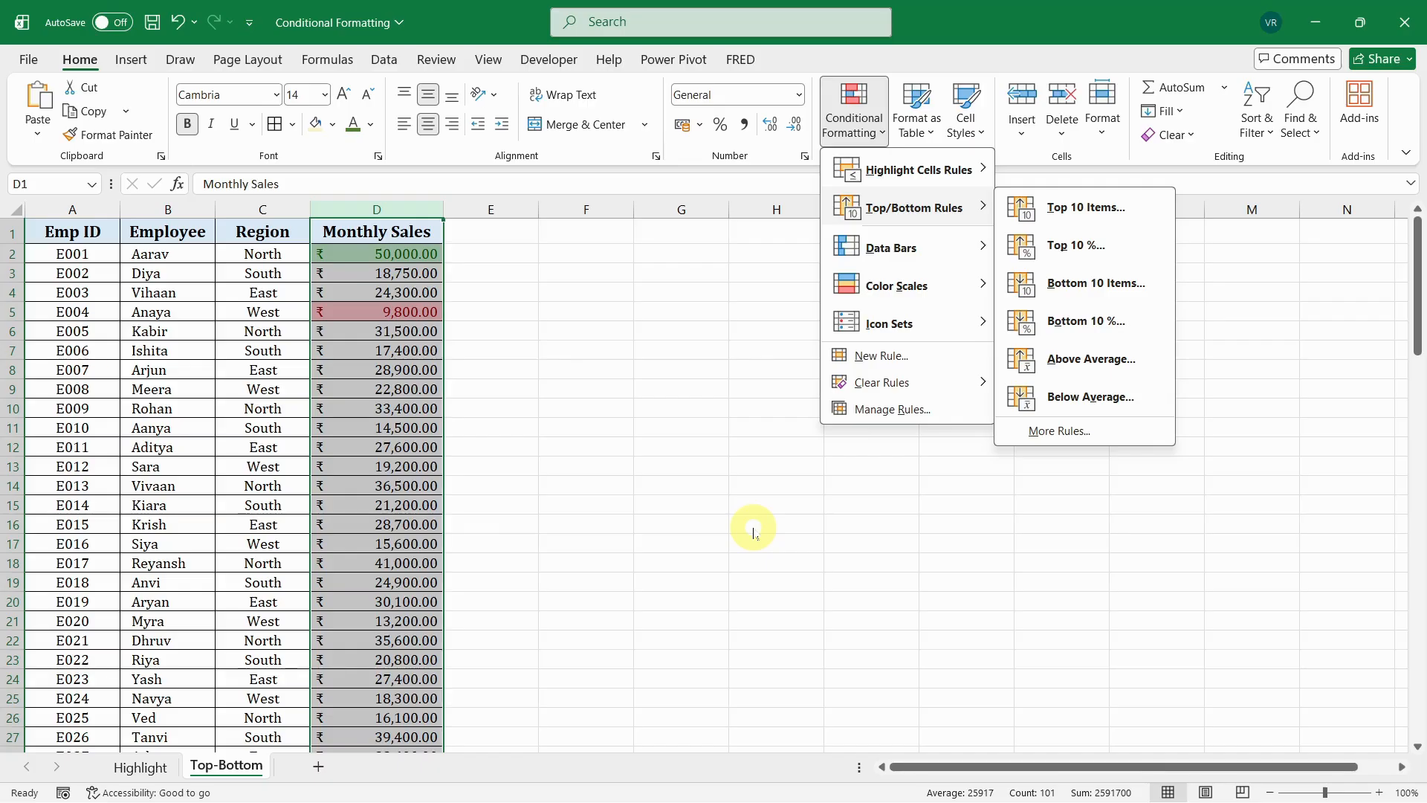
pyautogui.moveTo(875, 386)
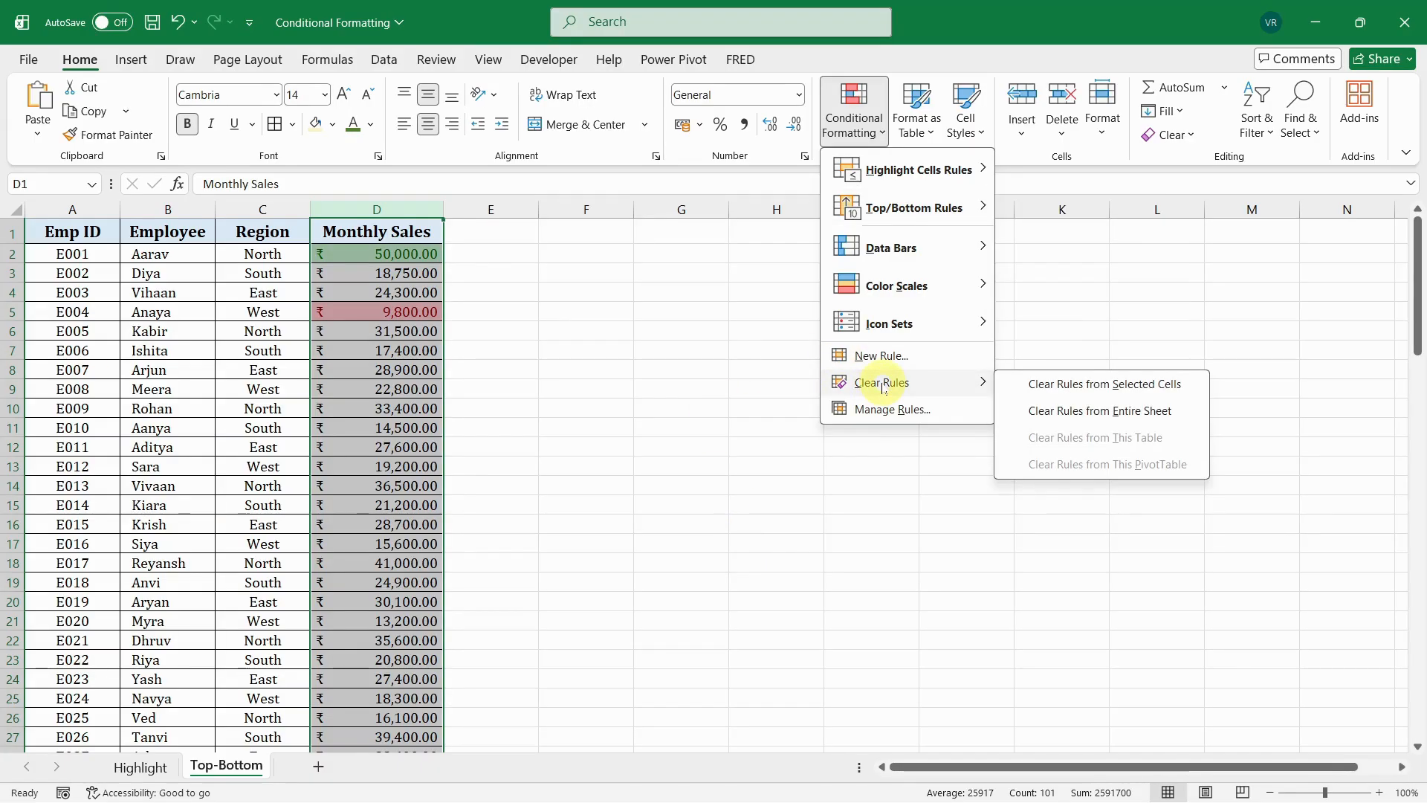
pyautogui.click(1111, 388)
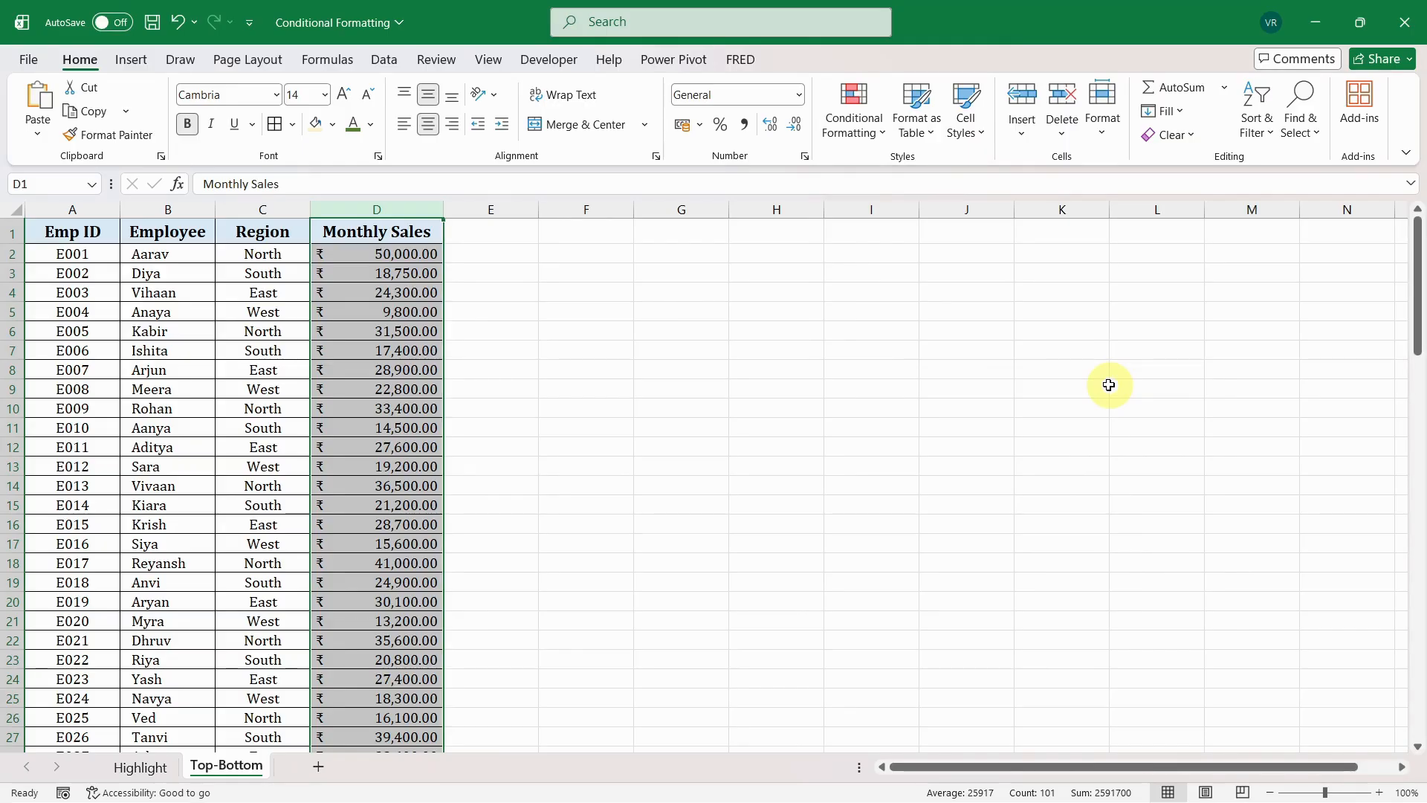
pyautogui.click(862, 121)
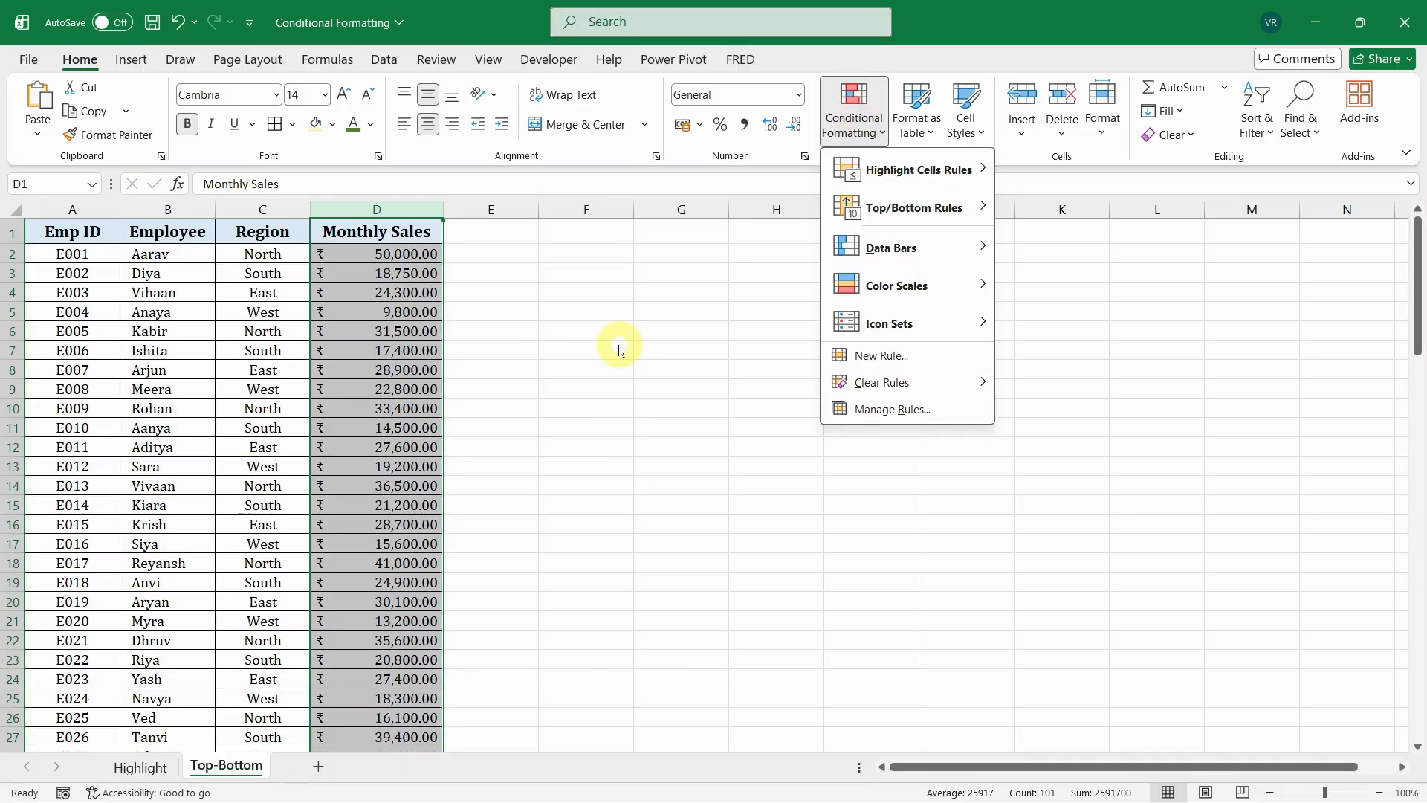
pyautogui.click(584, 253)
# - Calculate the average of all monthly sales in cell F2 with the formula =AVERAGE(D2:D101)
pyautogui.click(587, 253)
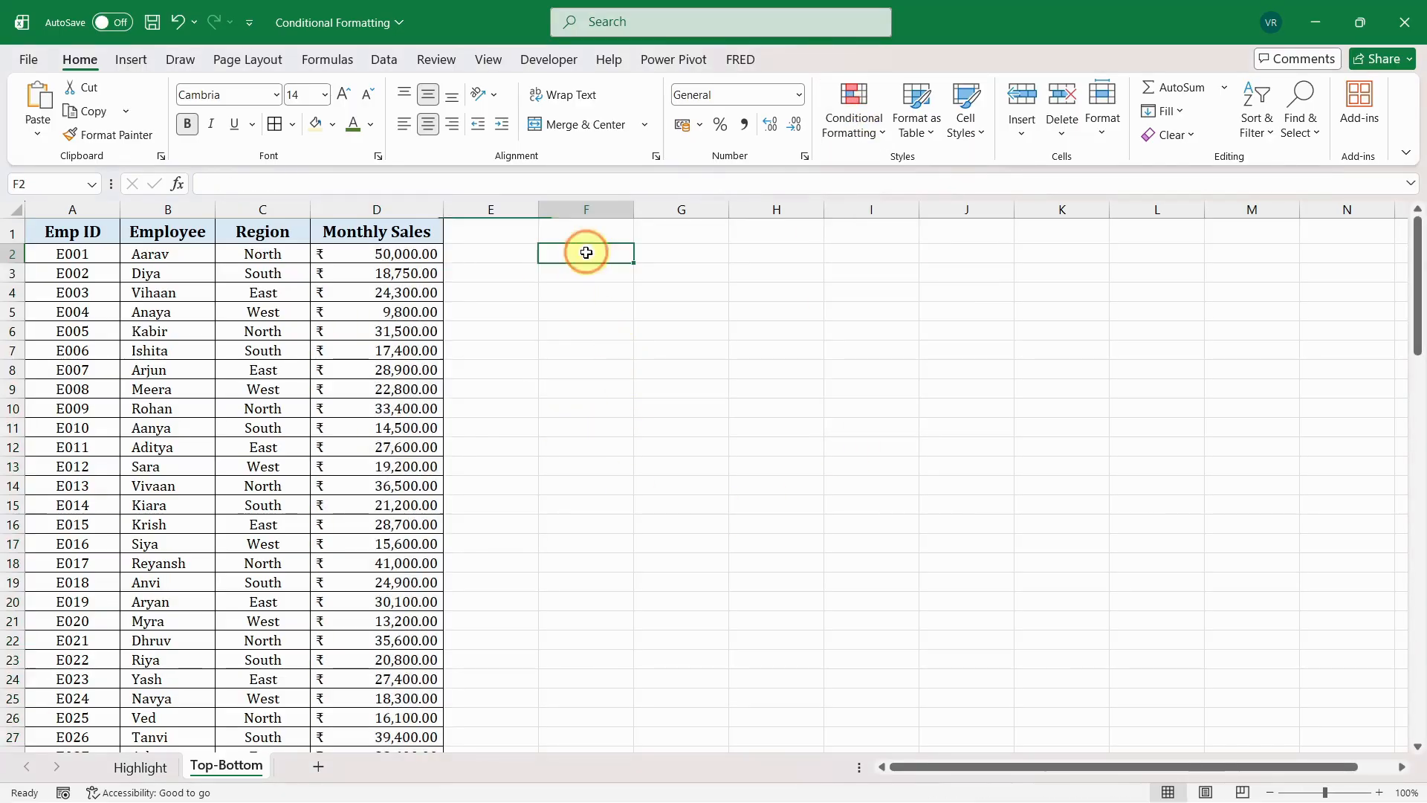
pyautogui.write('=')
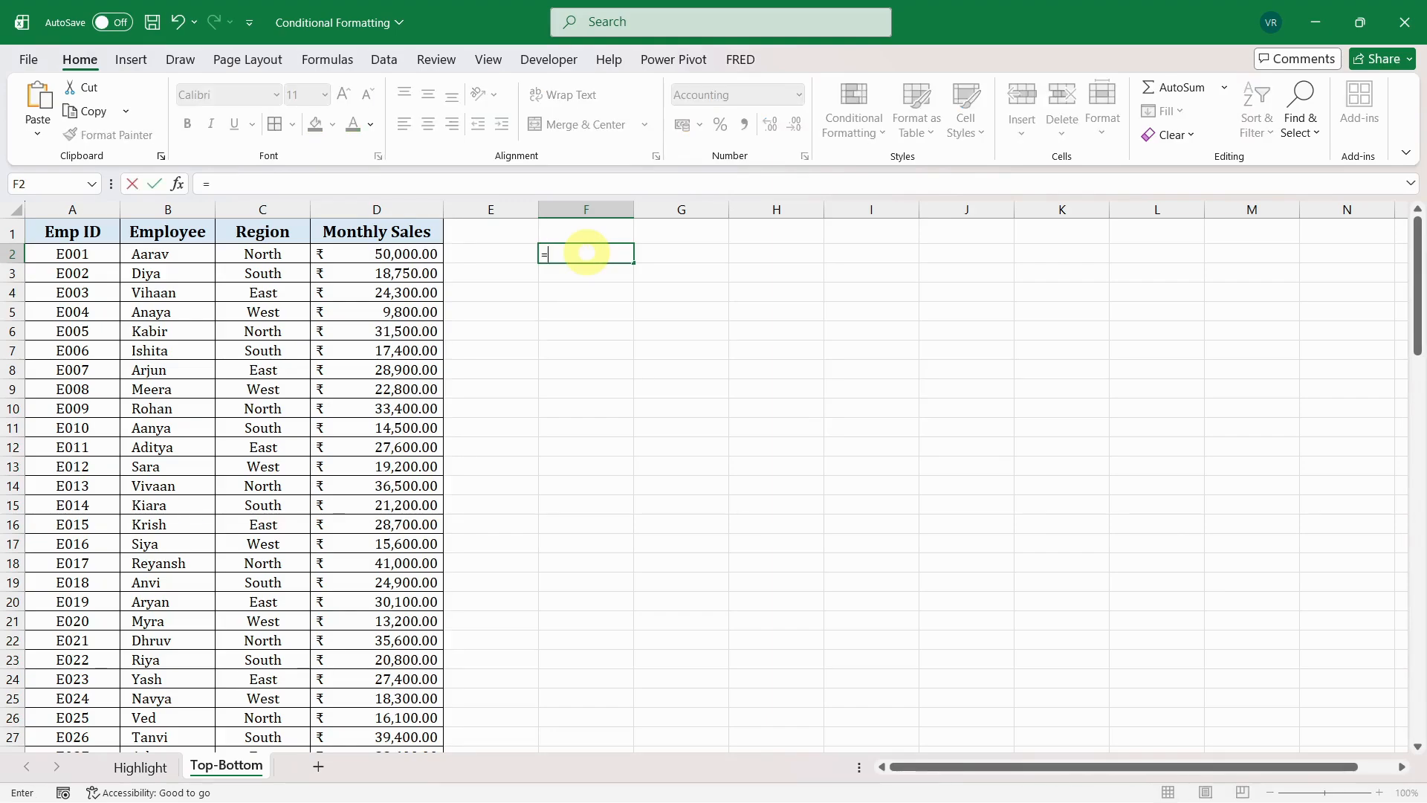
pyautogui.write('aver')
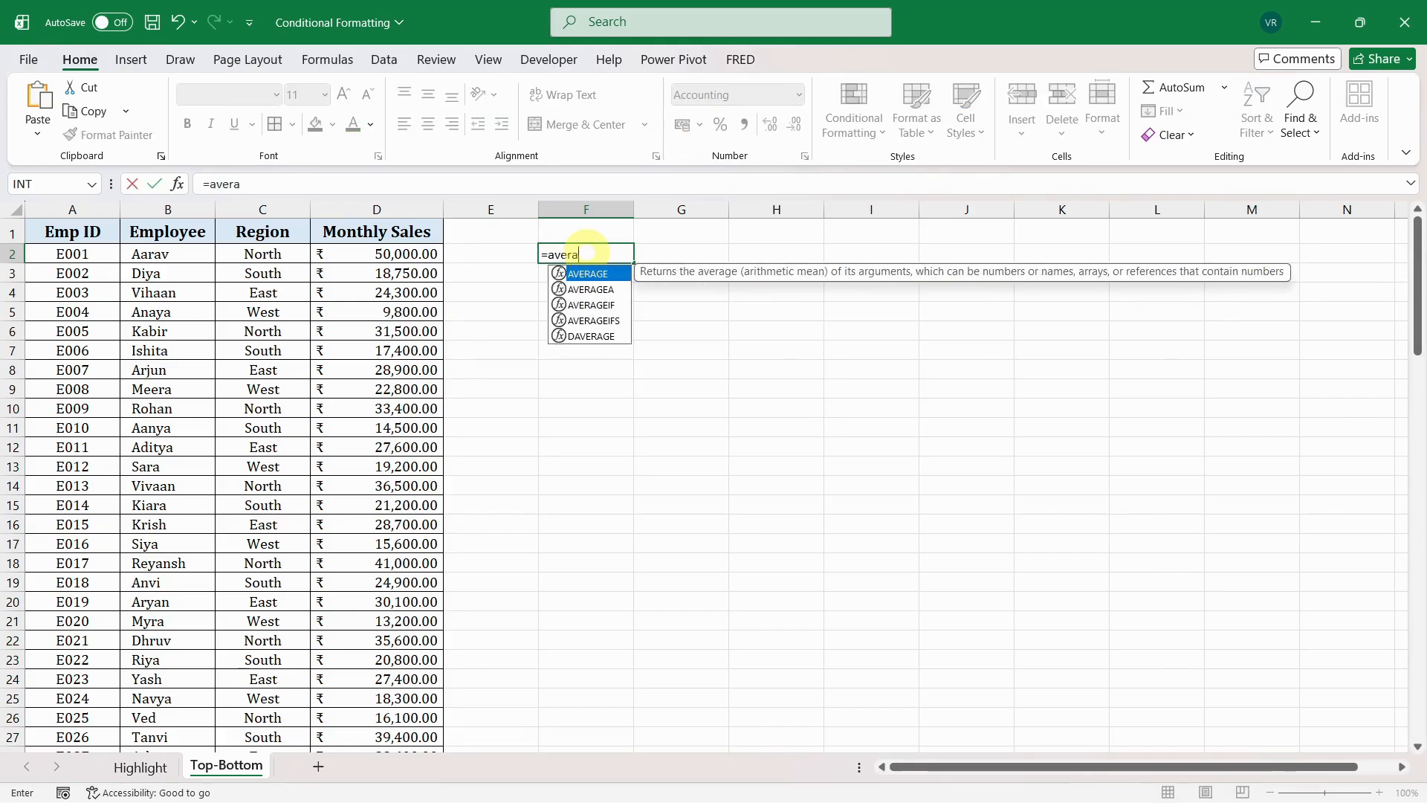
pyautogui.write('a')
pyautogui.press('Tab')
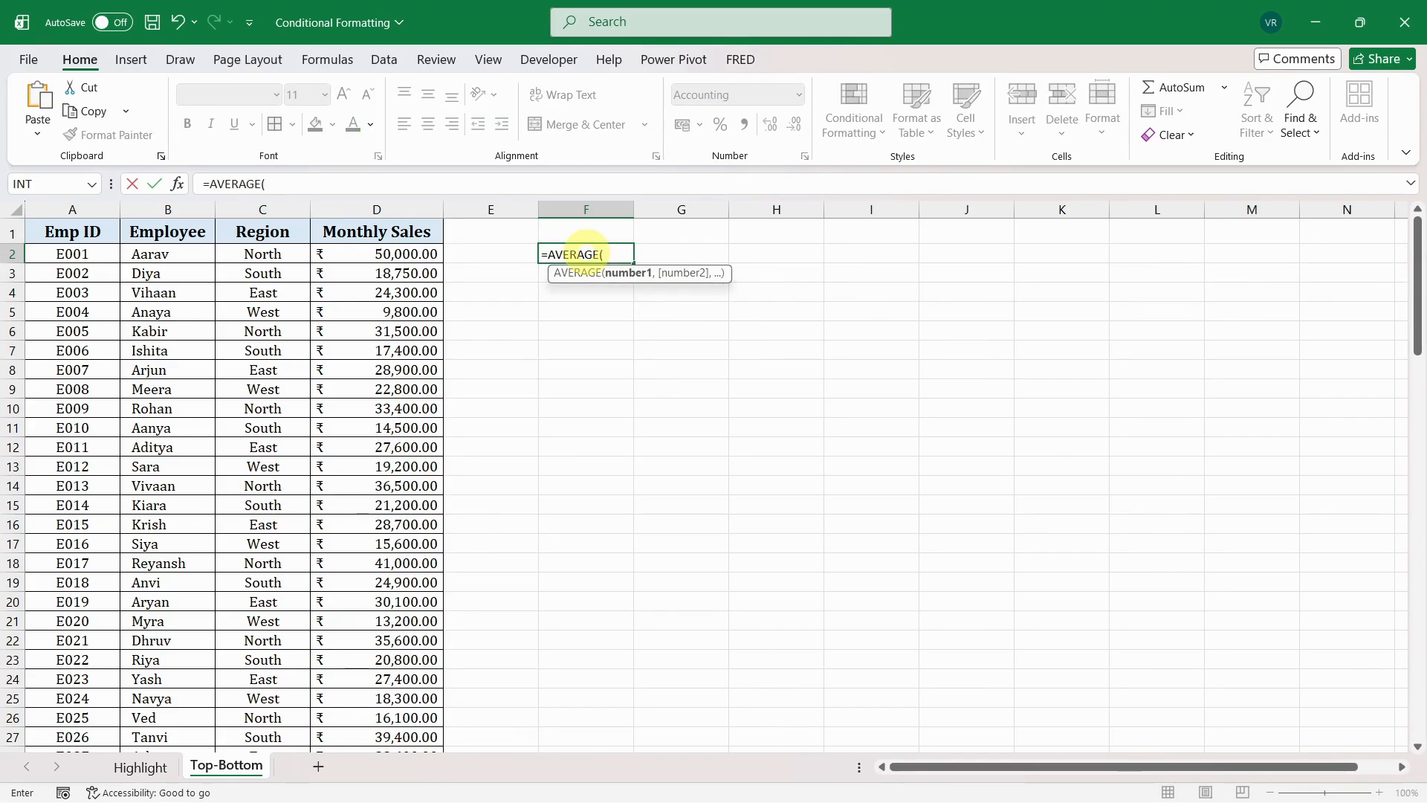
pyautogui.moveTo(411, 254); pyautogui.dragTo(411, 533)
pyautogui.hotkey('ctrl', 'shift', 'Down')
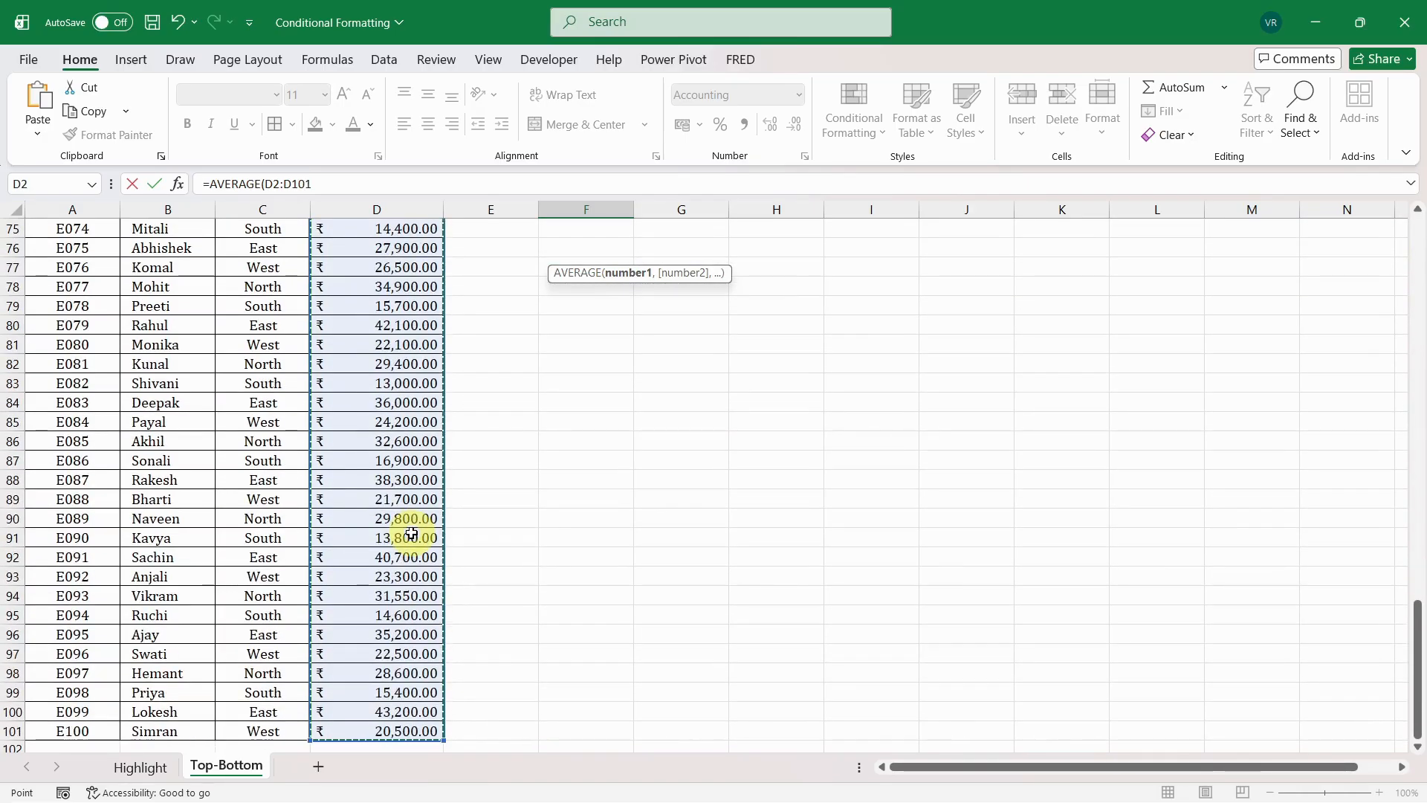
pyautogui.write(')')
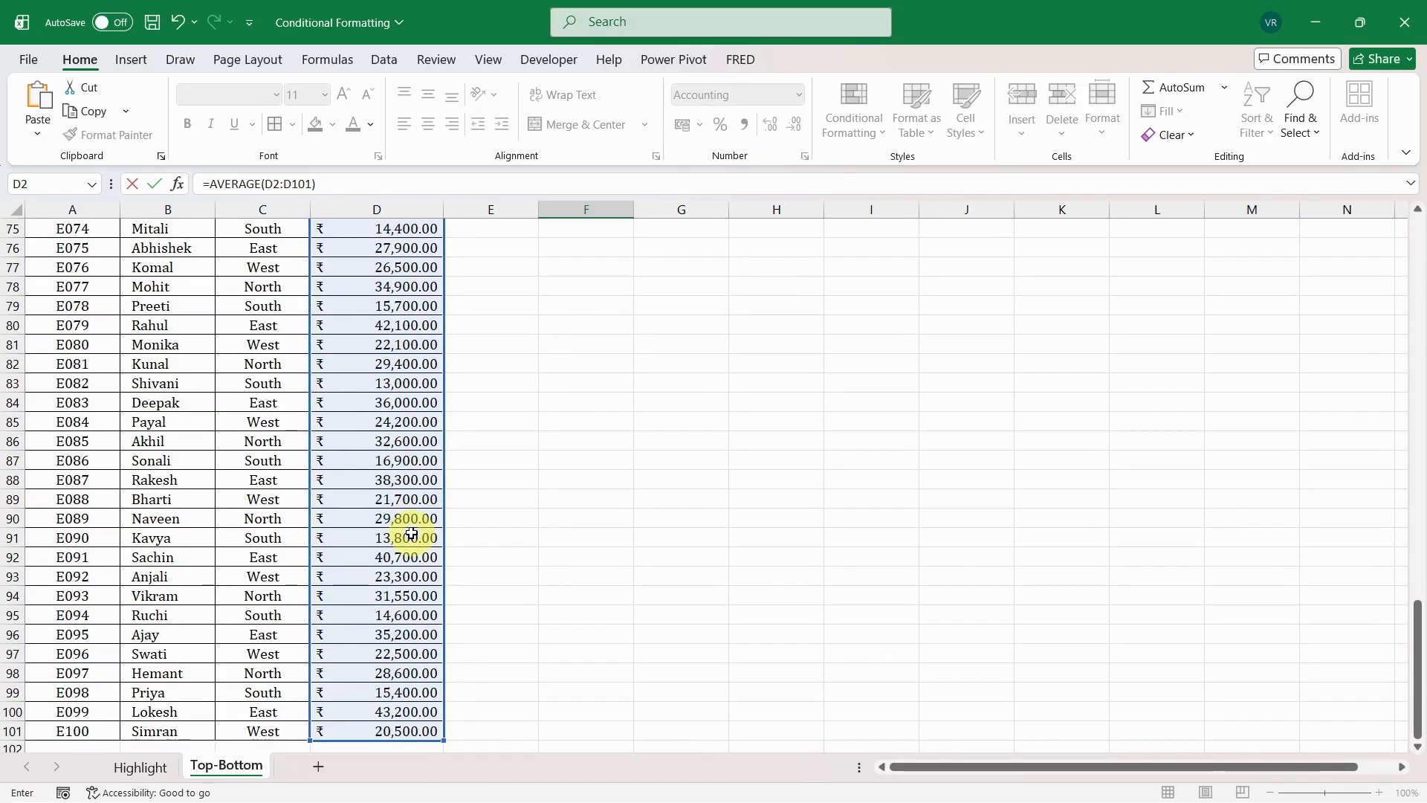
pyautogui.press('Return')
pyautogui.press('Up')
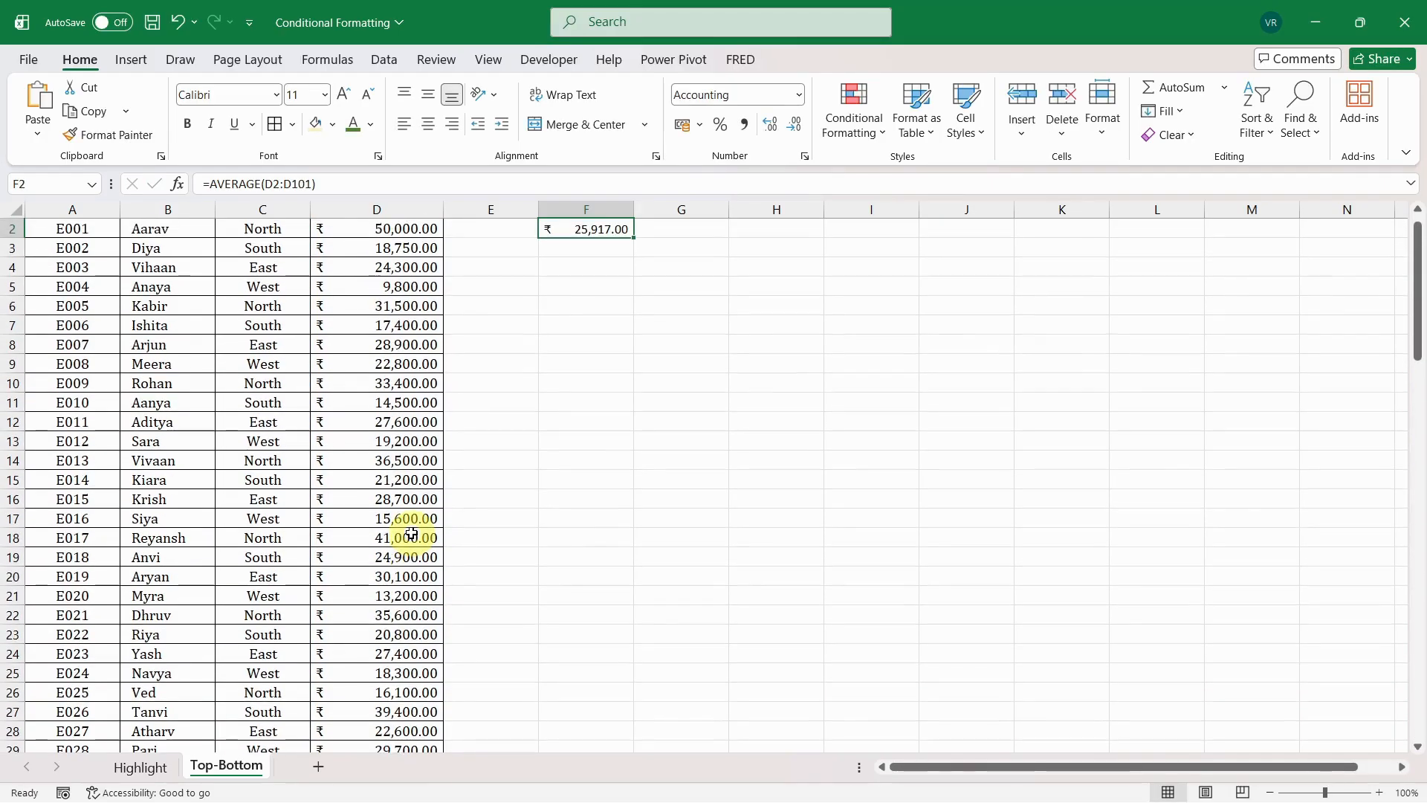
pyautogui.press('Up')
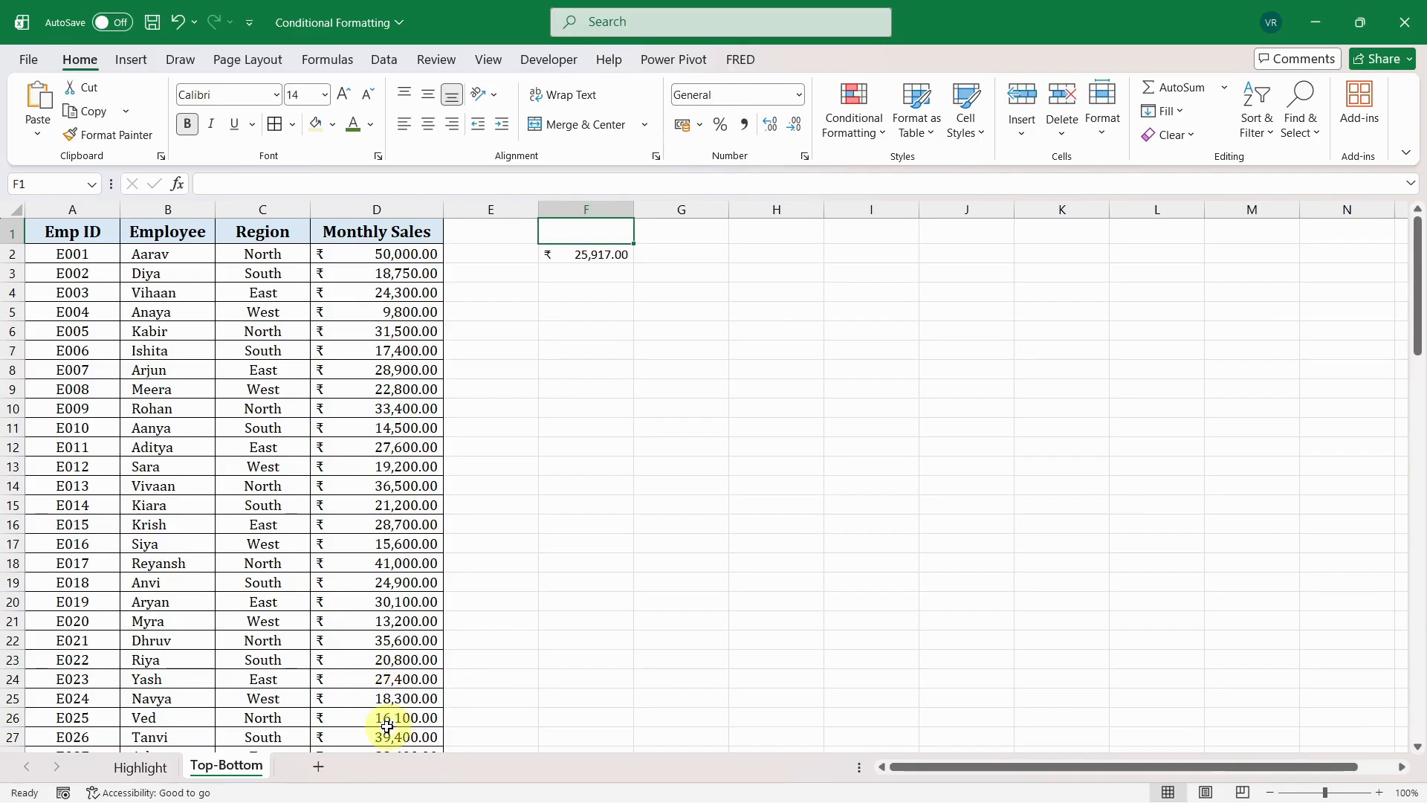
pyautogui.click(592, 255)
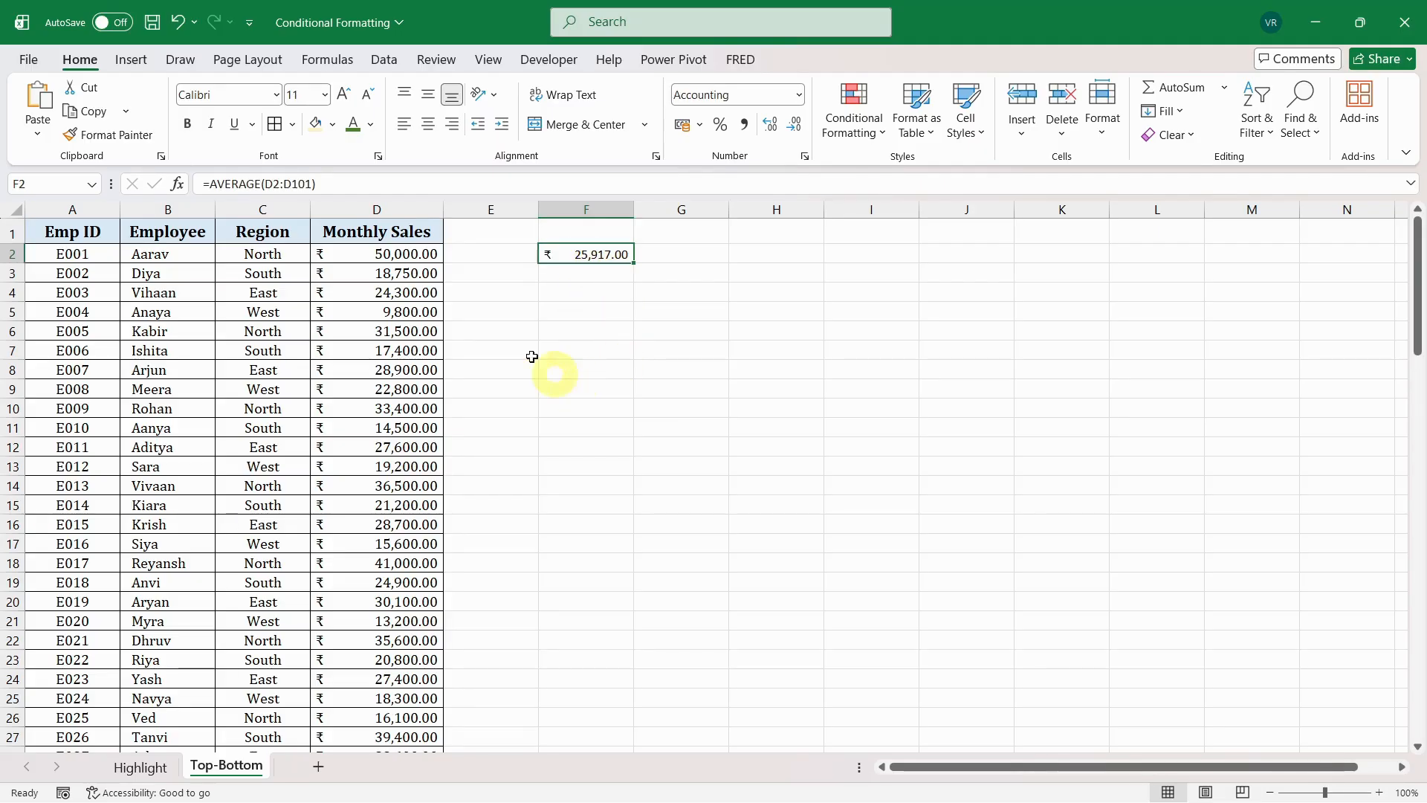
# - Highlight the above-average values in the entire Monthly Sales column with Green Fill with Dark Green Text
pyautogui.click(408, 209)
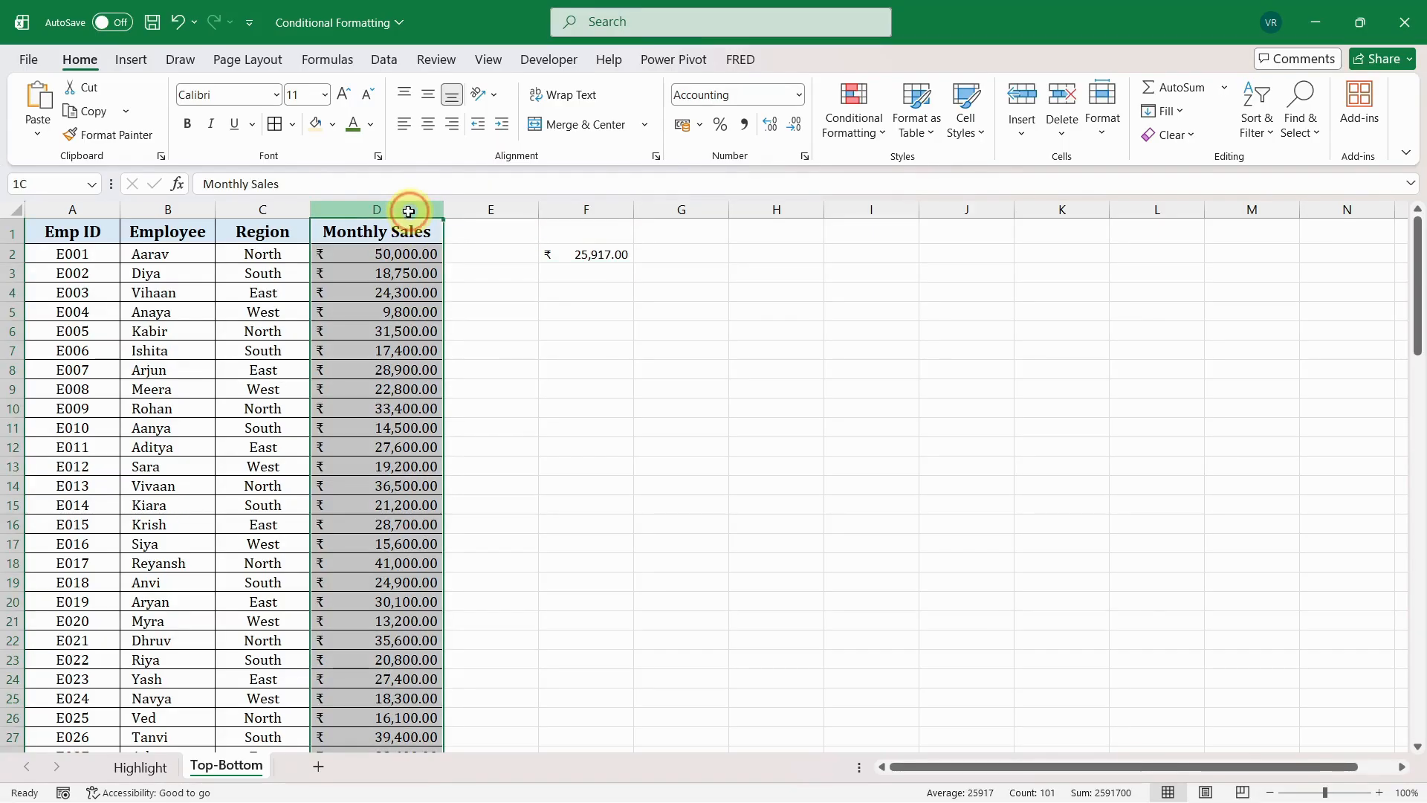
pyautogui.click(851, 133)
pyautogui.moveTo(912, 207)
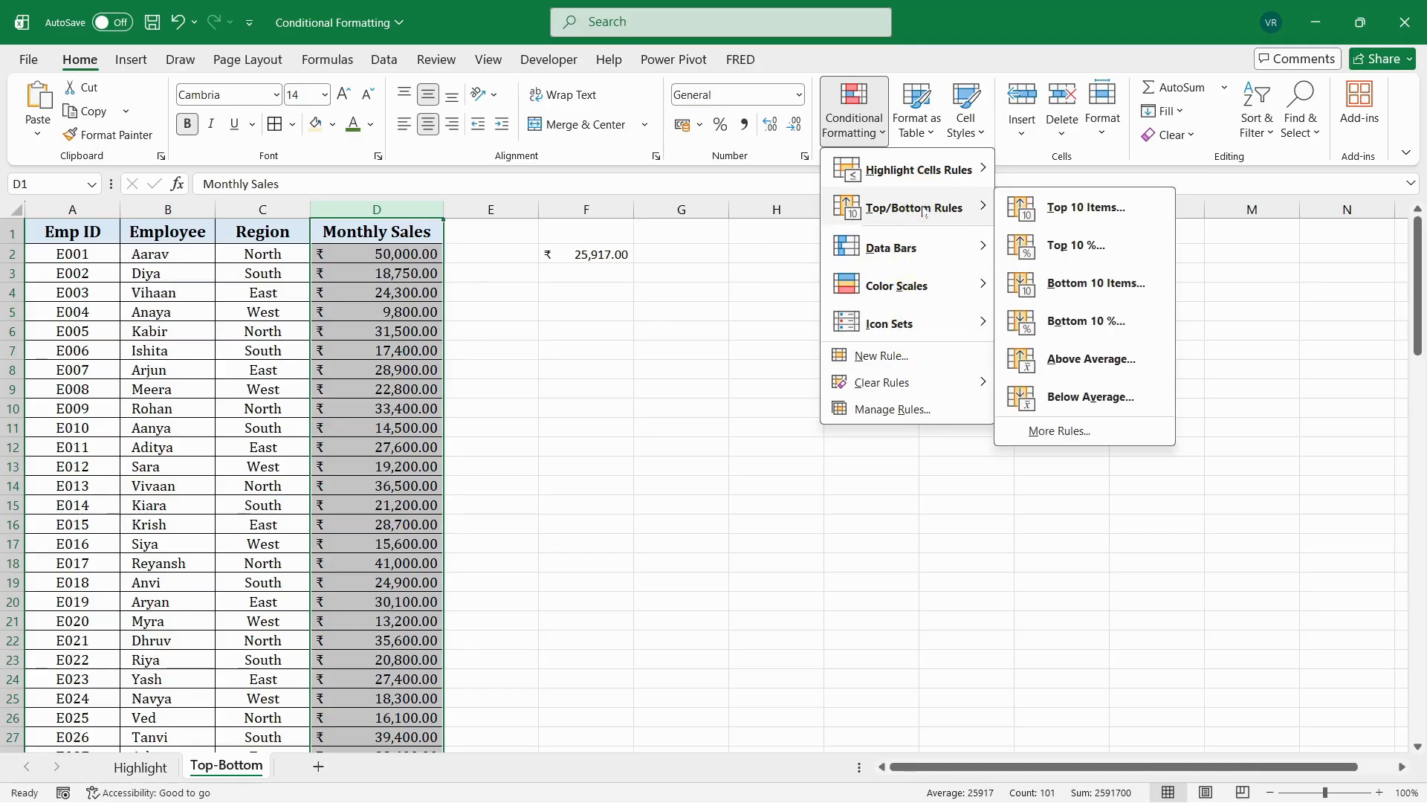
pyautogui.click(1100, 362)
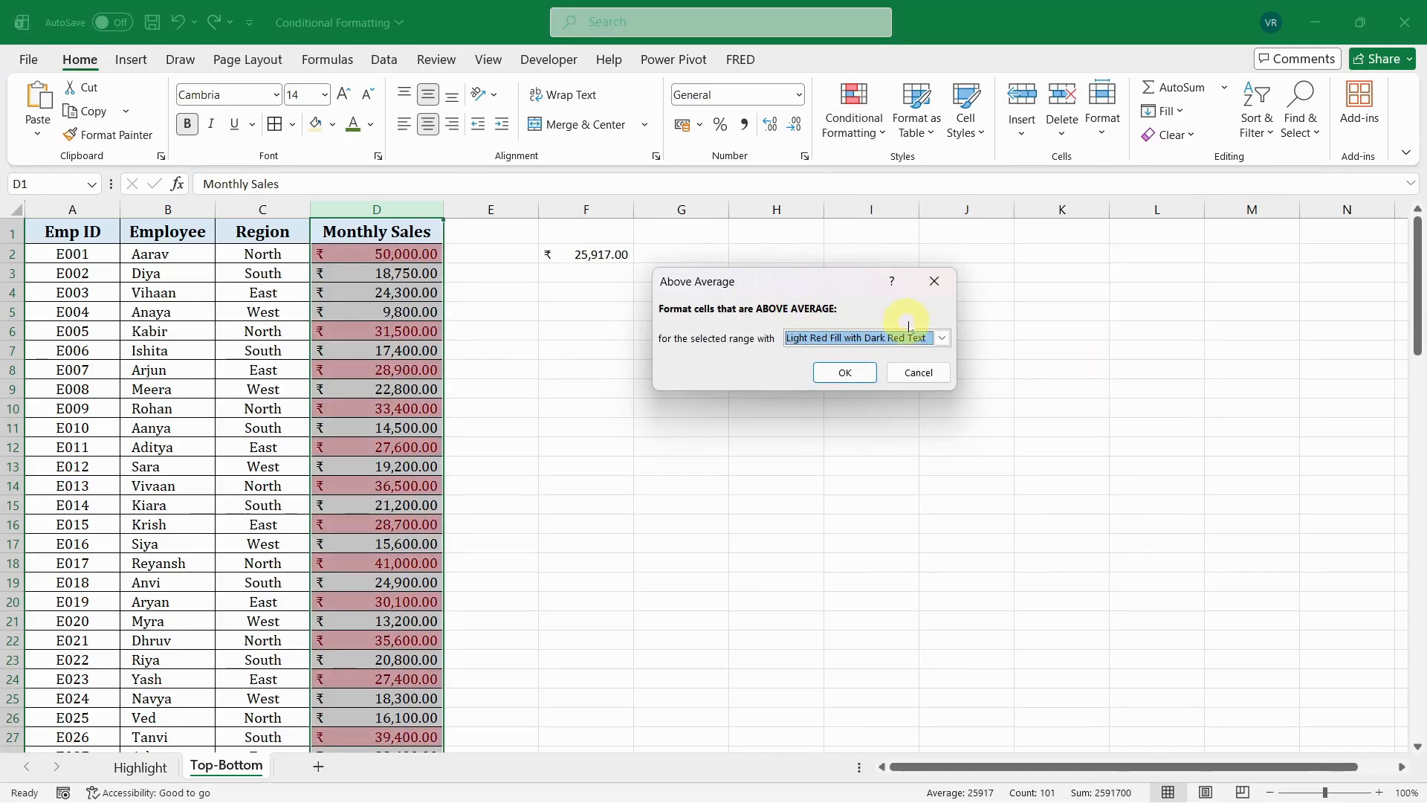
pyautogui.click(942, 338)
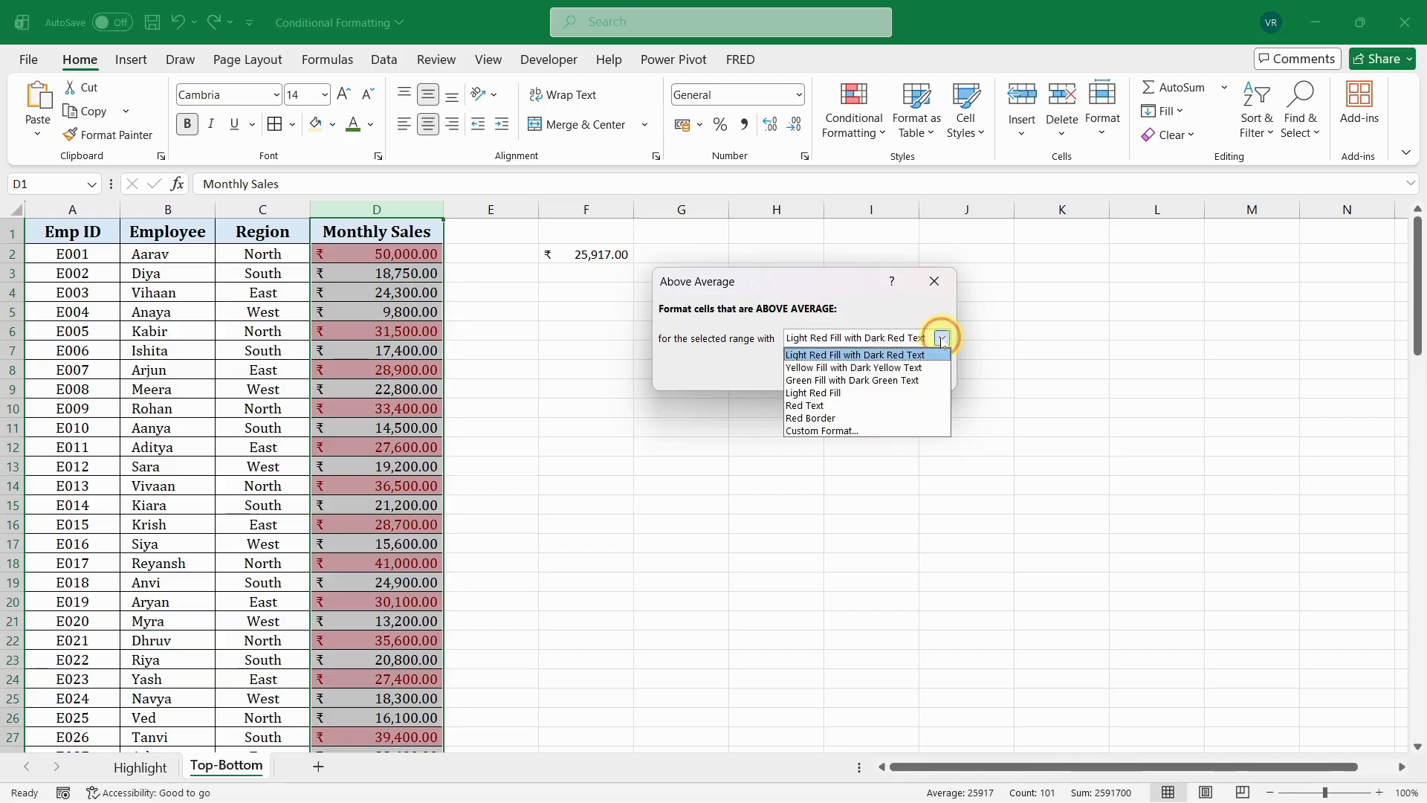
pyautogui.click(820, 380)
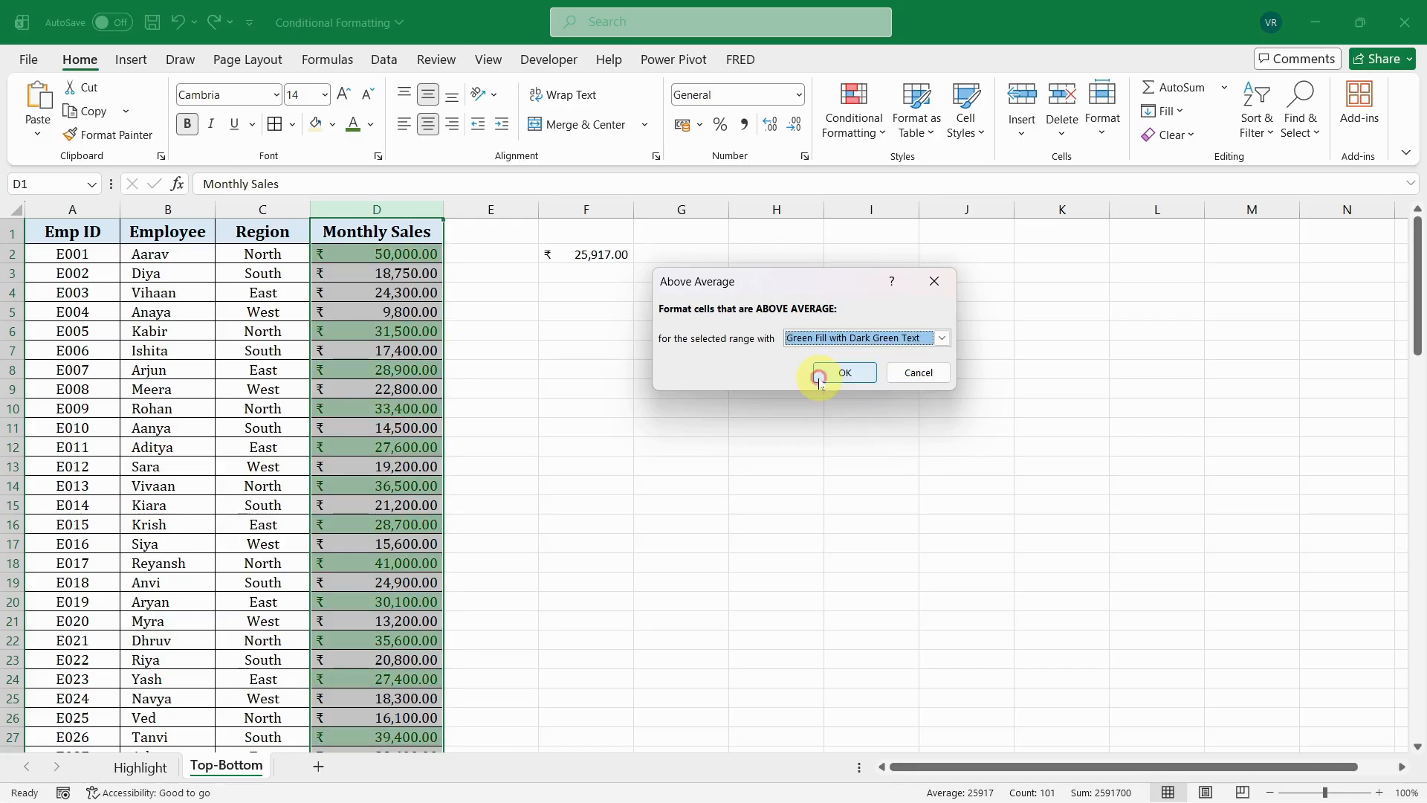
pyautogui.click(840, 370)
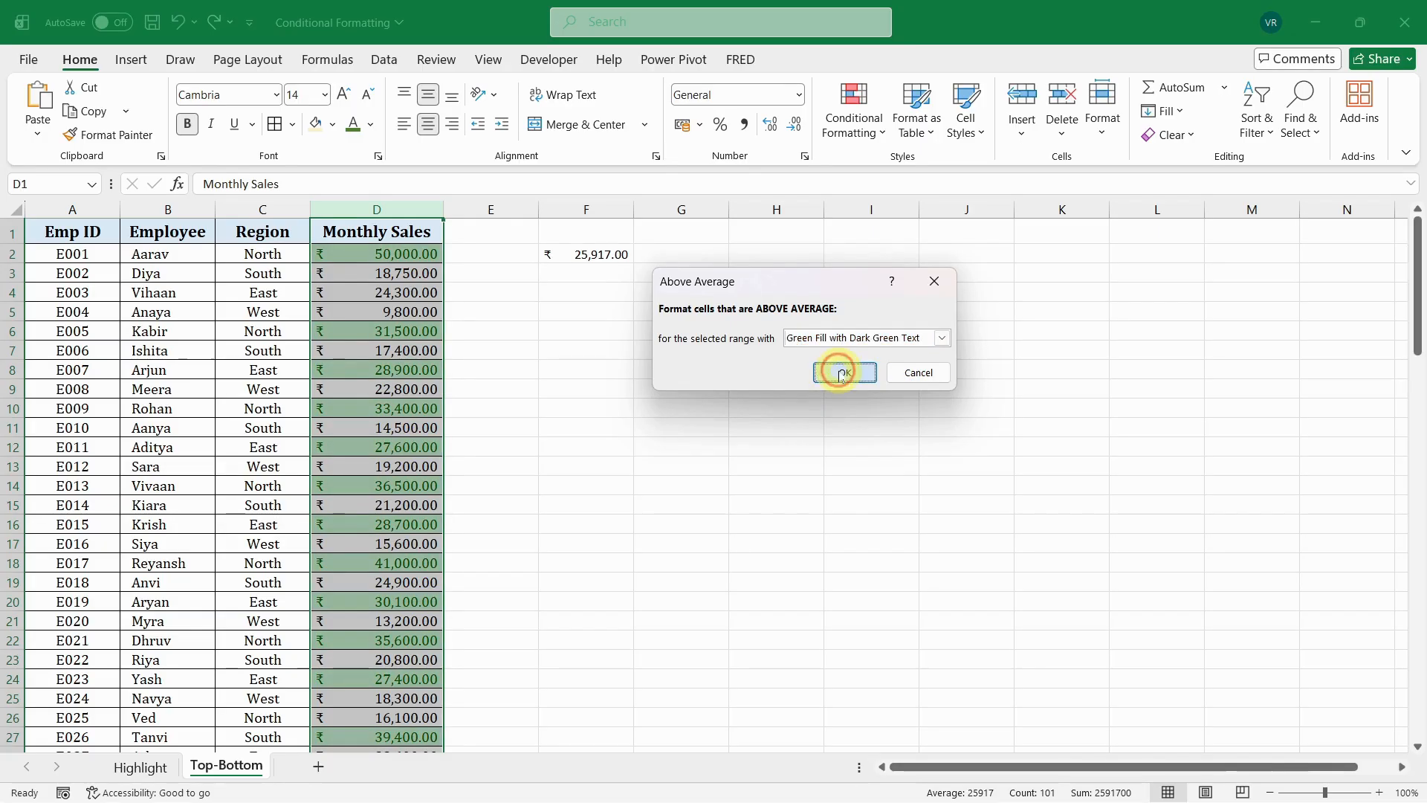
# - Examine the highlighted values down the whole Monthly Sales column against the average in cell F2
pyautogui.click(597, 252)
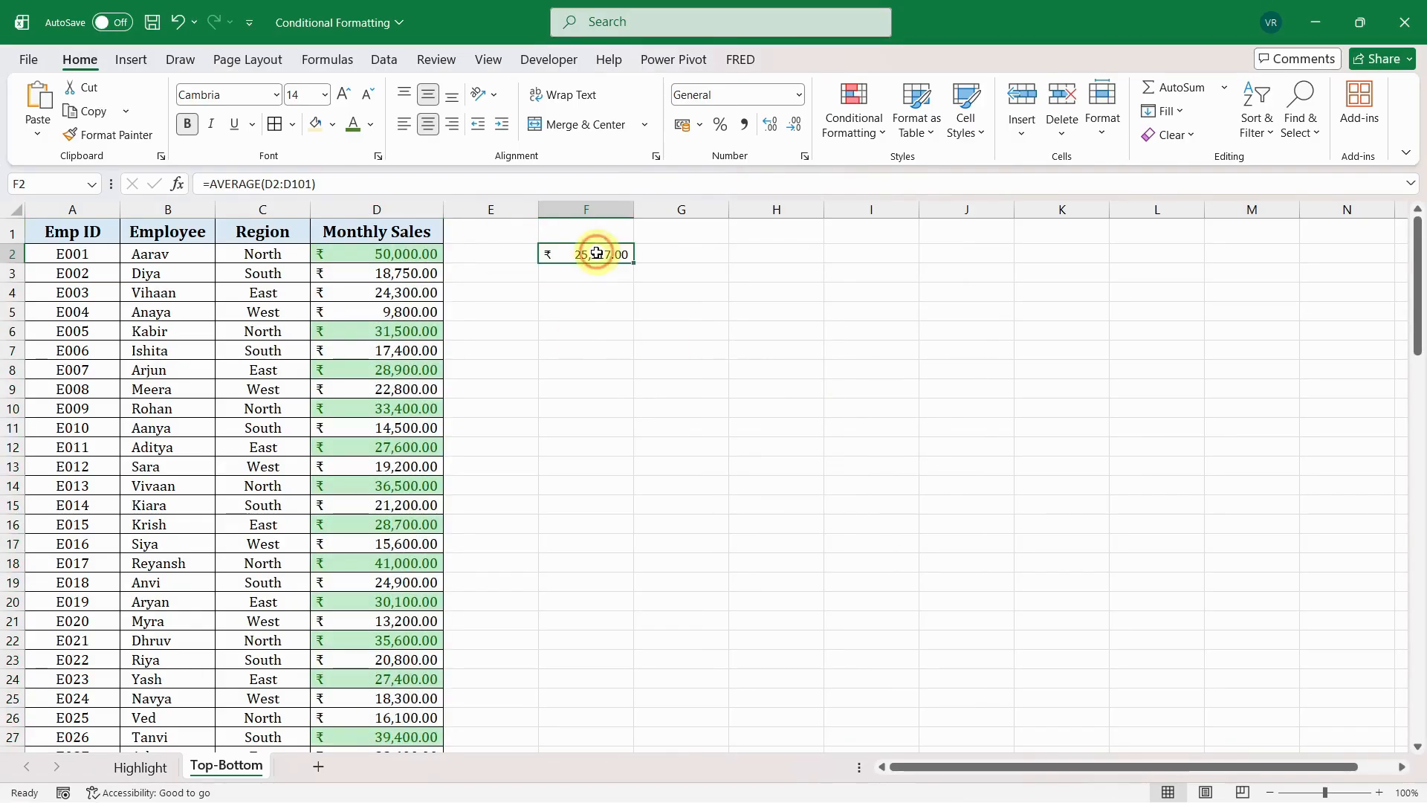
pyautogui.click(408, 330)
pyautogui.press('Down')
pyautogui.press('Down')
pyautogui.press('Down')
pyautogui.press('Down')
pyautogui.press('Down')
pyautogui.press('Down')
pyautogui.press('Down')
pyautogui.press('Down')
pyautogui.press('Down')
pyautogui.press('Down')
pyautogui.press('Down')
pyautogui.press('Down')
pyautogui.press('Down')
pyautogui.press('Down')
pyautogui.press('Down')
pyautogui.press('Down')
pyautogui.press('Down')
pyautogui.press('Down')
pyautogui.press('Down')
pyautogui.press('Down')
pyautogui.press('Down')
pyautogui.press('Down')
pyautogui.press('Down')
pyautogui.press('Down')
pyautogui.press('Down')
pyautogui.press('Down')
pyautogui.press('Down')
pyautogui.press('Down')
pyautogui.press('Down')
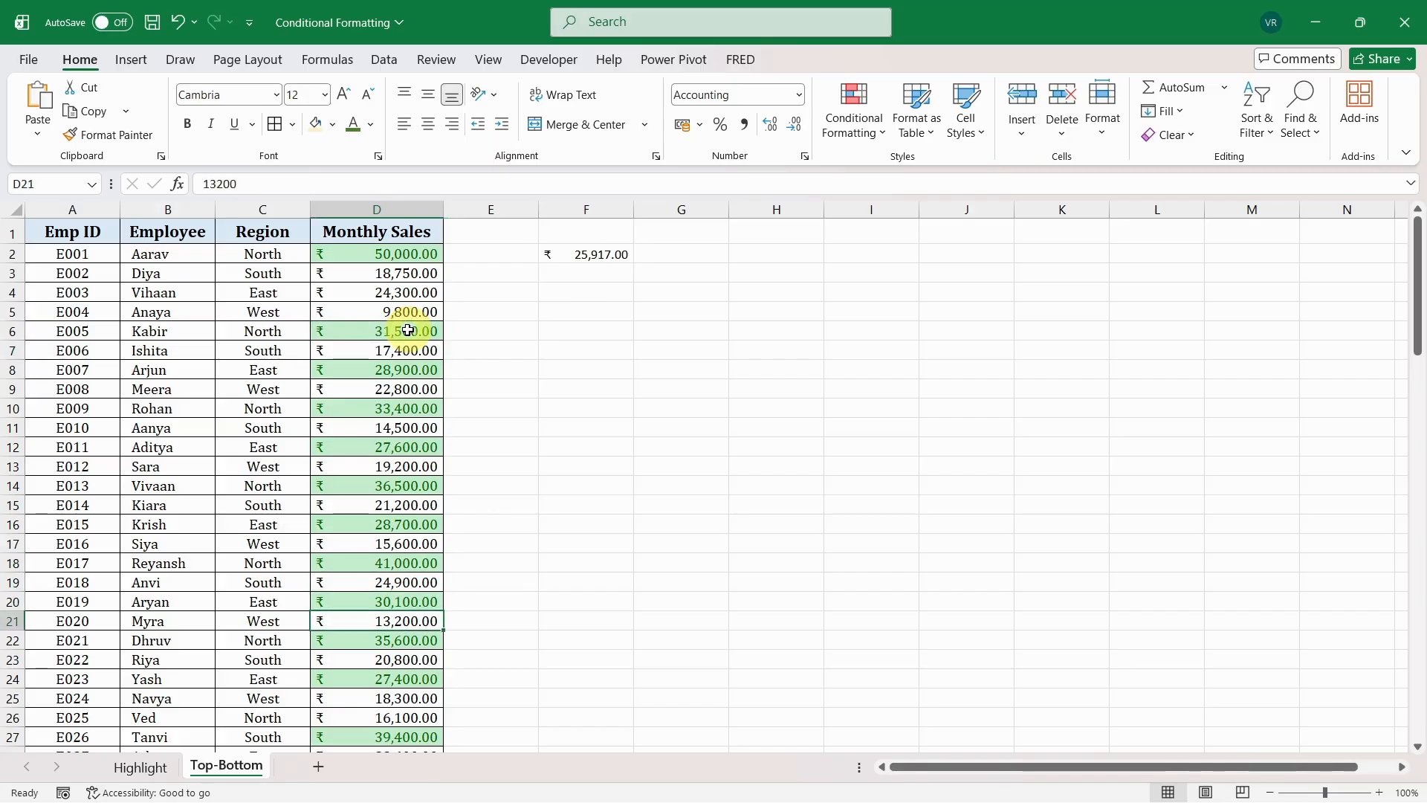
pyautogui.press('Down')
pyautogui.press('Down')
pyautogui.press('Down')
pyautogui.press('Down')
pyautogui.press('Down')
pyautogui.press('Down')
pyautogui.press('Down')
pyautogui.press('Down')
pyautogui.press('Down')
pyautogui.press('Down')
pyautogui.press('Down')
pyautogui.press('Down')
pyautogui.press('Down')
pyautogui.press('Down')
pyautogui.press('Down')
pyautogui.press('Down')
pyautogui.press('Down')
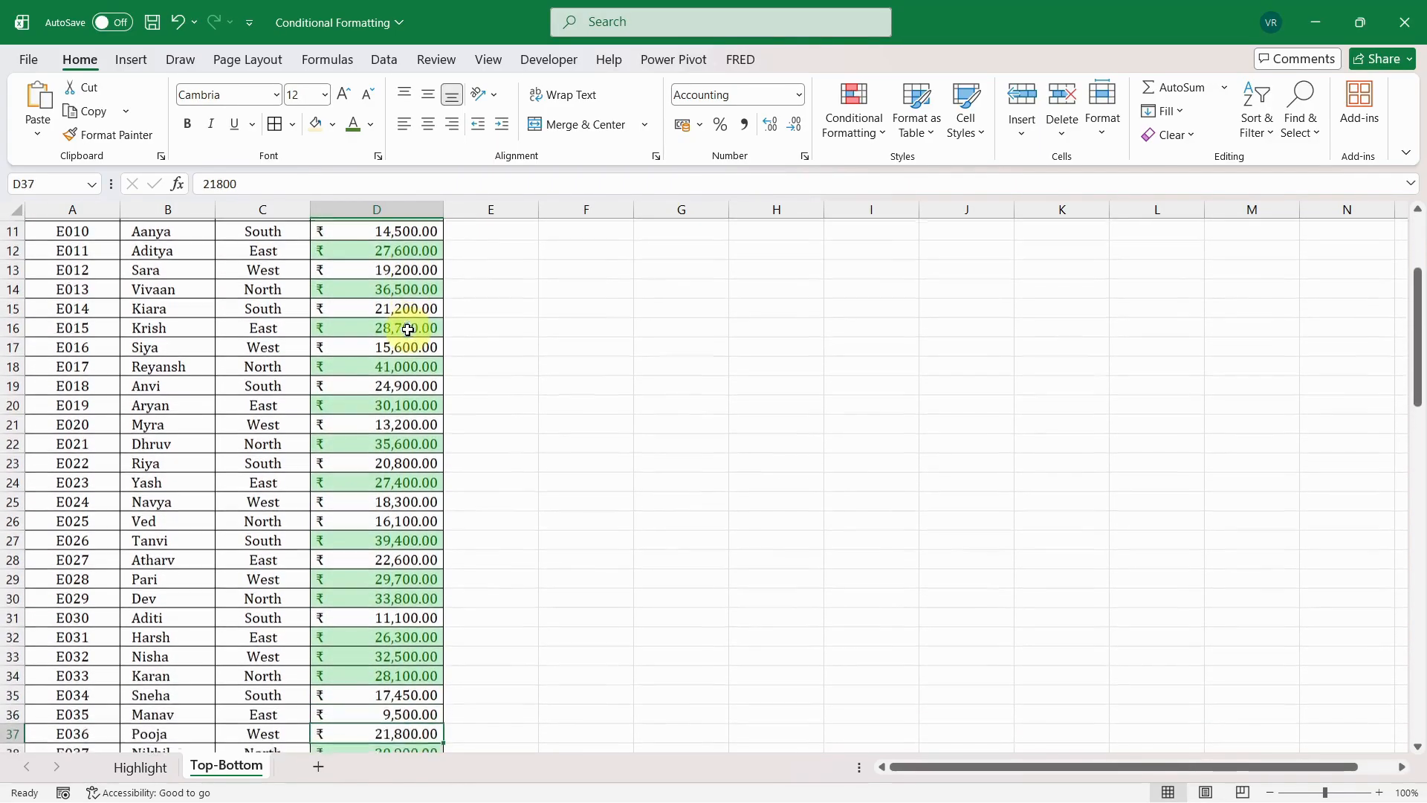
pyautogui.press('Down')
pyautogui.press('Down')
pyautogui.press('Down')
pyautogui.press('Down')
pyautogui.press('Down')
pyautogui.press('Down')
pyautogui.press('Down')
pyautogui.press('Down')
pyautogui.press('Down')
pyautogui.press('Down')
pyautogui.press('Down')
pyautogui.press('Down')
pyautogui.press('Down')
pyautogui.press('Down')
pyautogui.press('Down')
pyautogui.press('Down')
pyautogui.press('Down')
pyautogui.press('Down')
pyautogui.press('Down')
pyautogui.press('Down')
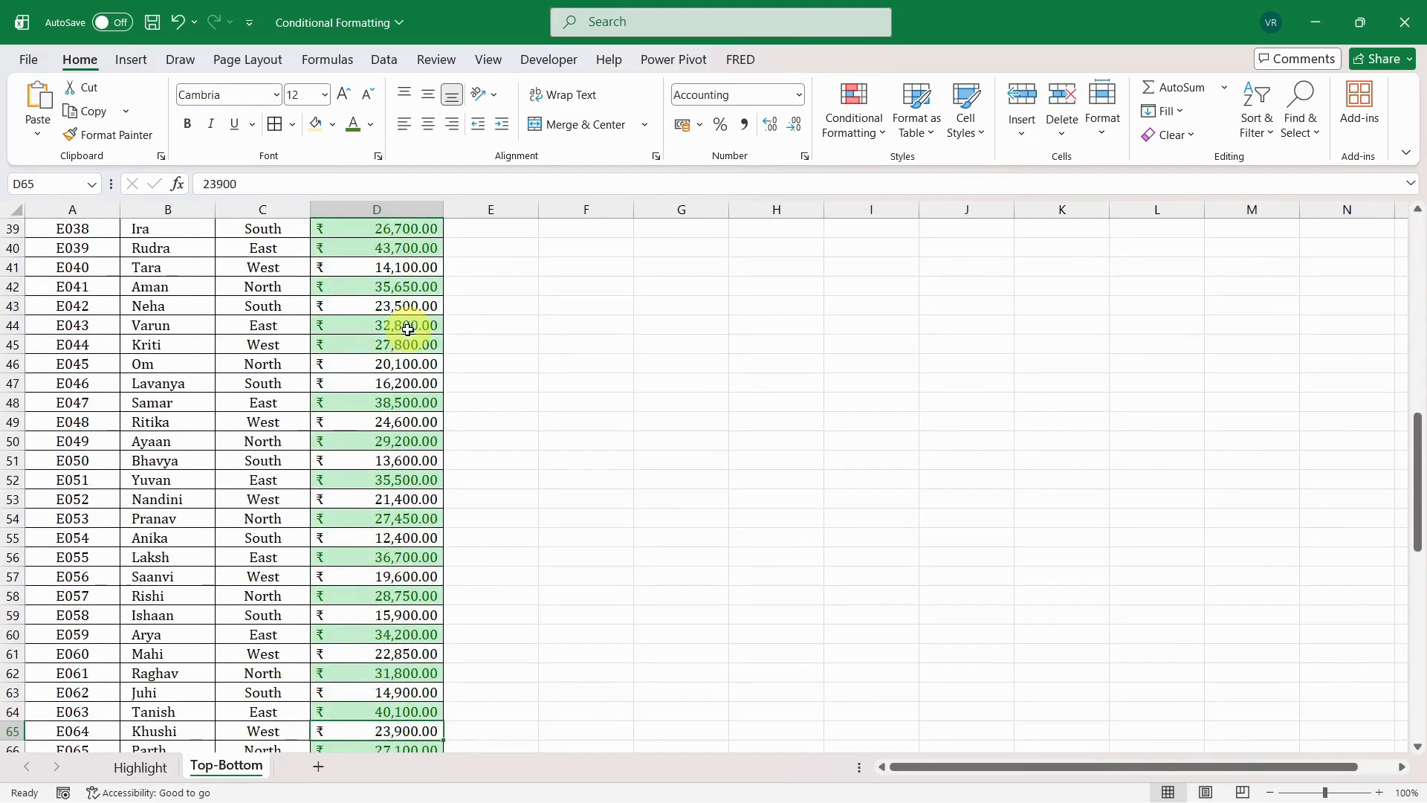
pyautogui.press('Down')
pyautogui.press('Down')
pyautogui.press('Down')
pyautogui.press('Down')
pyautogui.press('Down')
pyautogui.press('Down')
pyautogui.press('Down')
pyautogui.press('Down')
pyautogui.press('Down')
pyautogui.press('Down')
pyautogui.press('Down')
pyautogui.press('Down')
pyautogui.press('Down')
pyautogui.press('Down')
pyautogui.press('Down')
pyautogui.press('Down')
pyautogui.press('Down')
pyautogui.press('Down')
pyautogui.press('Down')
pyautogui.press('Down')
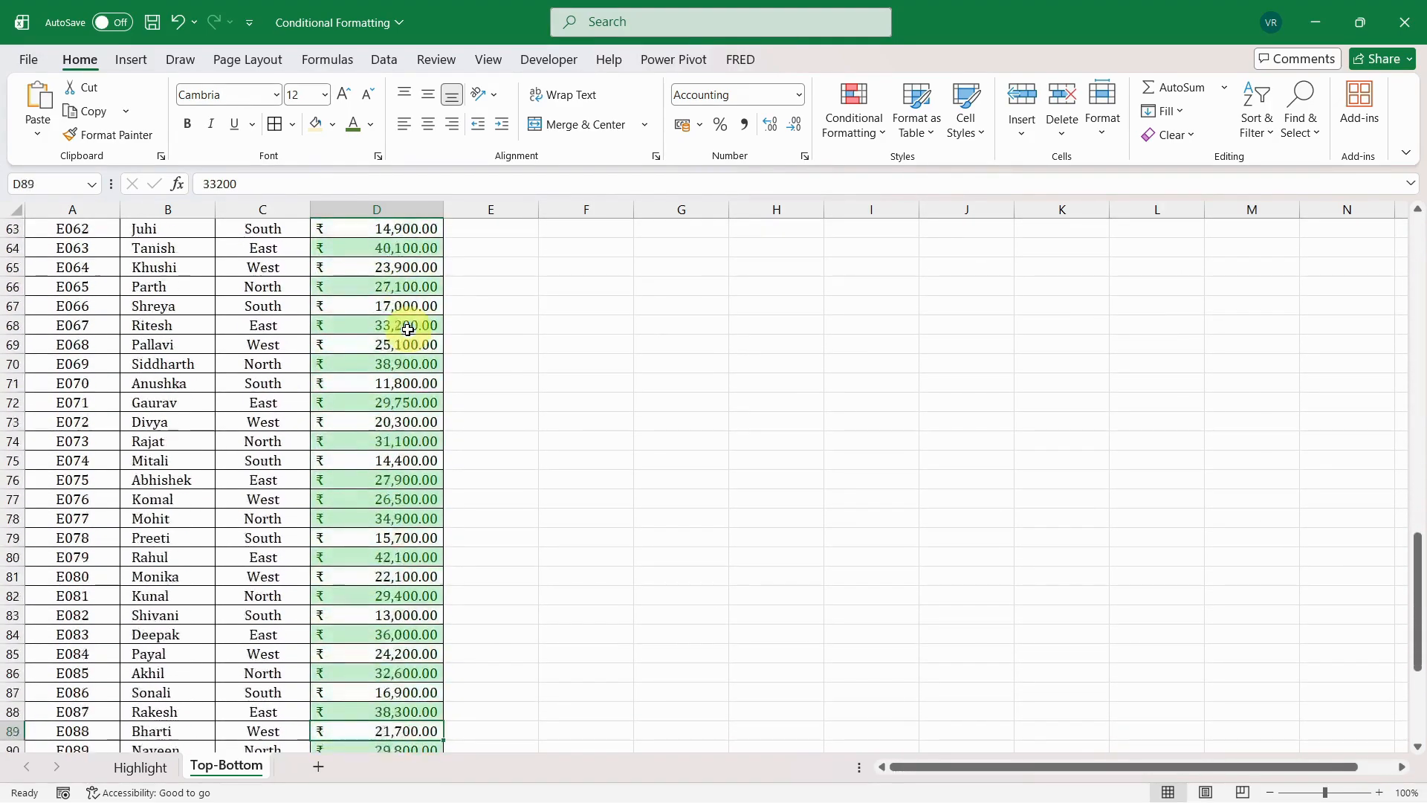
# - Highlight the below-average values in the entire Monthly Sales column with Light Red Fill with Dark Red Text, and compare some with the average in F2
pyautogui.click(394, 209)
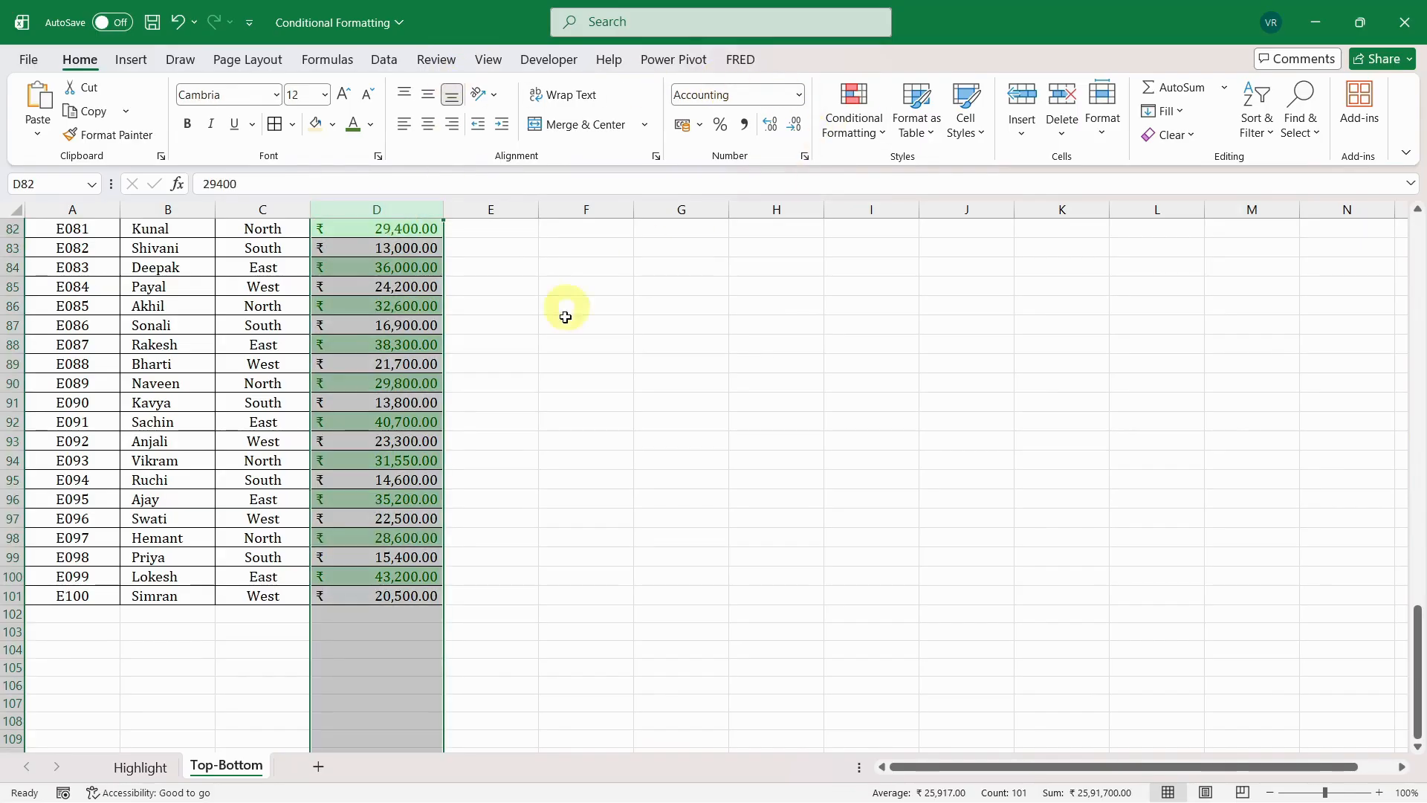
pyautogui.click(860, 136)
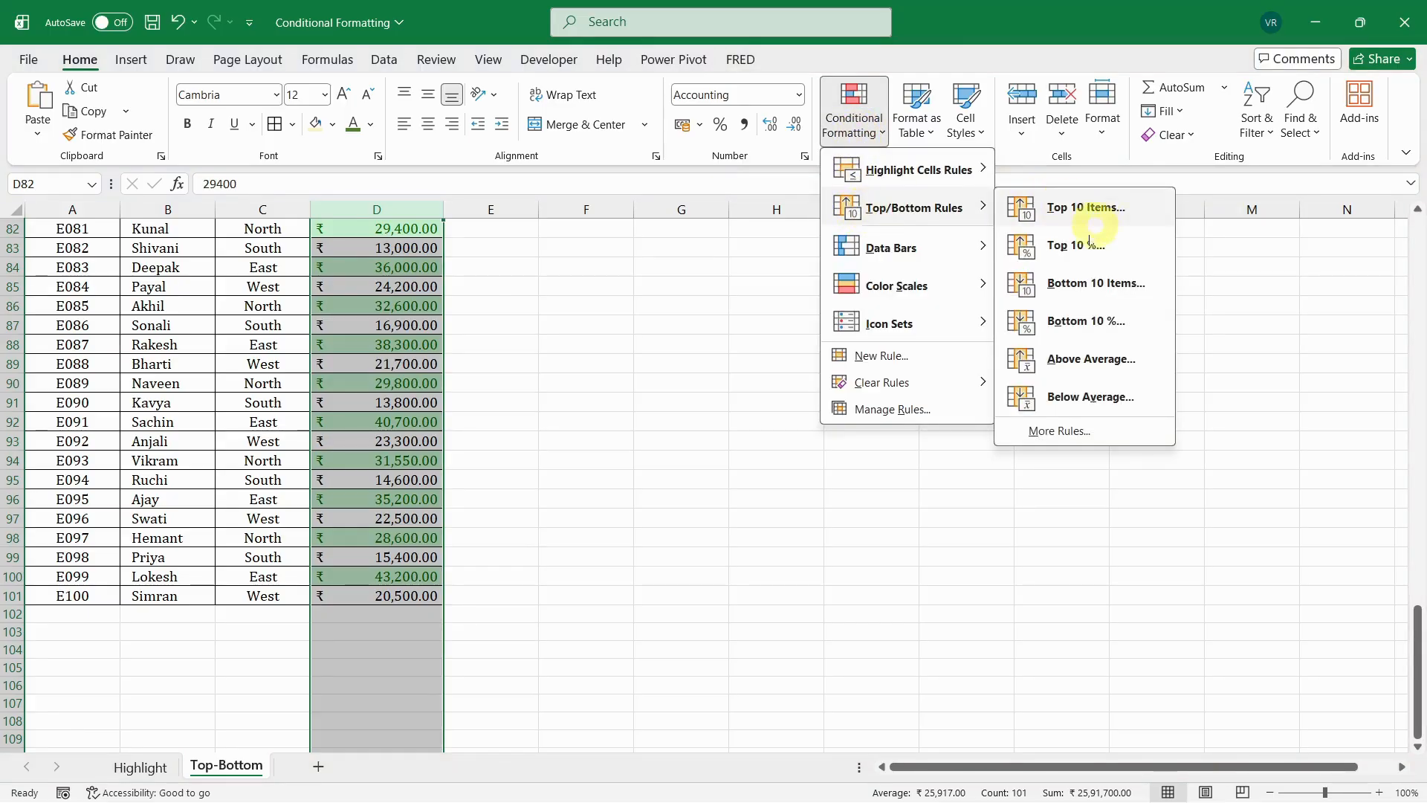
pyautogui.click(1085, 398)
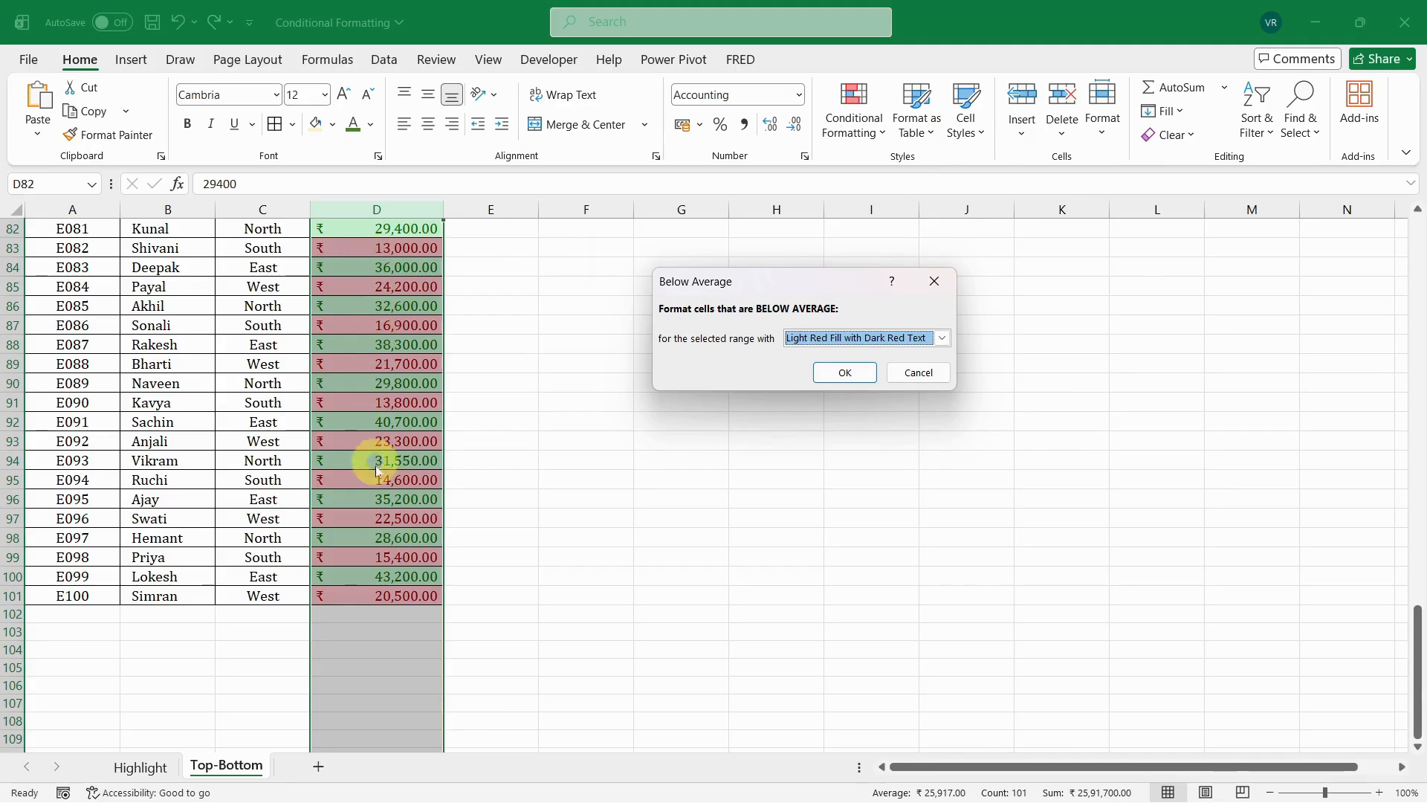
pyautogui.click(845, 375)
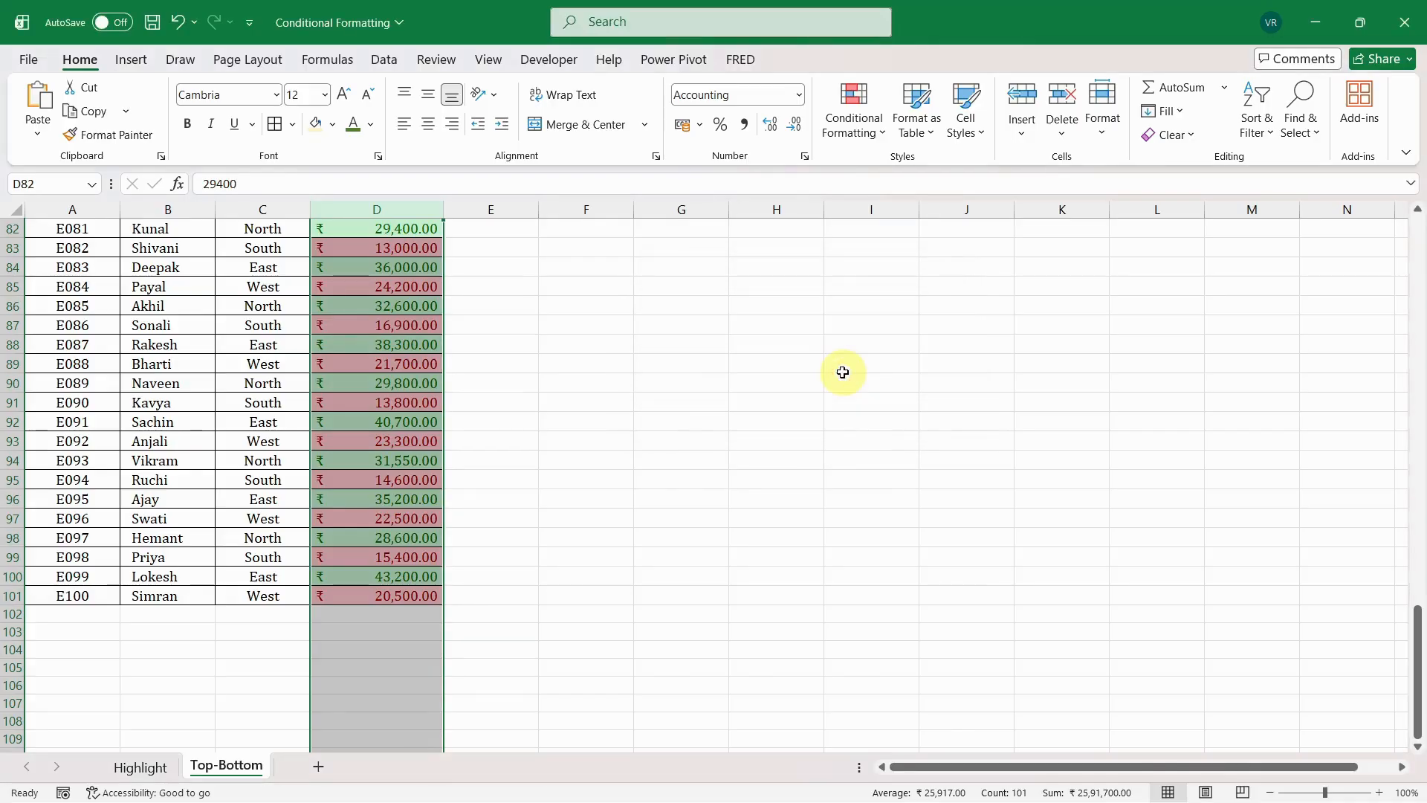
pyautogui.moveTo(1421, 650); pyautogui.dragTo(1412, 178)
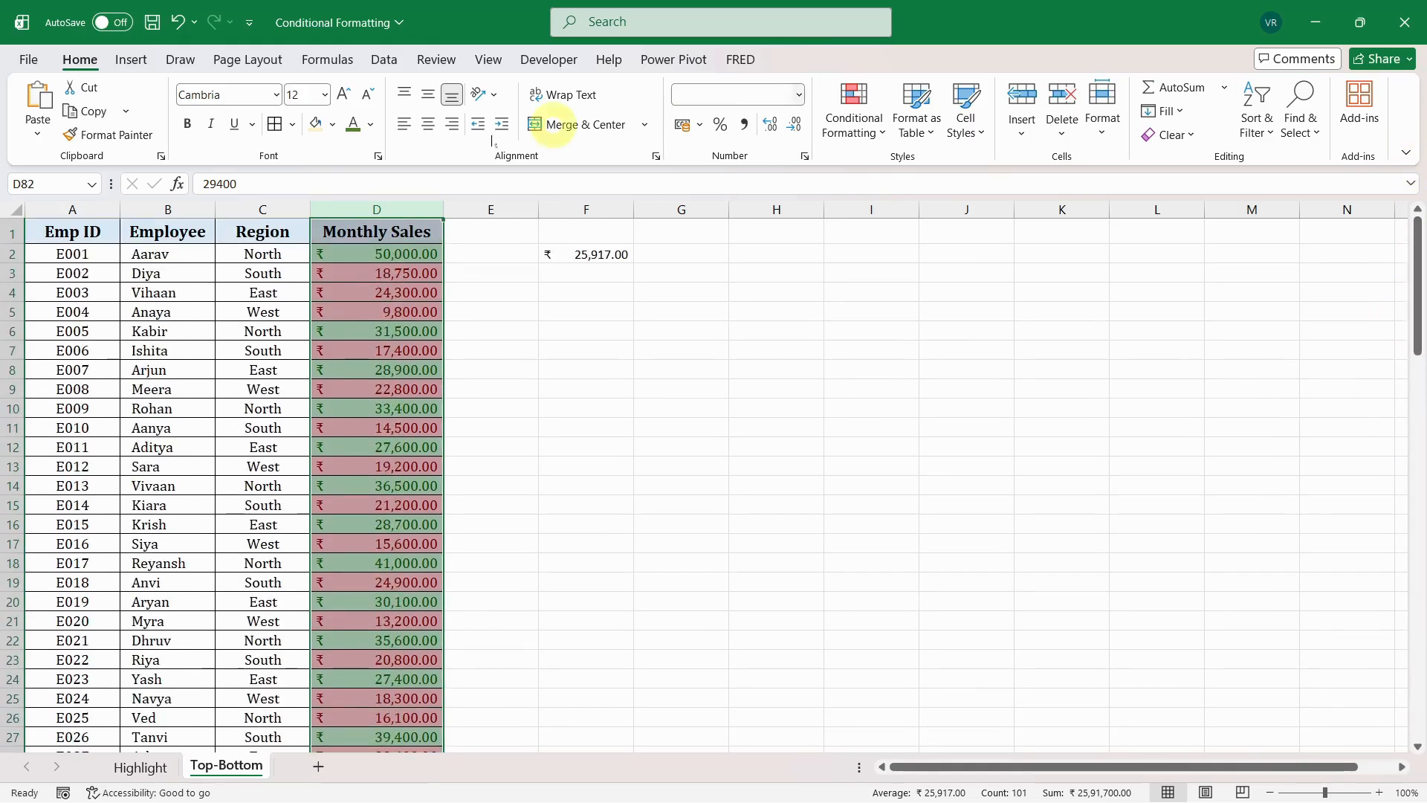
pyautogui.click(601, 253)
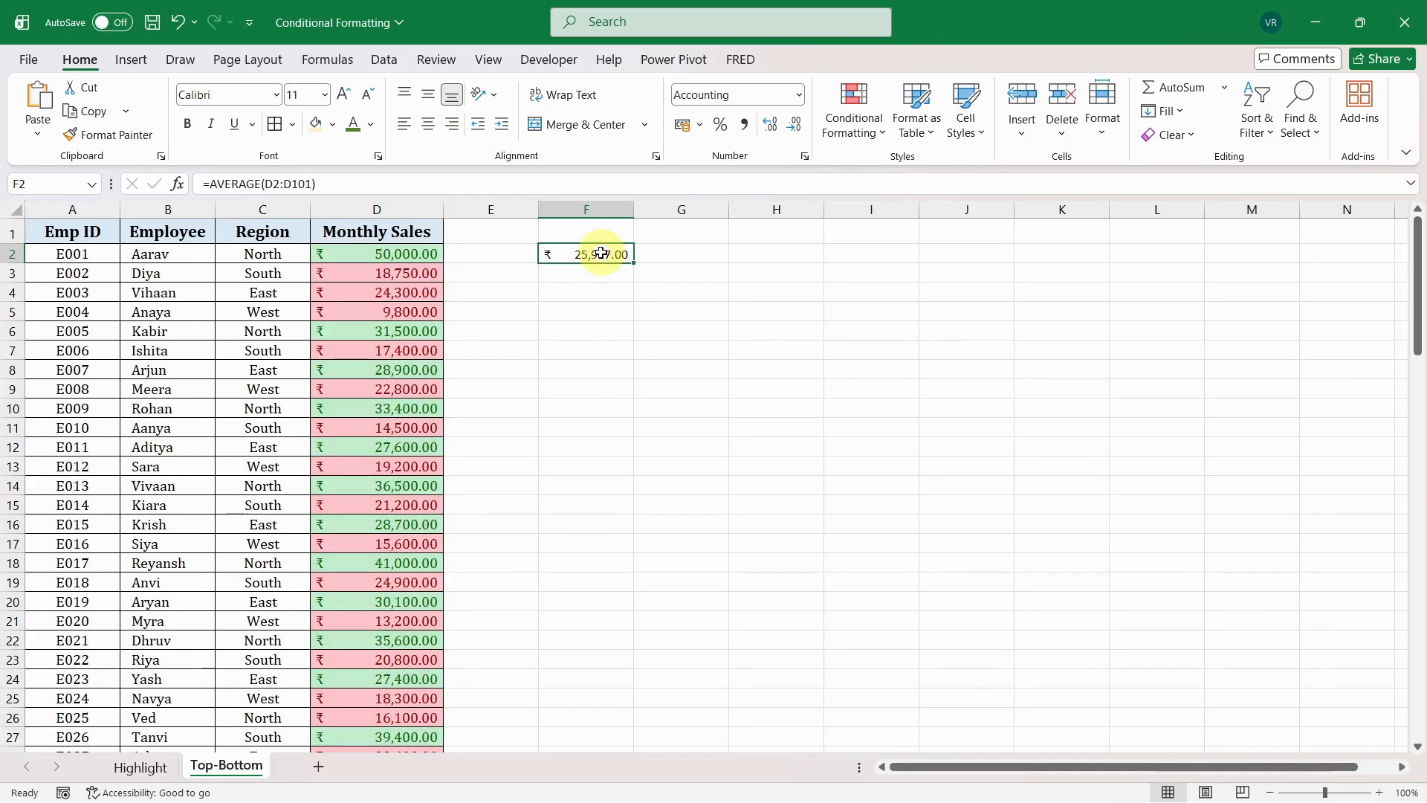
pyautogui.click(365, 252)
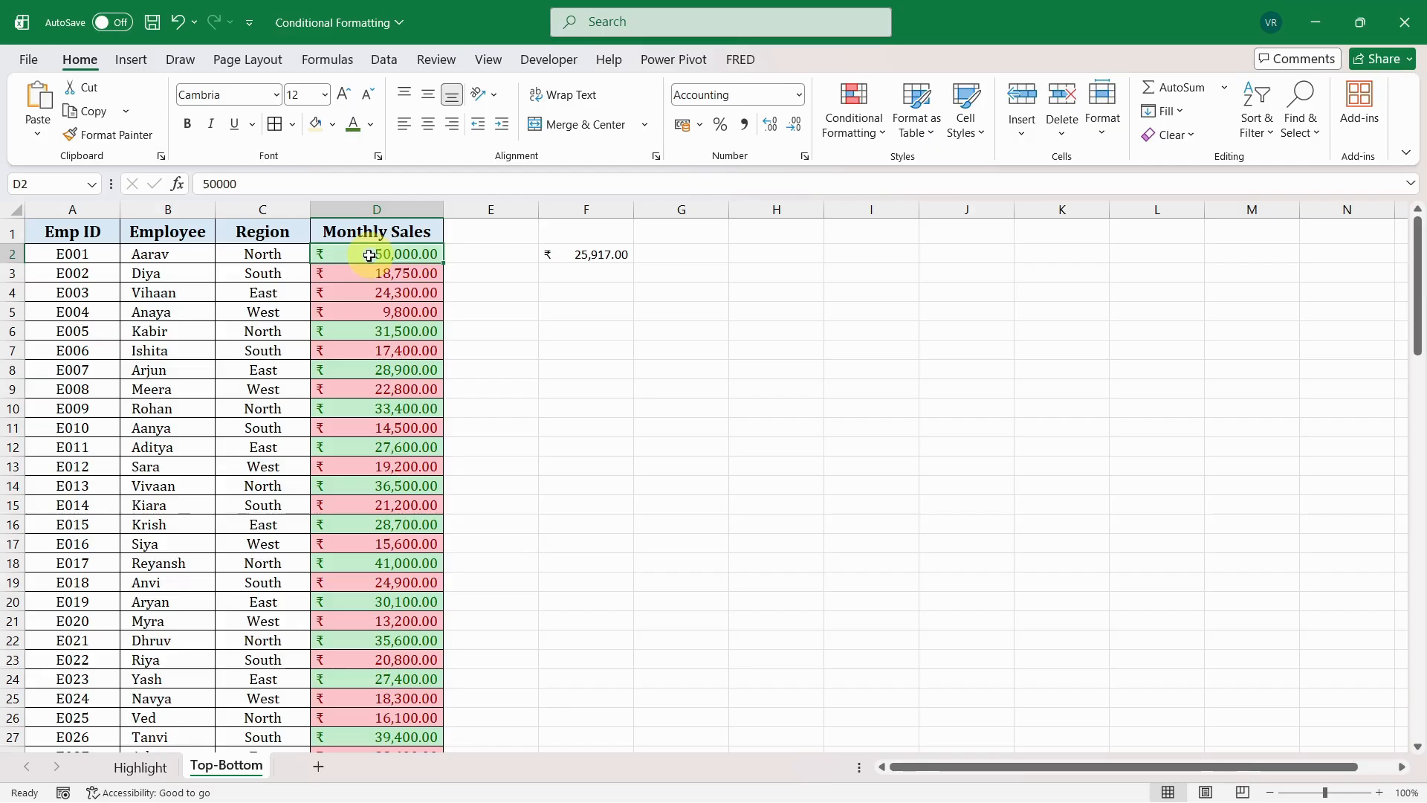
pyautogui.click(370, 289)
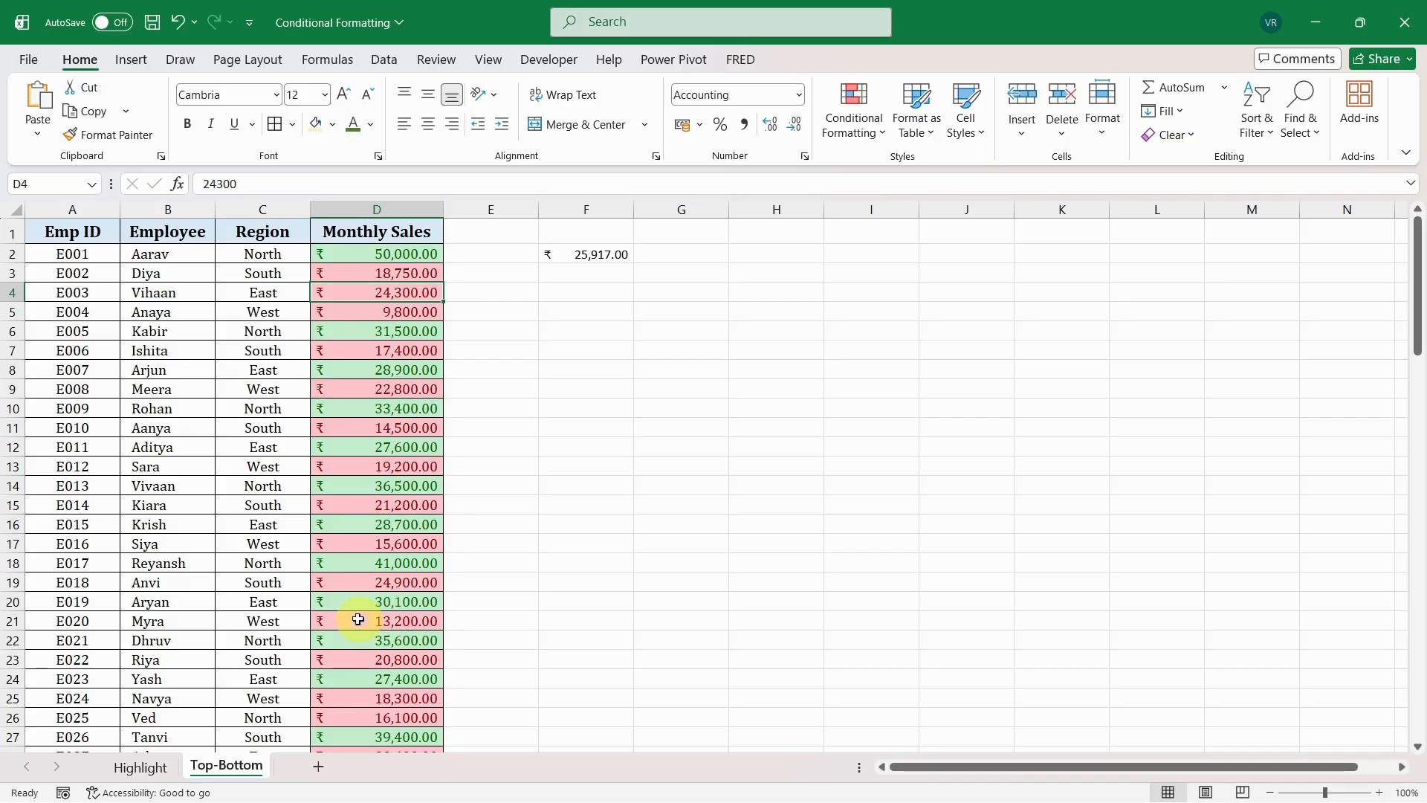
# - Select the entire Monthly Sales column
pyautogui.click(395, 203)
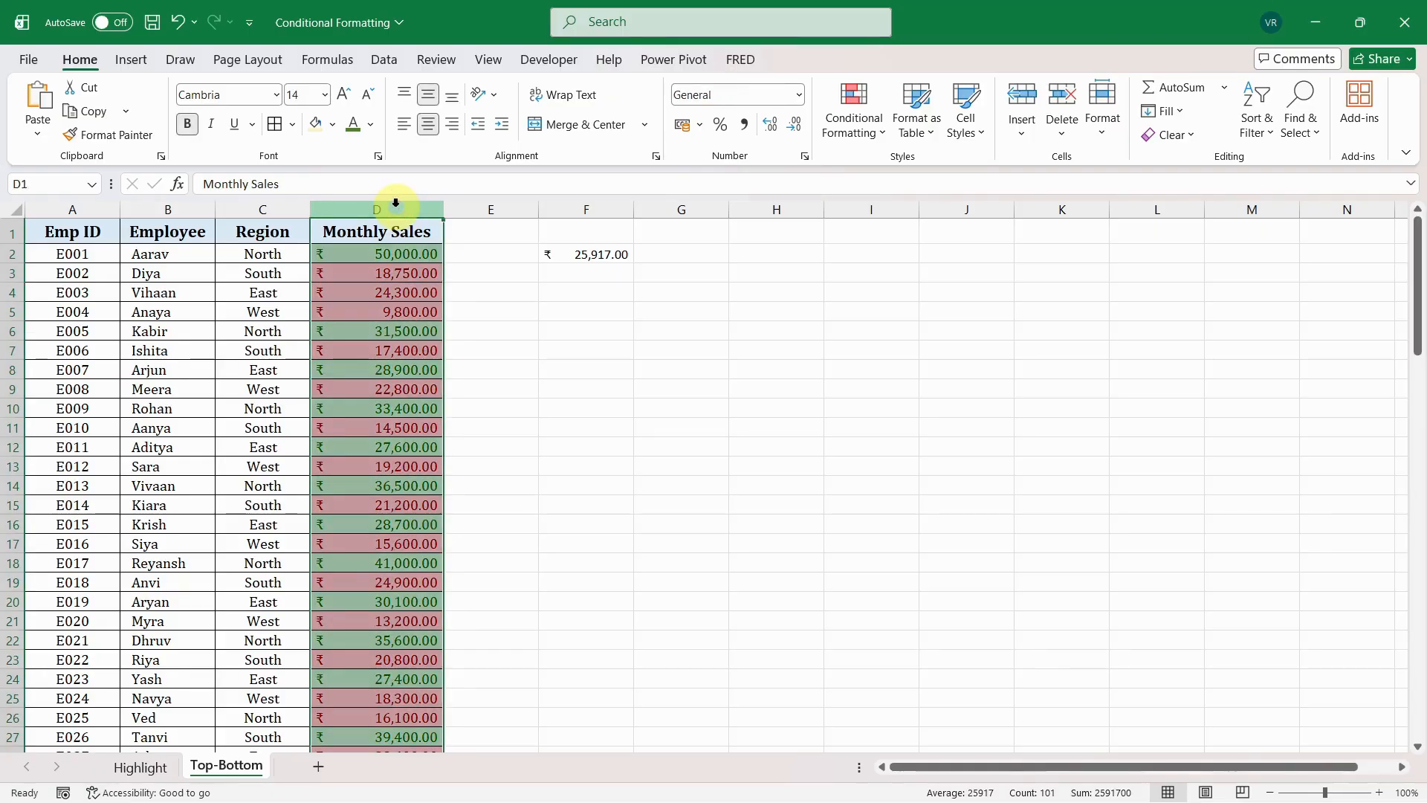